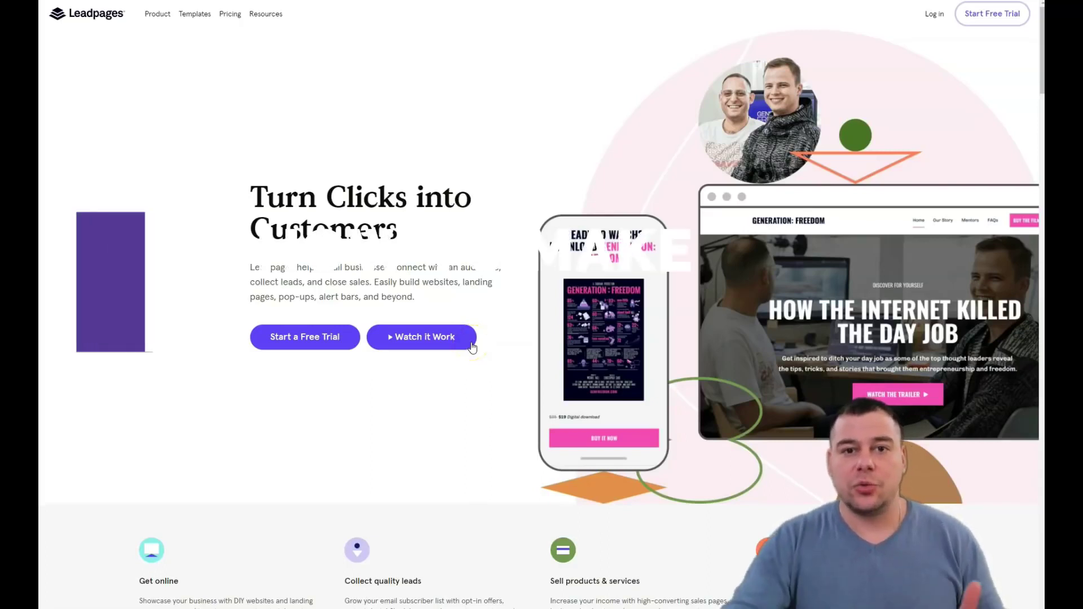
Look through the Leadpages home page, including its customer stories, landing page features and template sections.
scroll(438, 141, down, 7)
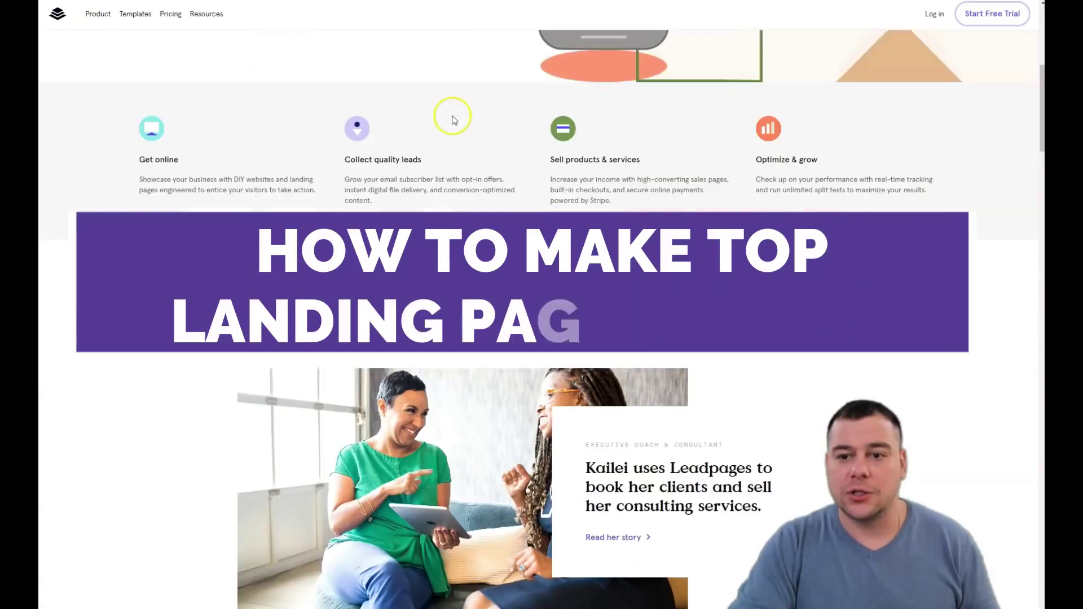
scroll(474, 155, down, 5)
scroll(464, 163, down, 10)
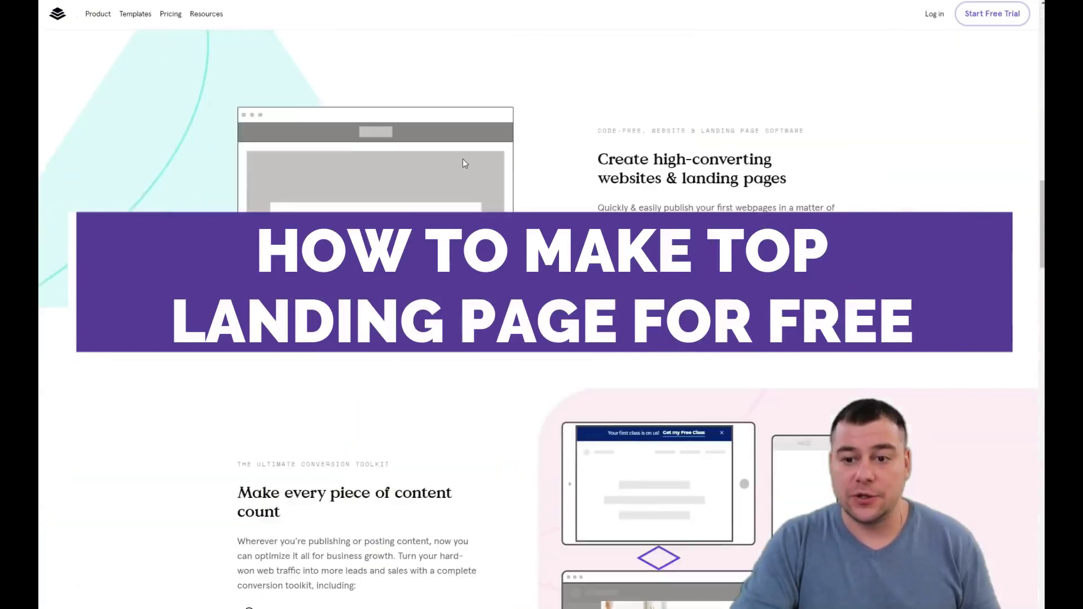
scroll(467, 168, down, 10)
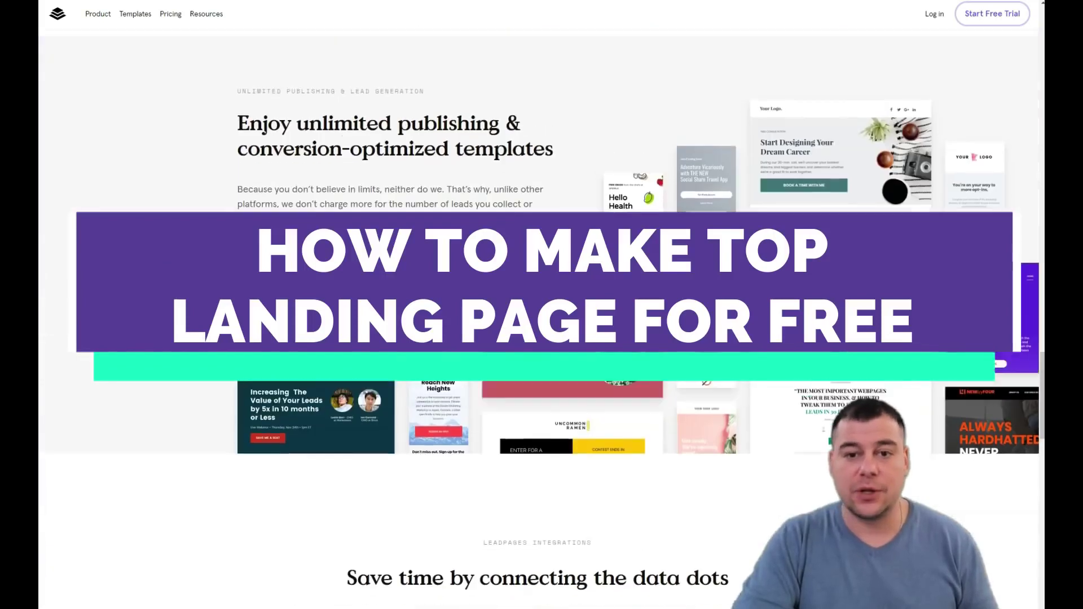
scroll(542, 319, up, 15)
scroll(542, 319, up, 15)
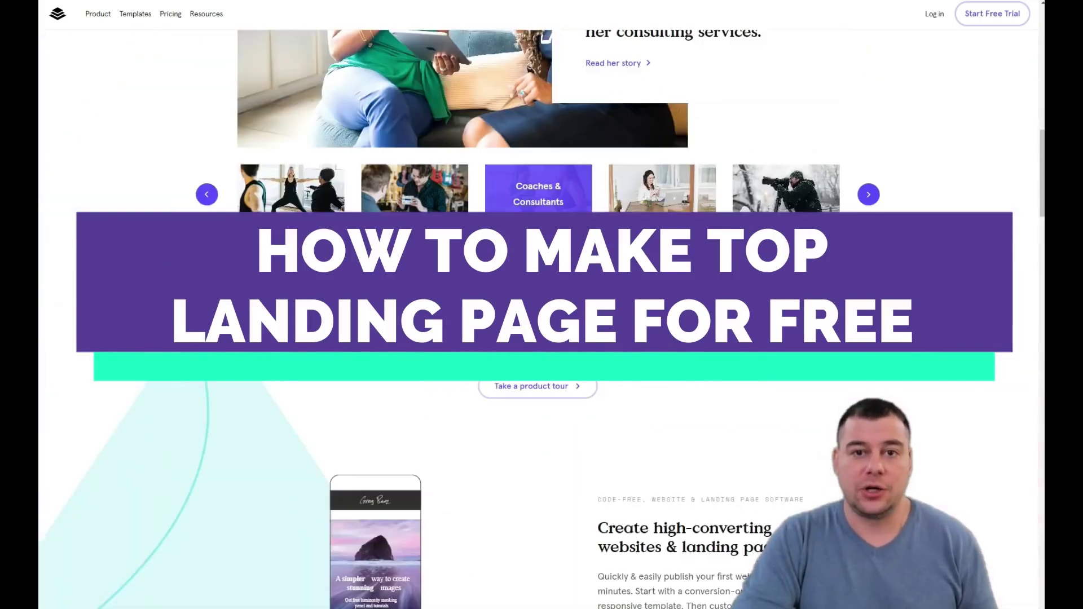
scroll(541, 319, up, 5)
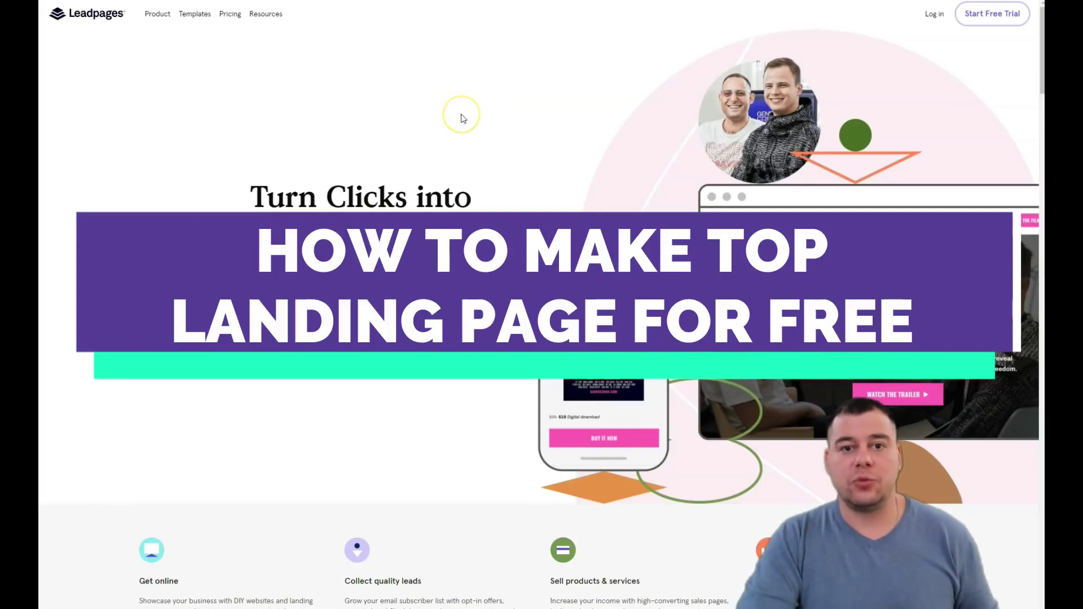
click(461, 110)
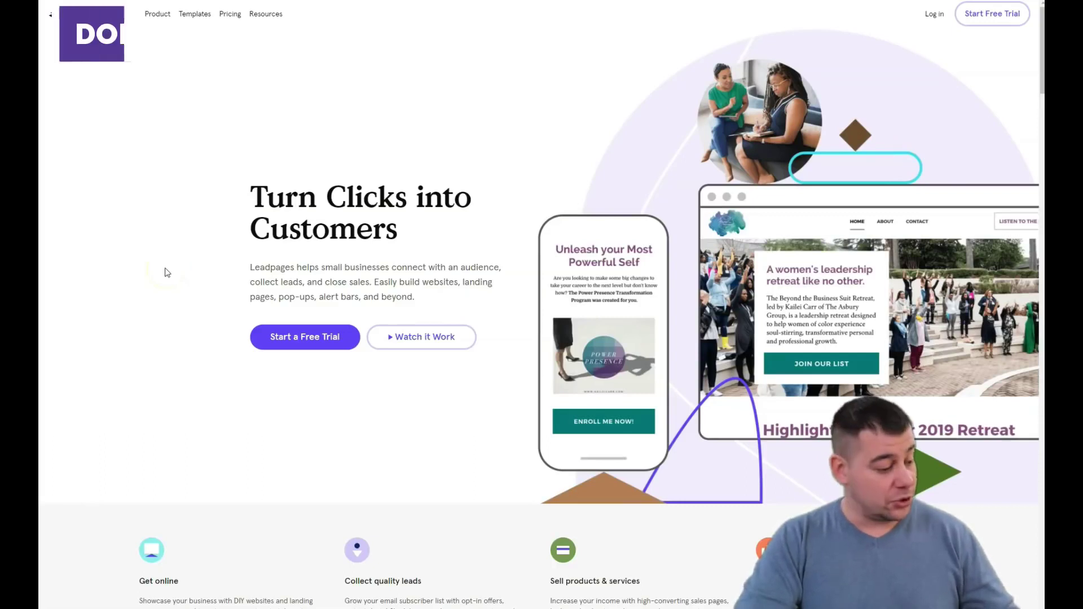
Switch to the Leadpages account's landing pages list in full screen and start creating a new landing page.
click(176, 238)
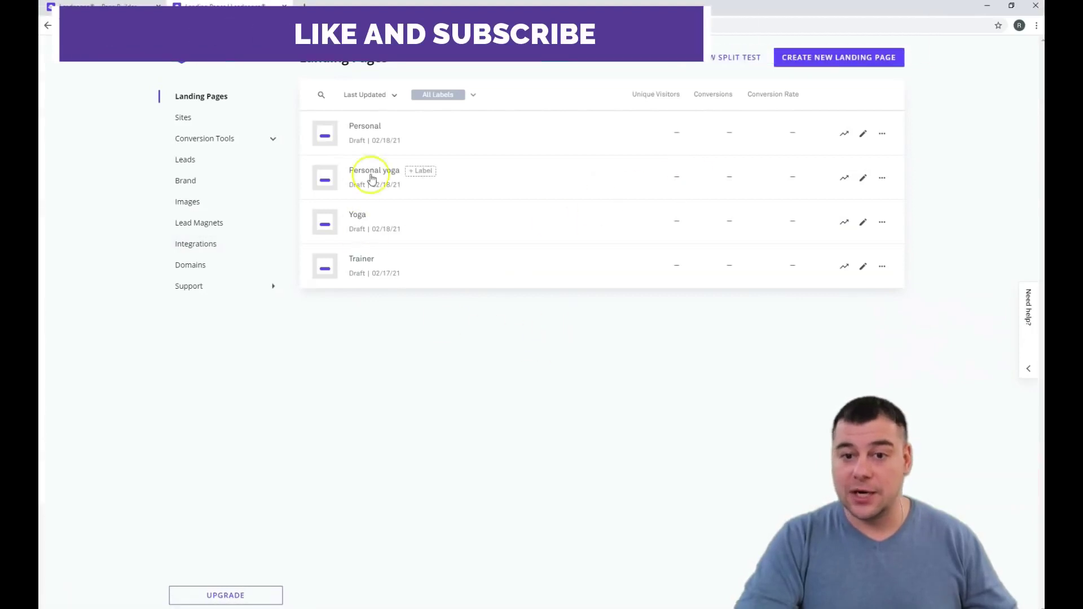
key(F11)
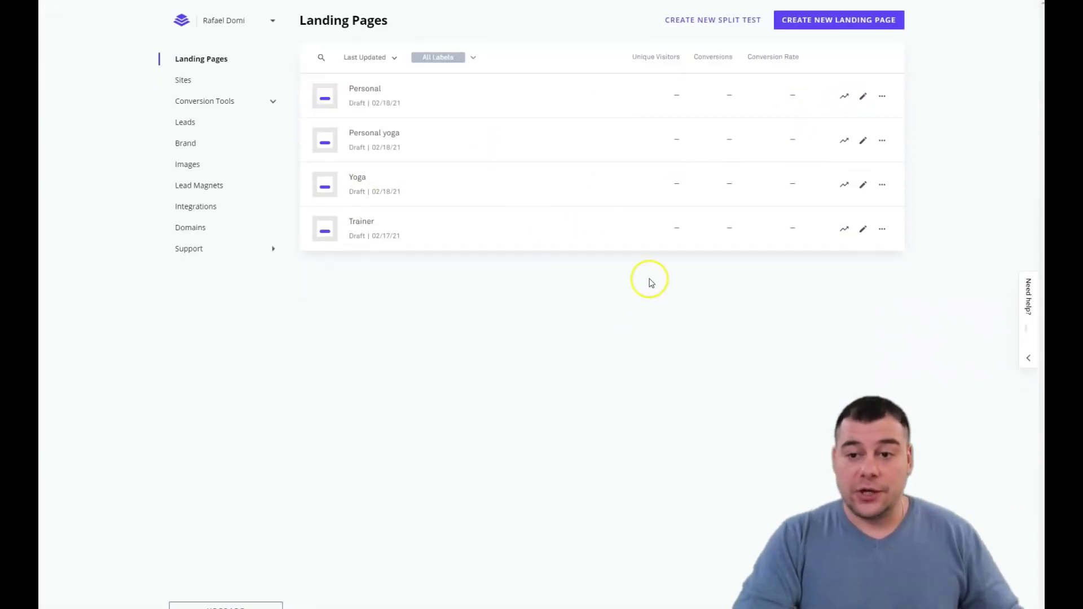
click(828, 25)
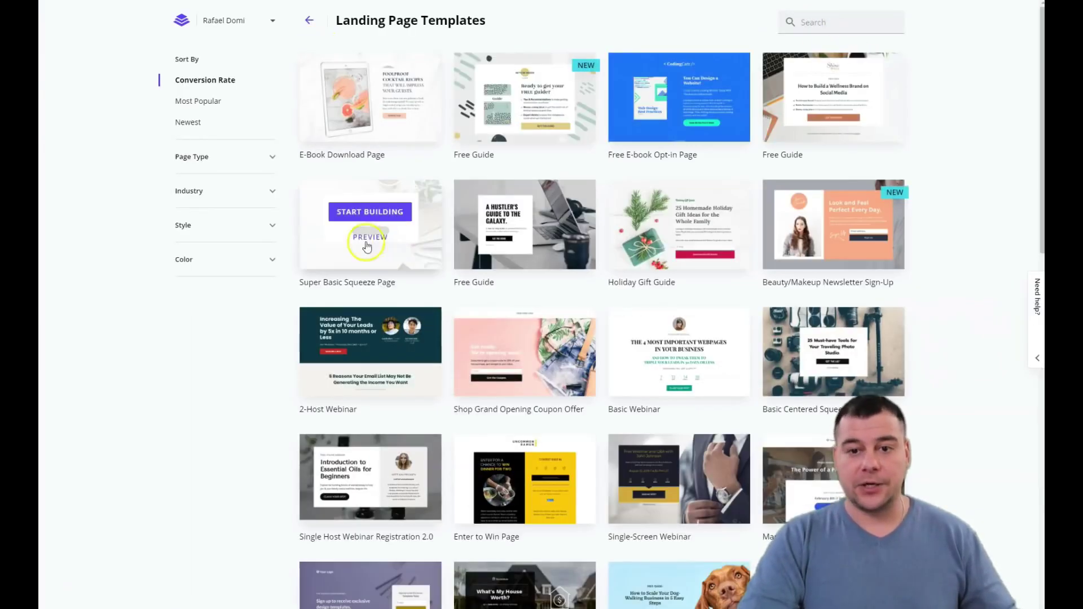
Examine the template filter options for page type, industry, style and color without applying any.
click(271, 158)
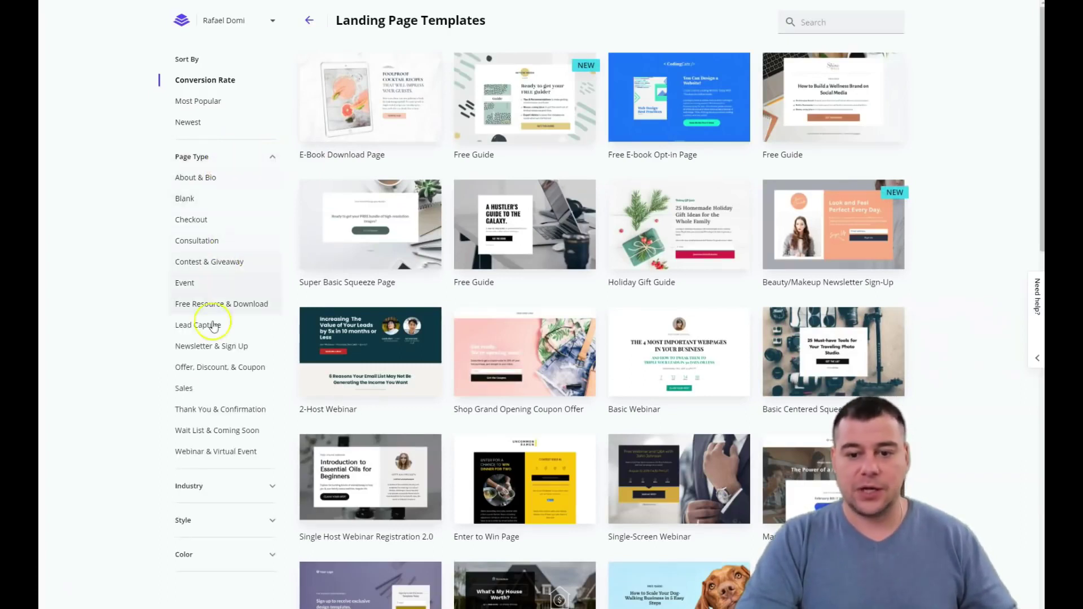
click(275, 155)
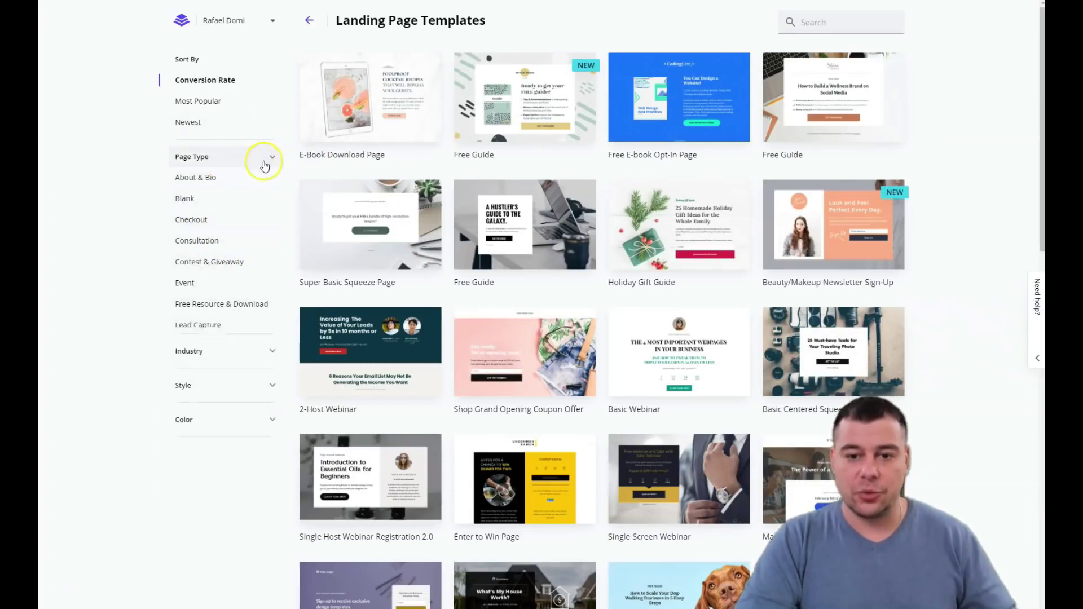
click(275, 193)
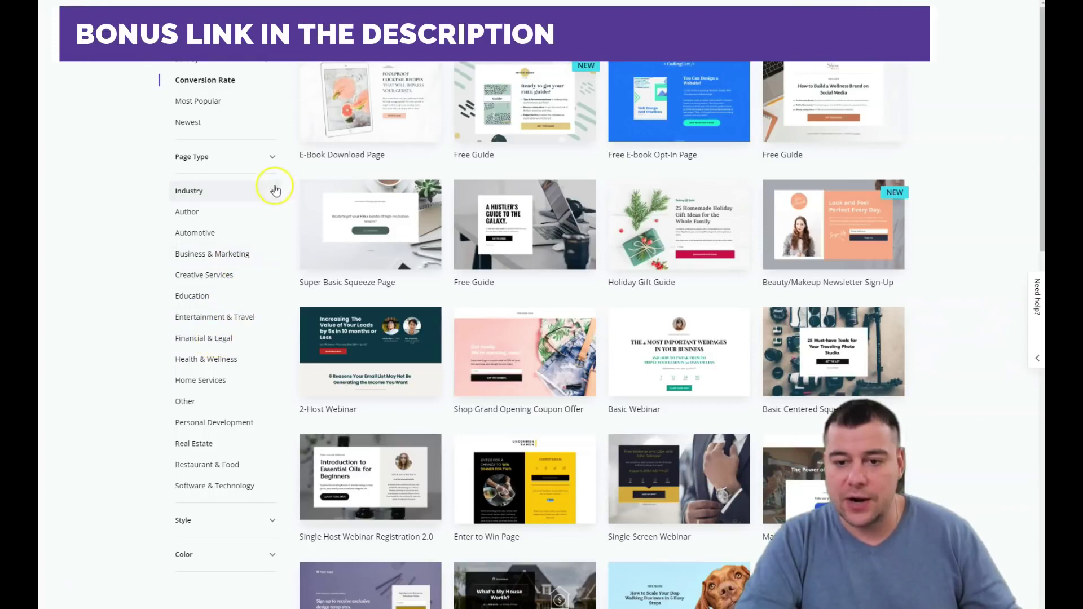
click(274, 192)
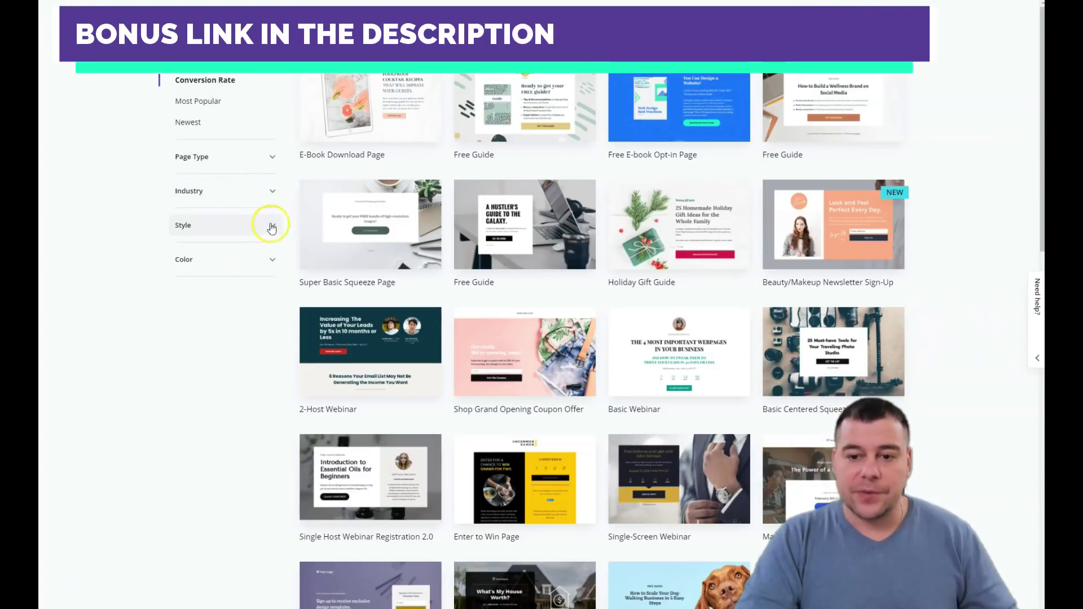
click(273, 226)
click(273, 226)
click(271, 260)
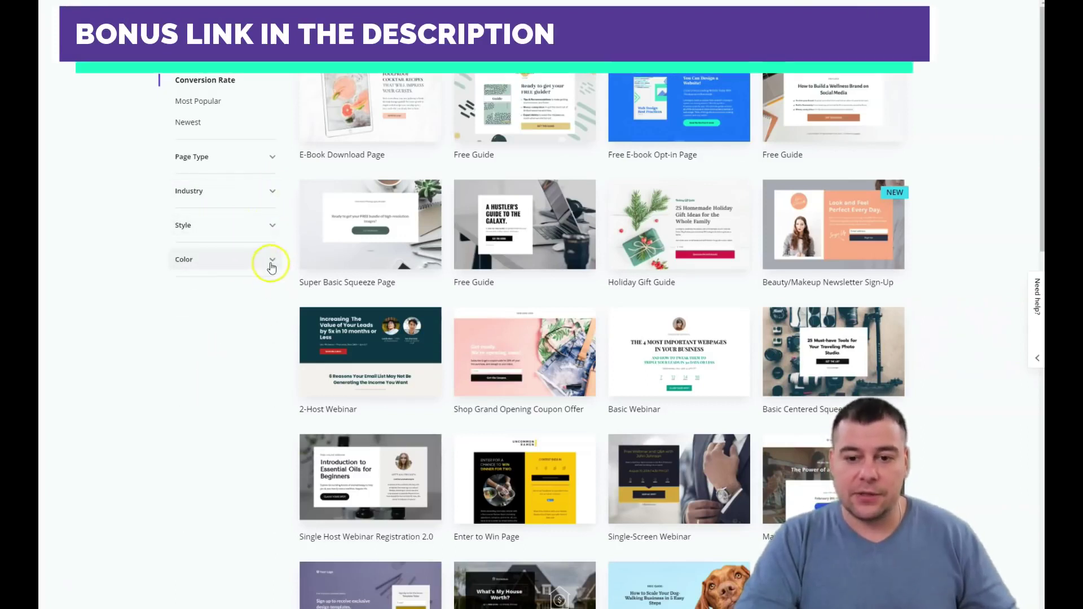
click(270, 261)
Browse the landing page template gallery sorted by conversion rate to review the available designs.
scroll(533, 203, down, 8)
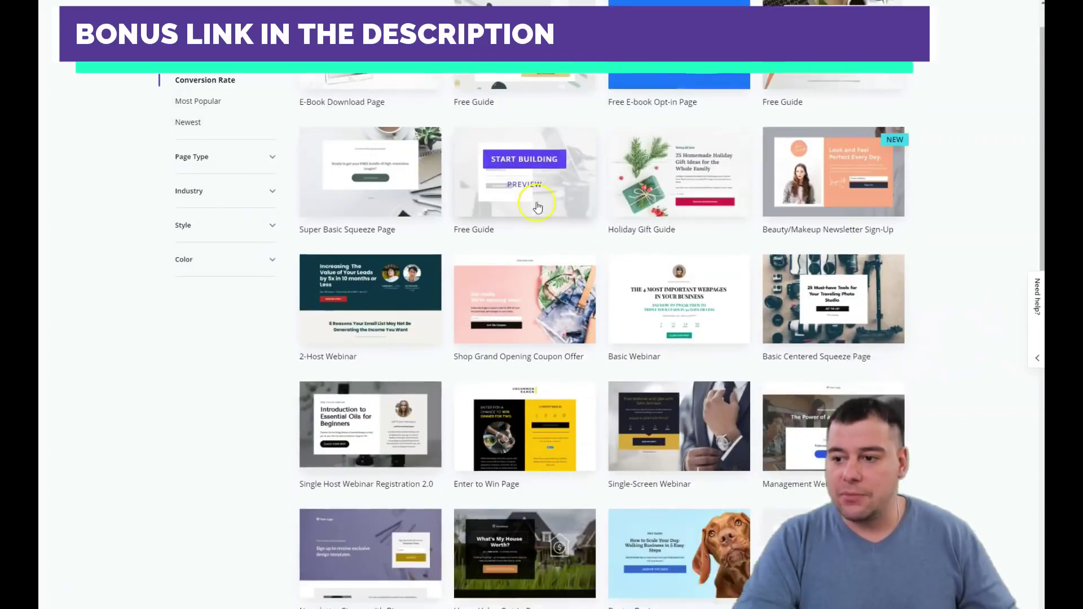
scroll(540, 208, down, 15)
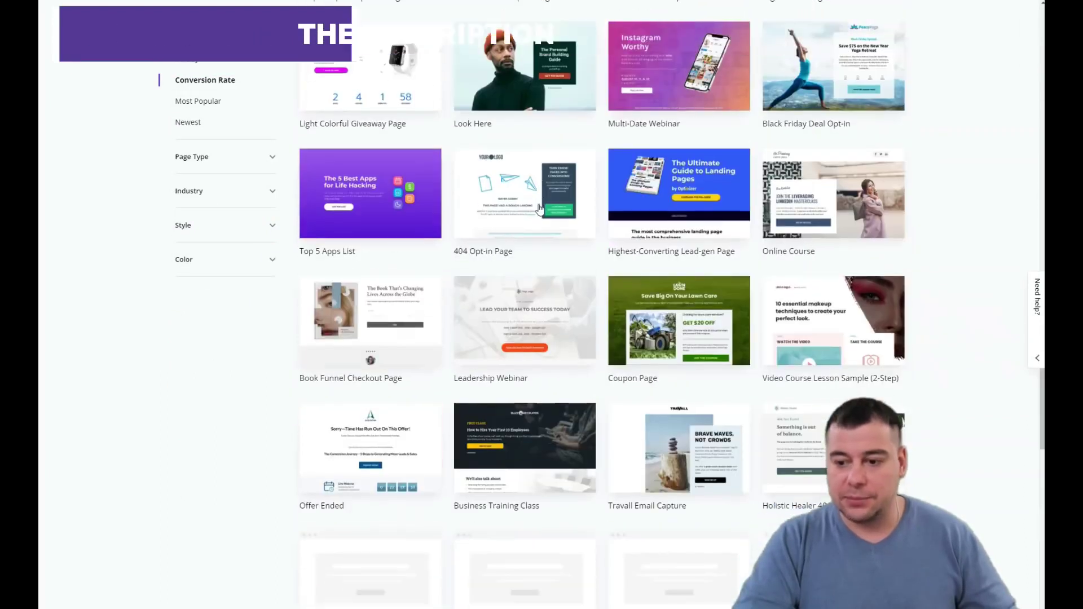
scroll(540, 208, down, 13)
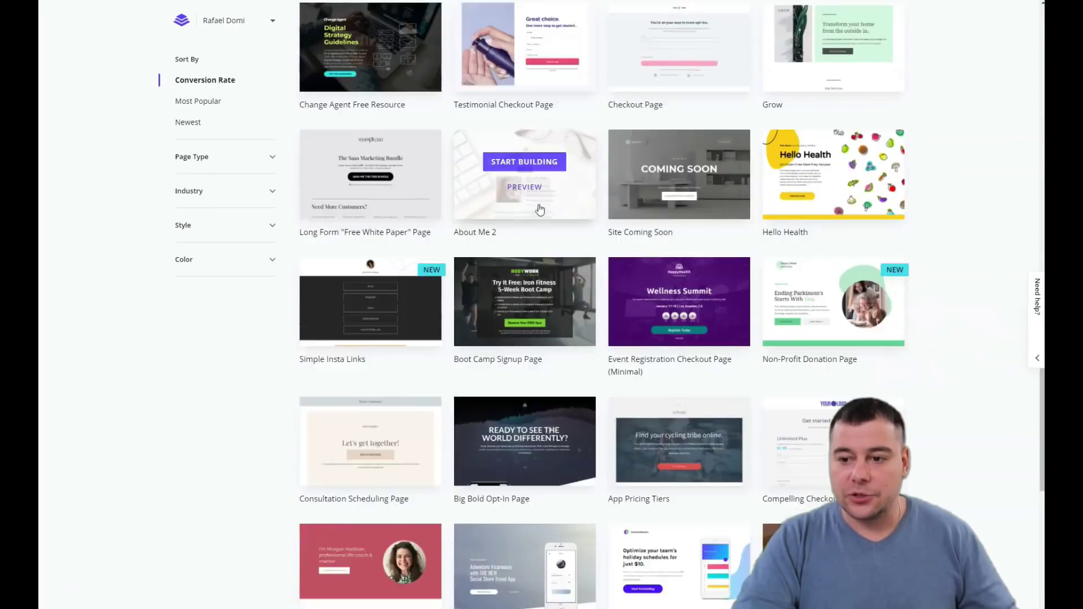
scroll(540, 208, down, 11)
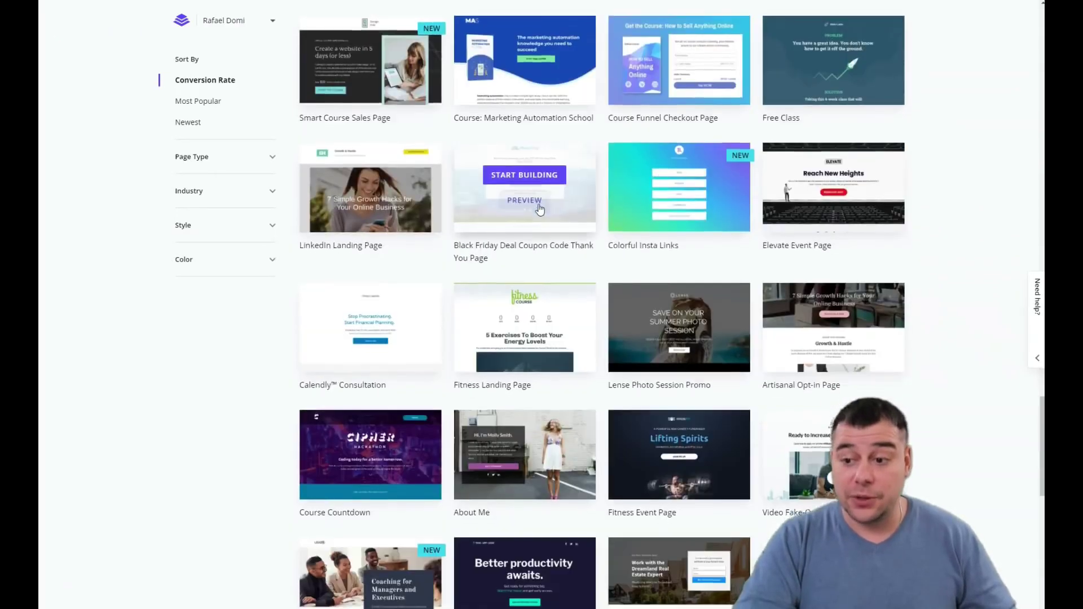
scroll(540, 209, down, 14)
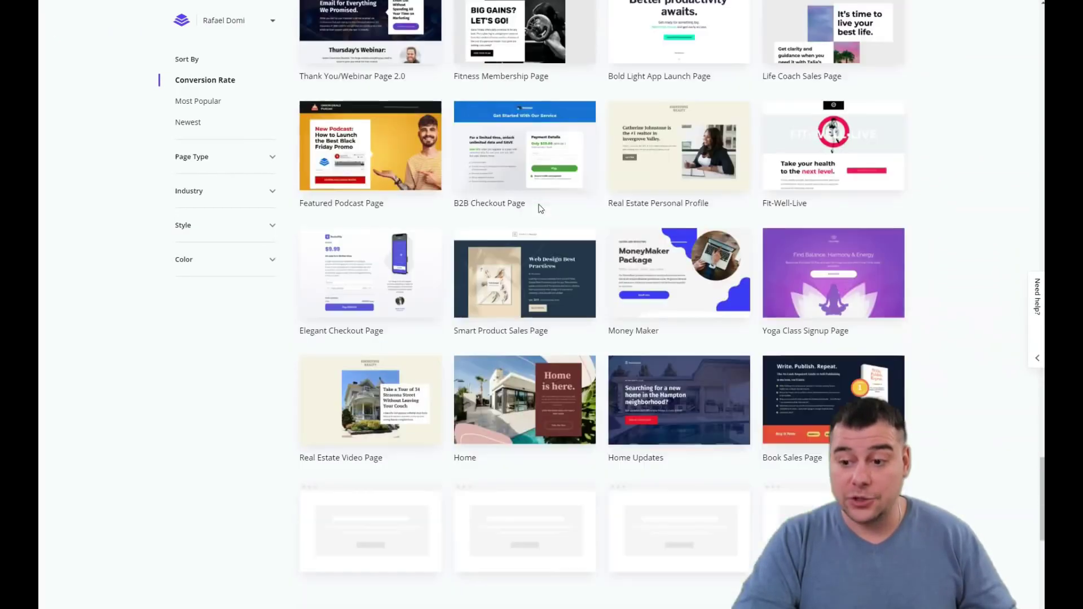
scroll(539, 209, down, 16)
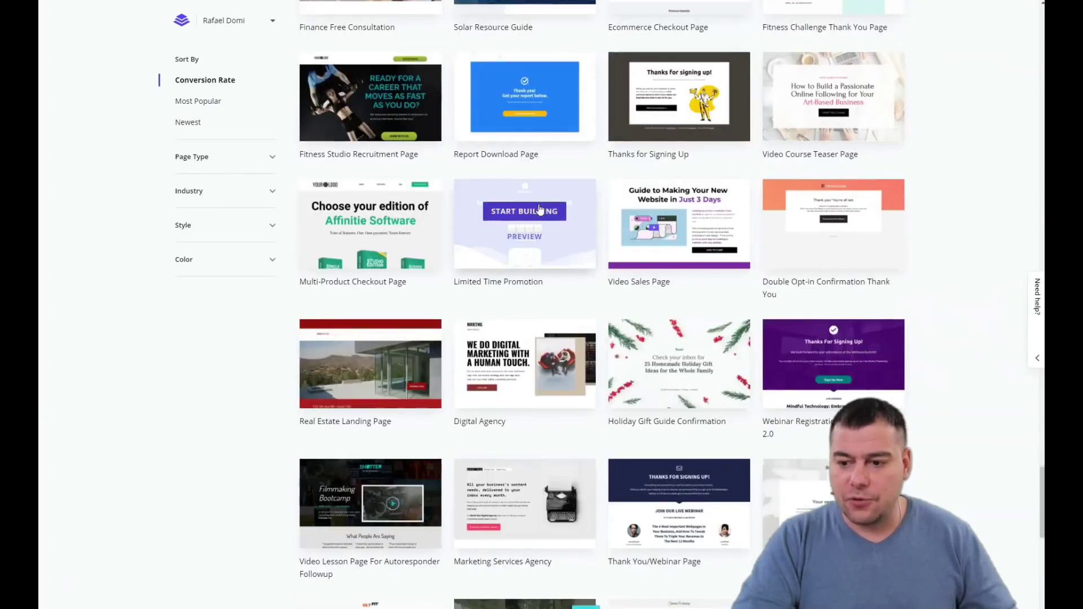
scroll(539, 209, down, 9)
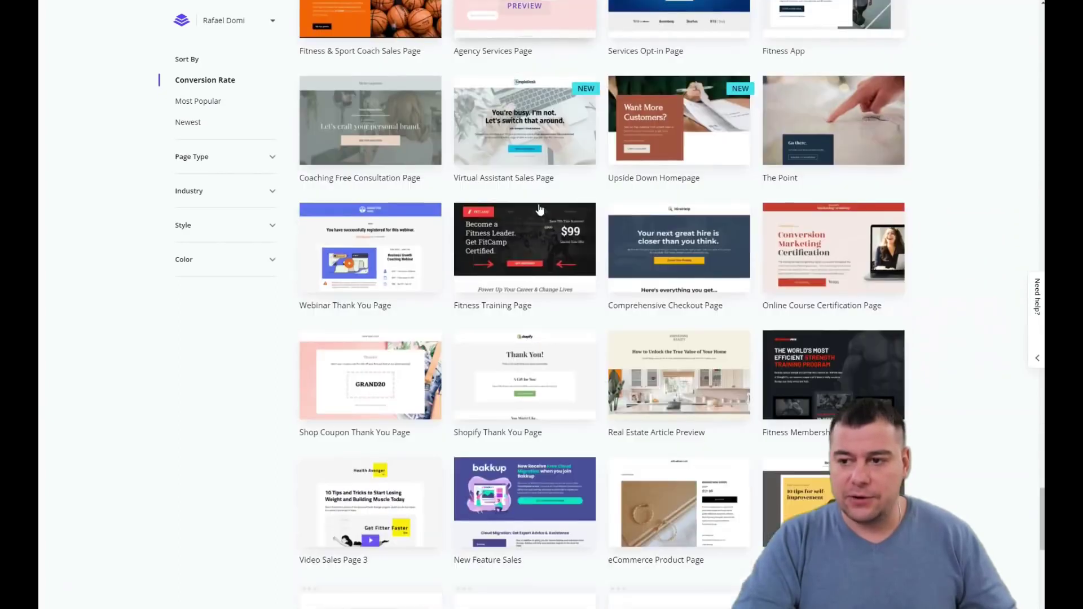
scroll(539, 208, down, 10)
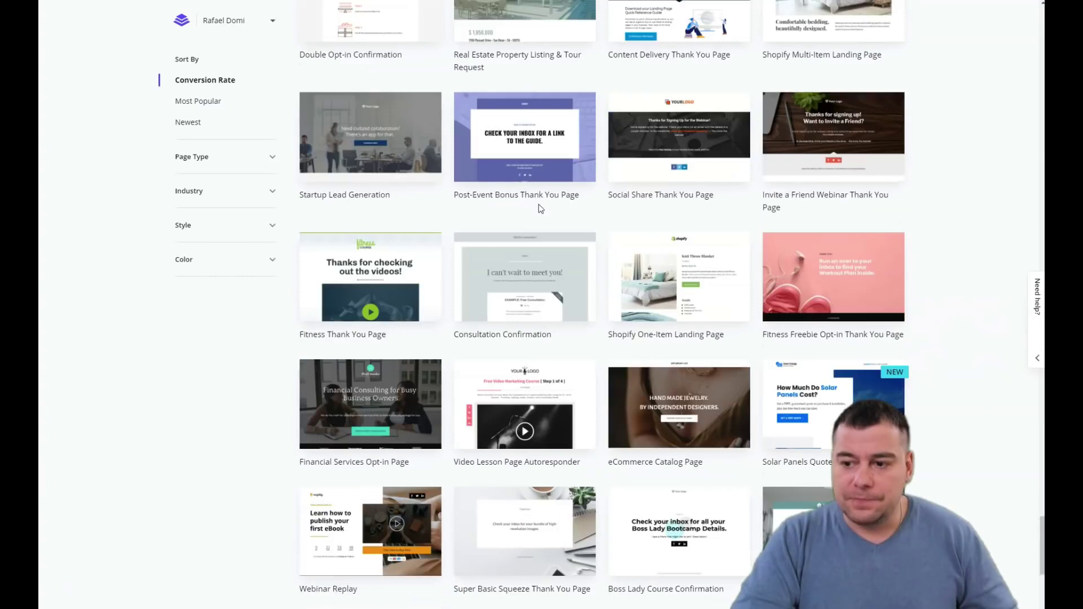
scroll(540, 209, down, 4)
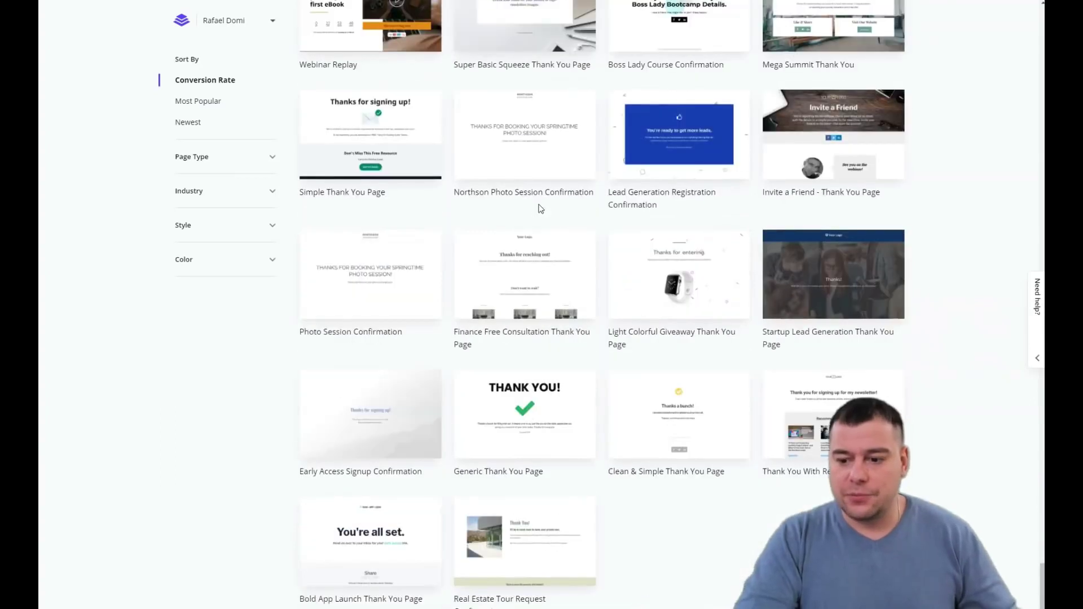
scroll(539, 212, up, 15)
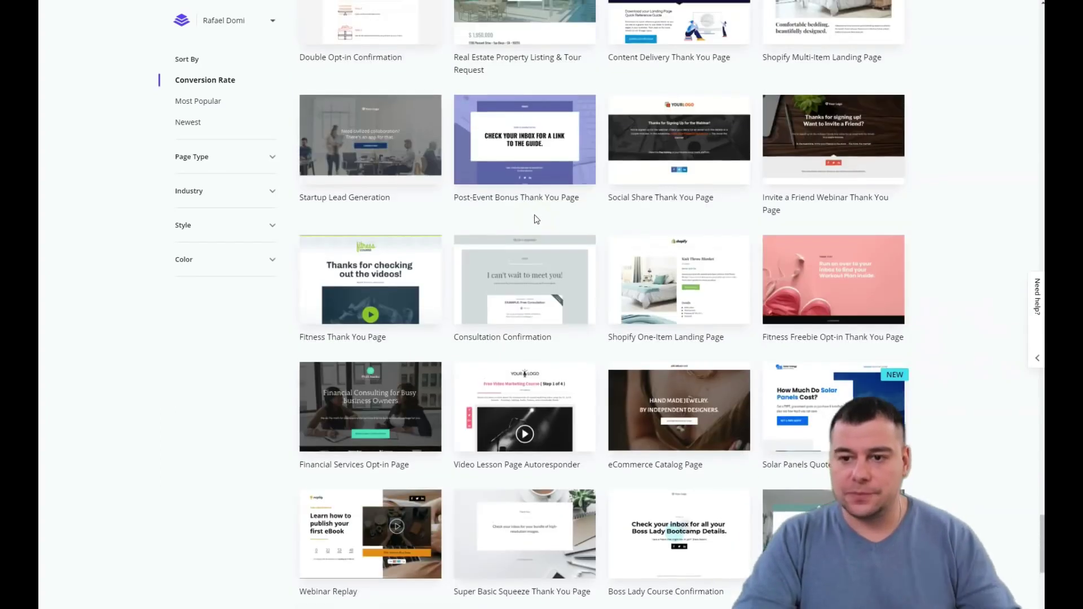
scroll(535, 218, up, 20)
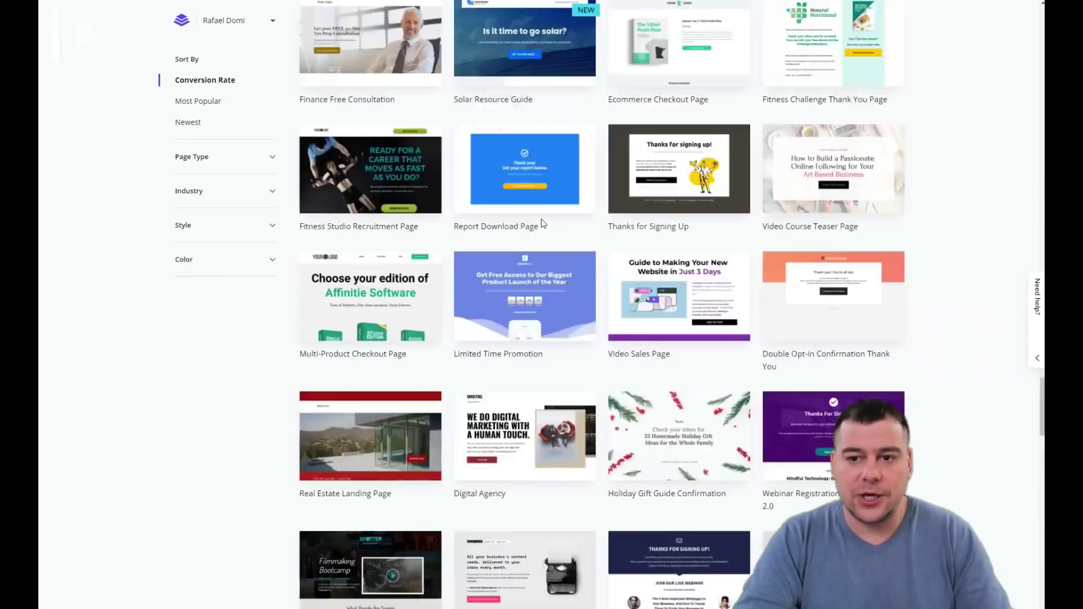
scroll(536, 220, up, 13)
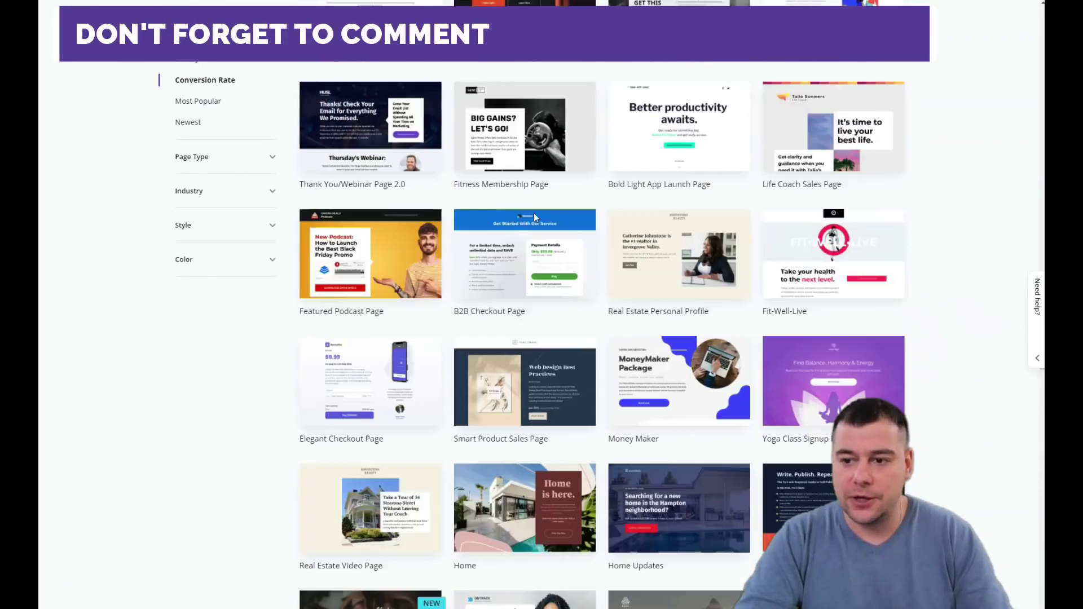
scroll(533, 213, up, 15)
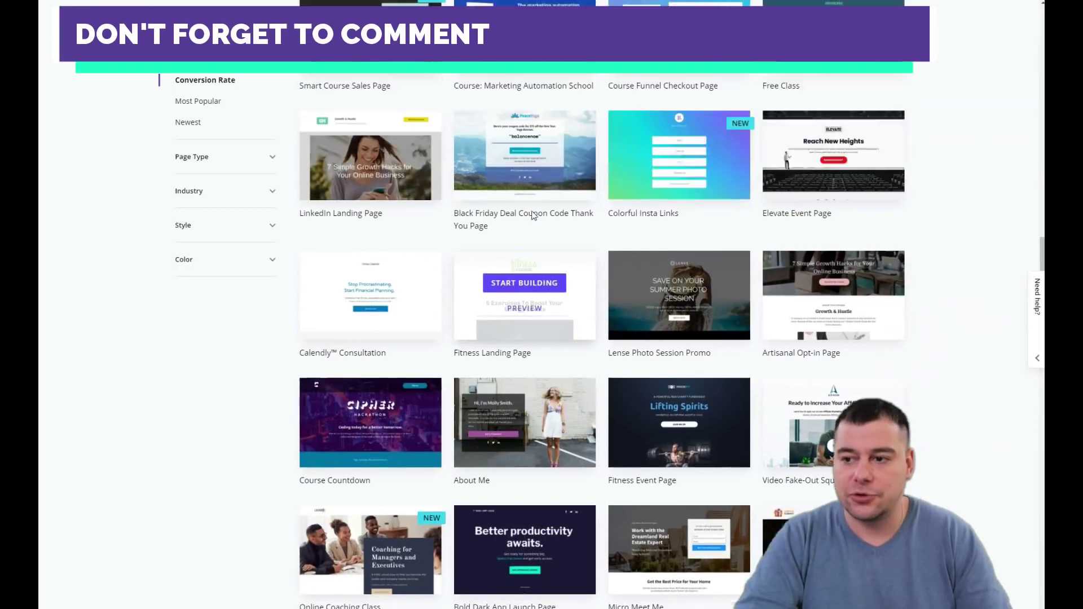
scroll(533, 214, up, 11)
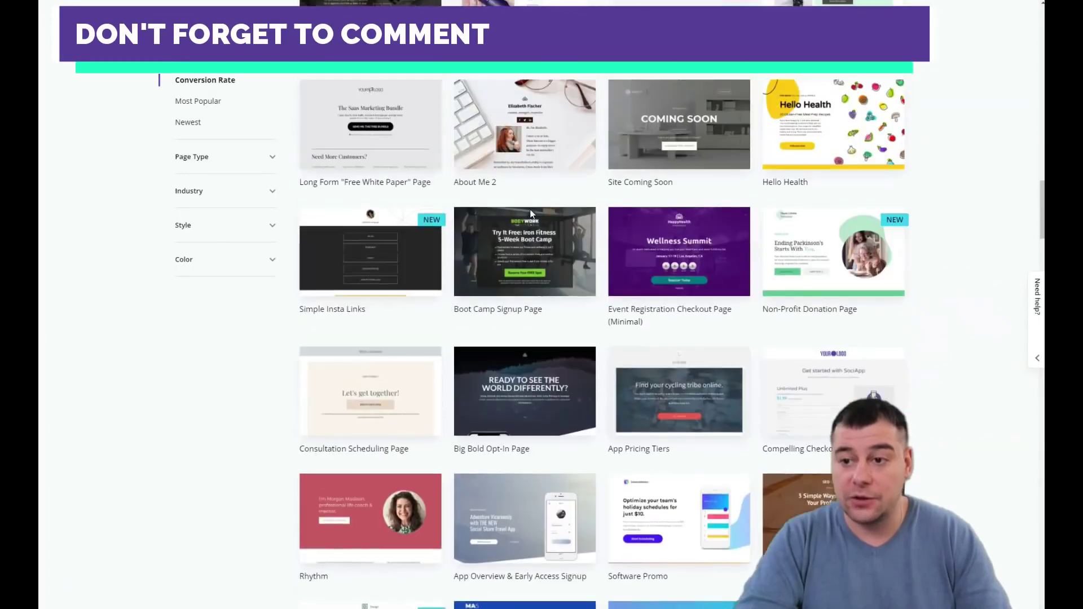
scroll(528, 208, up, 7)
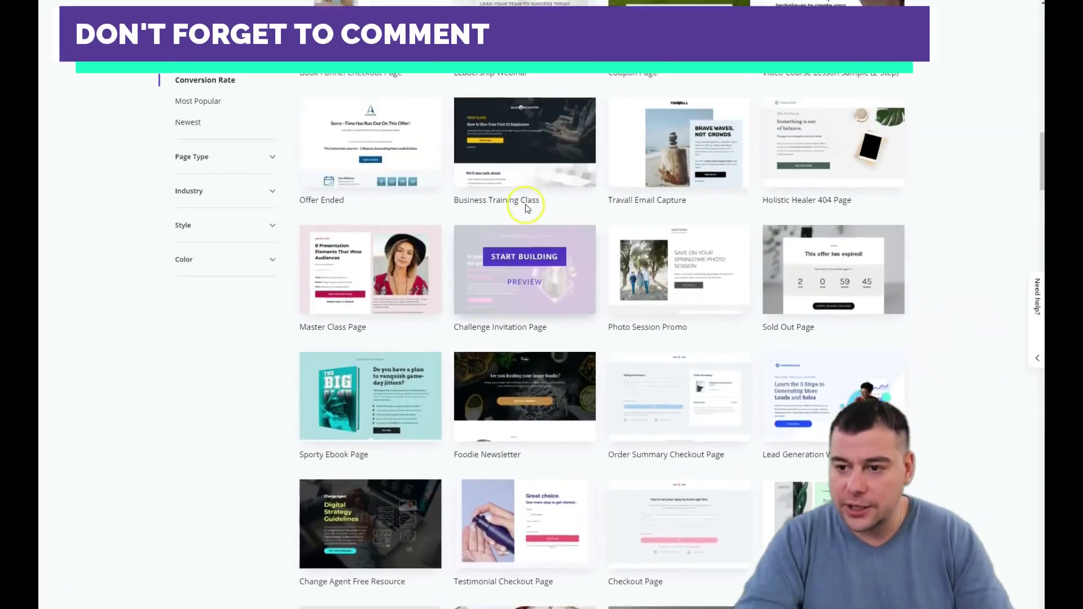
scroll(526, 208, up, 8)
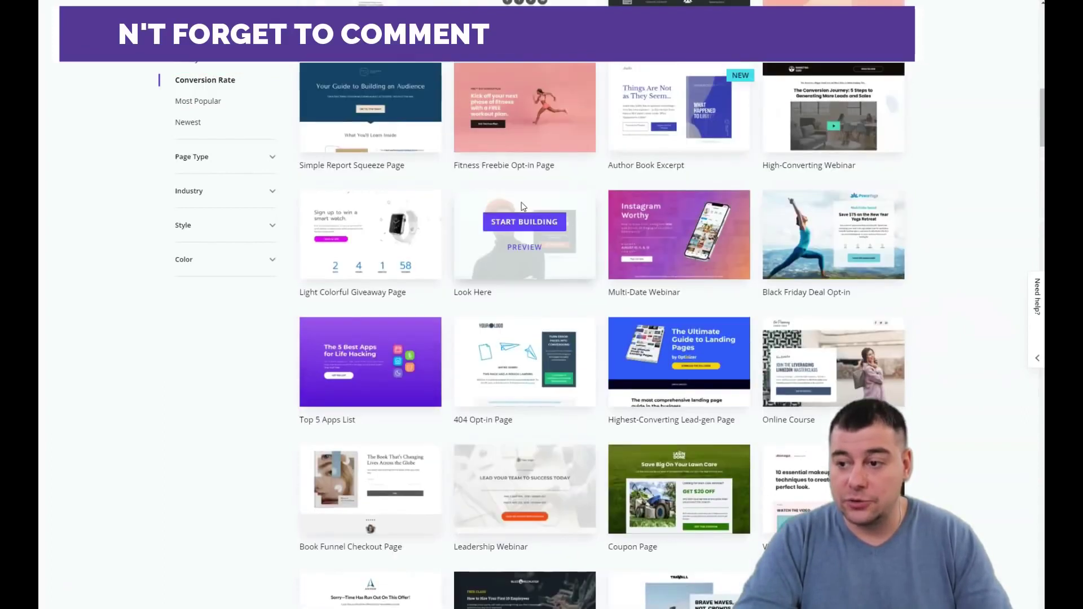
scroll(547, 212, up, 3)
scroll(551, 213, down, 5)
click(512, 273)
scroll(558, 222, up, 5)
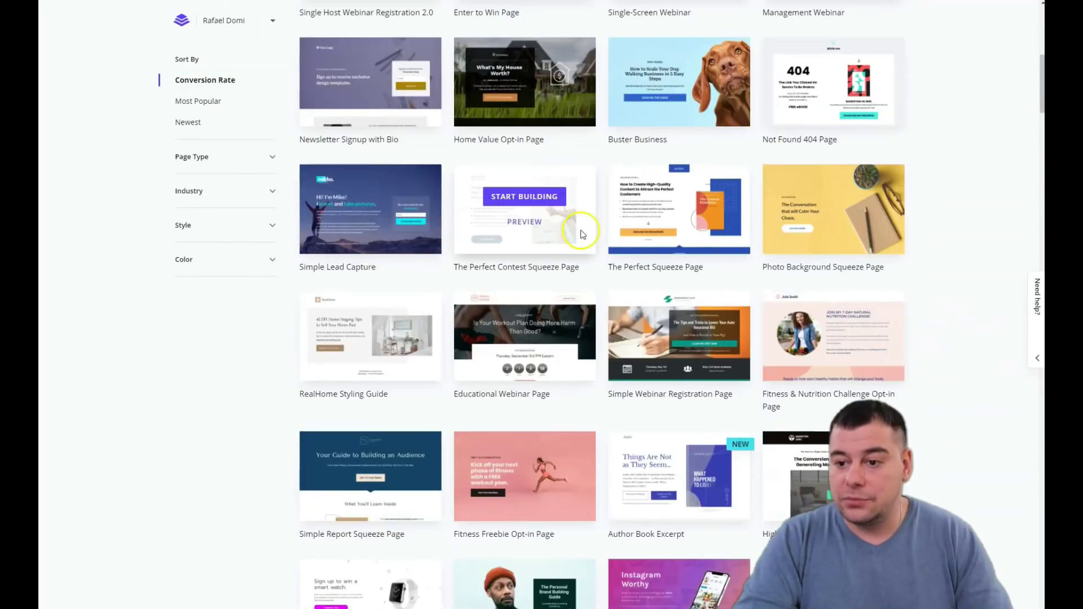
scroll(573, 237, up, 5)
scroll(546, 208, up, 3)
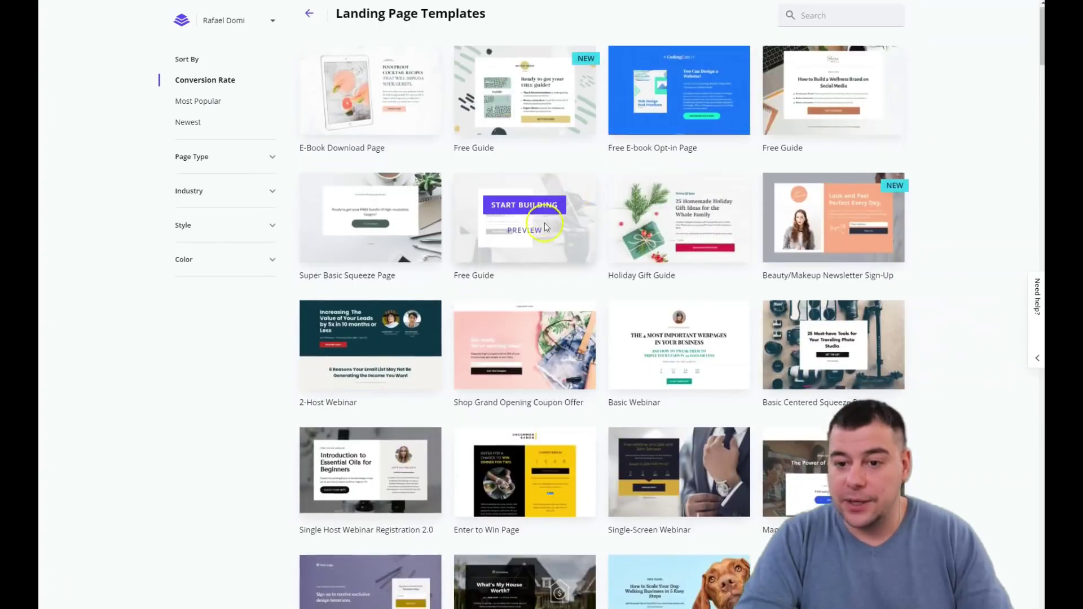
scroll(545, 227, down, 9)
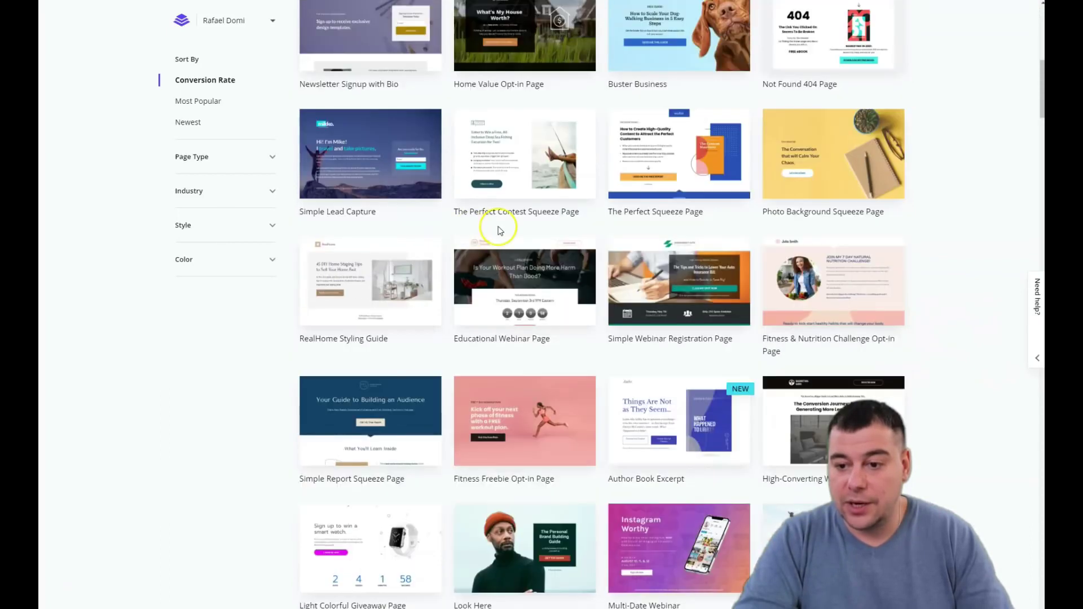
scroll(506, 241, down, 5)
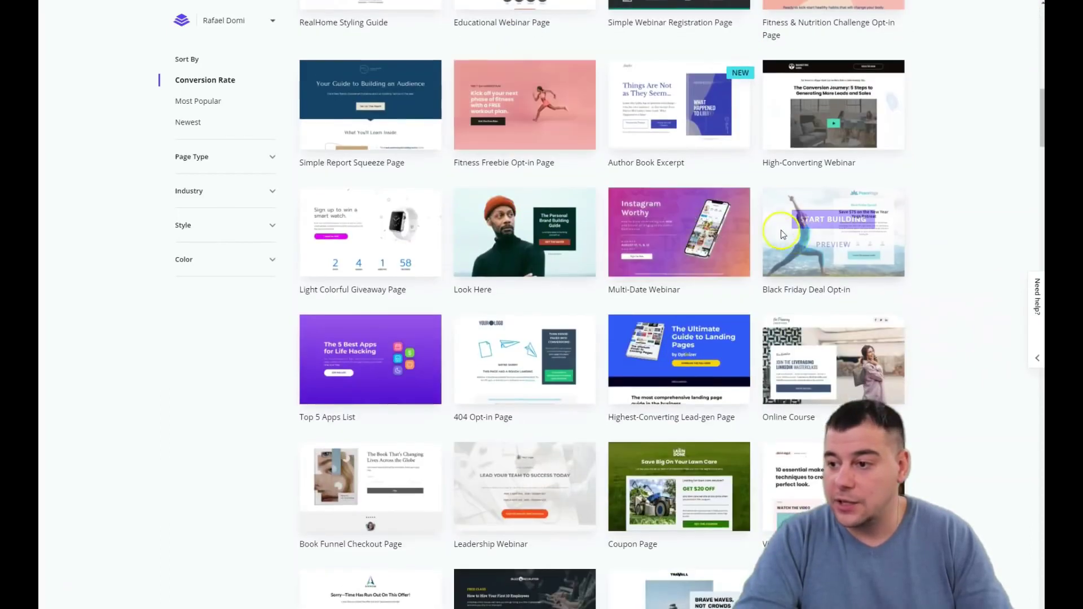
scroll(793, 244, down, 20)
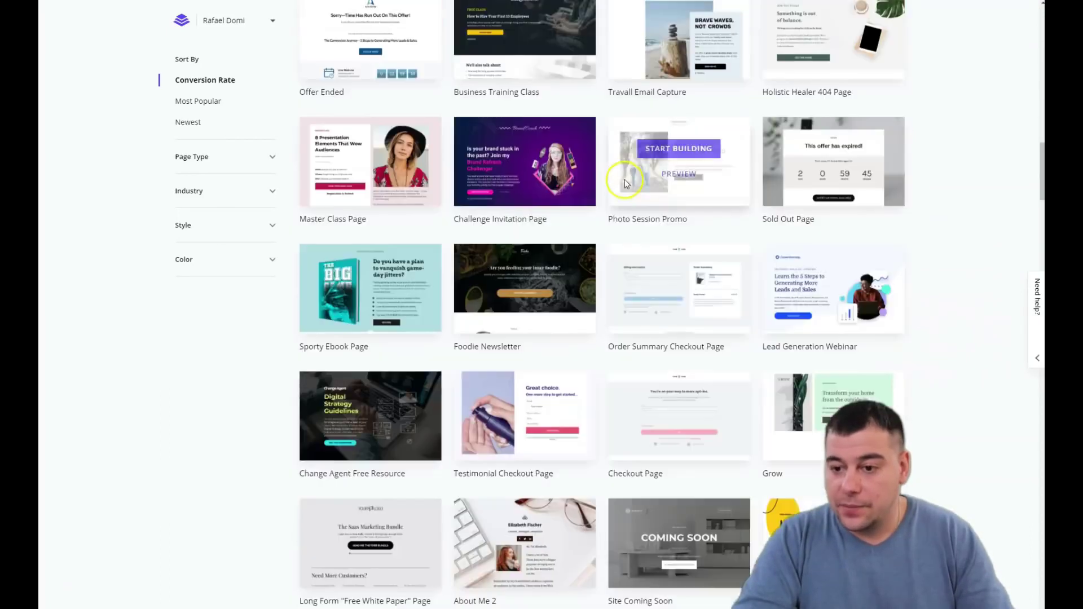
Start building from the LinkedIn Landing Page template and name the new page Bakery.
scroll(614, 188, down, 4)
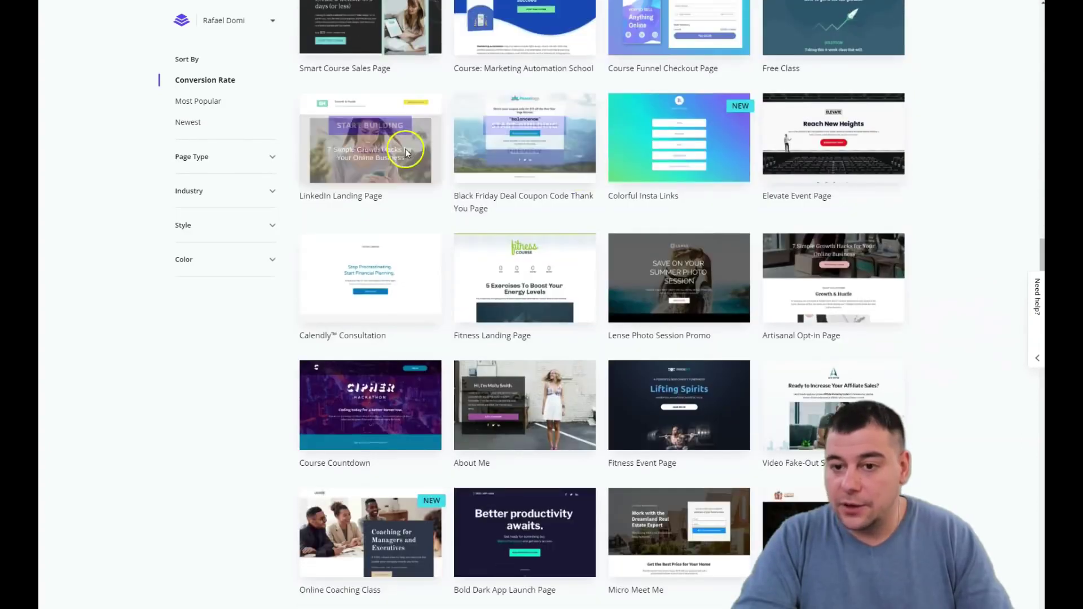
click(382, 137)
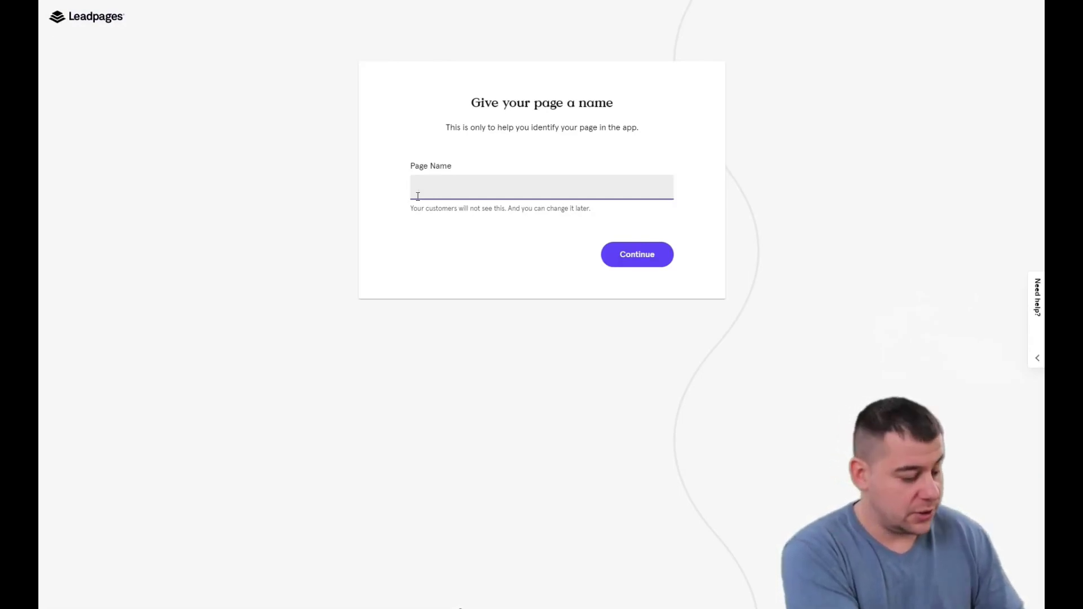
text(Bakery)
key(Return)
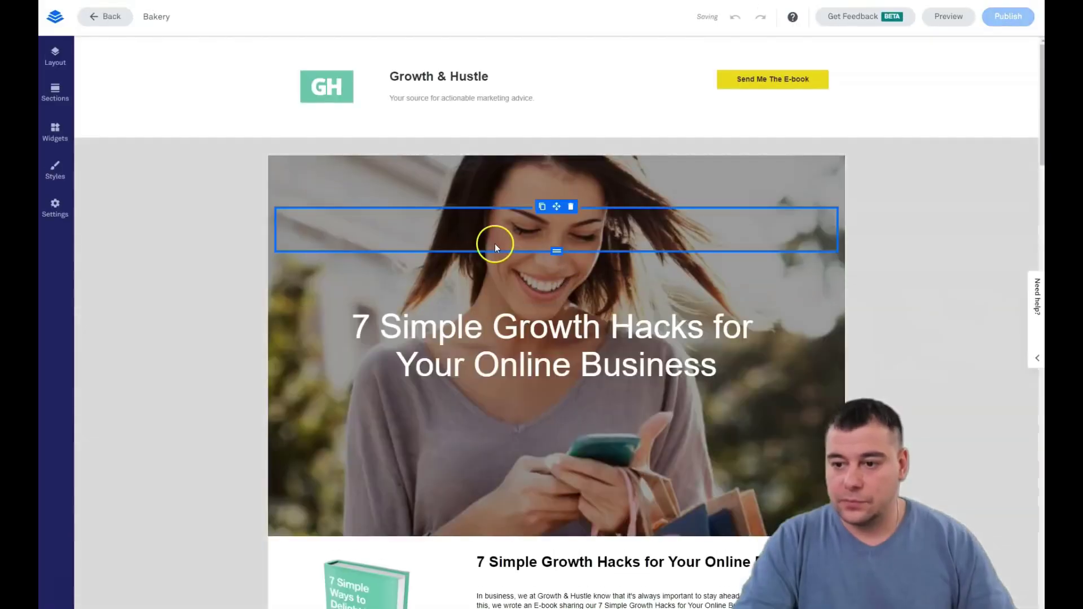
Look through the whole template page from the hero image to the testimonials and footer.
scroll(592, 395, down, 15)
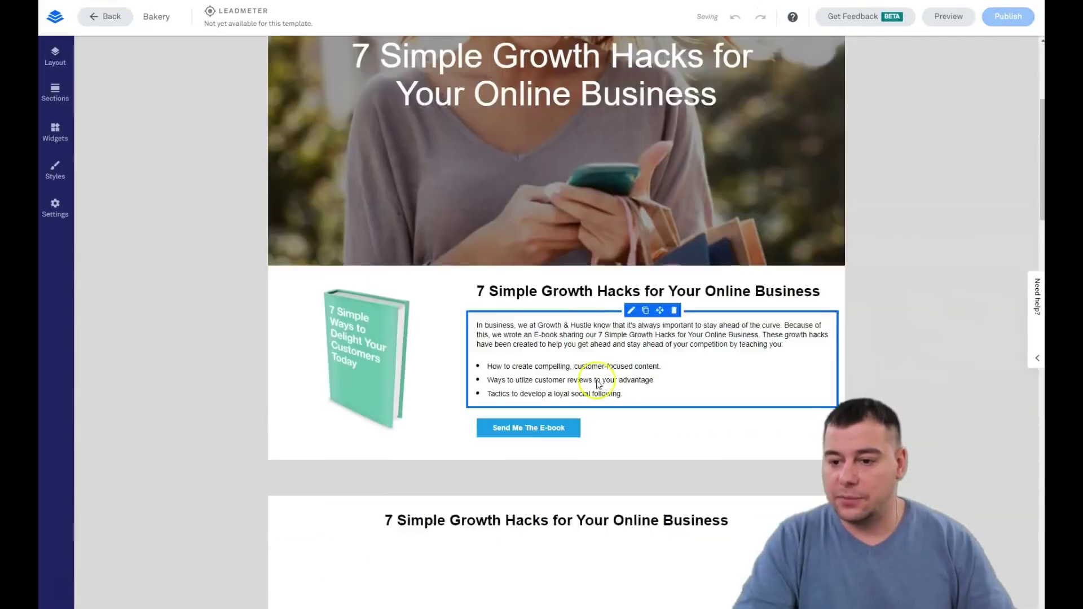
scroll(598, 379, down, 20)
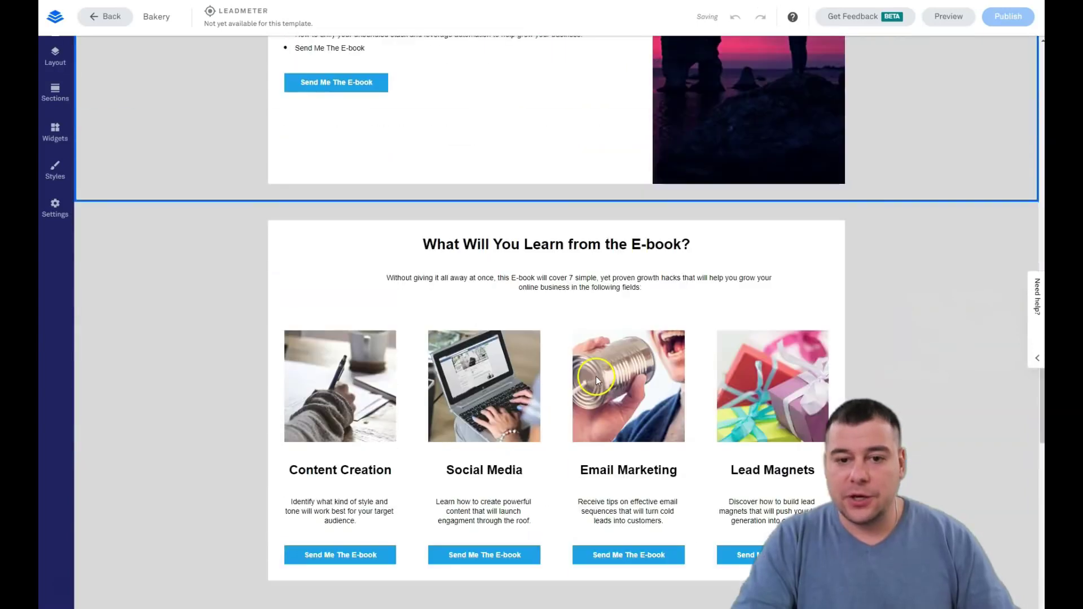
scroll(597, 376, down, 4)
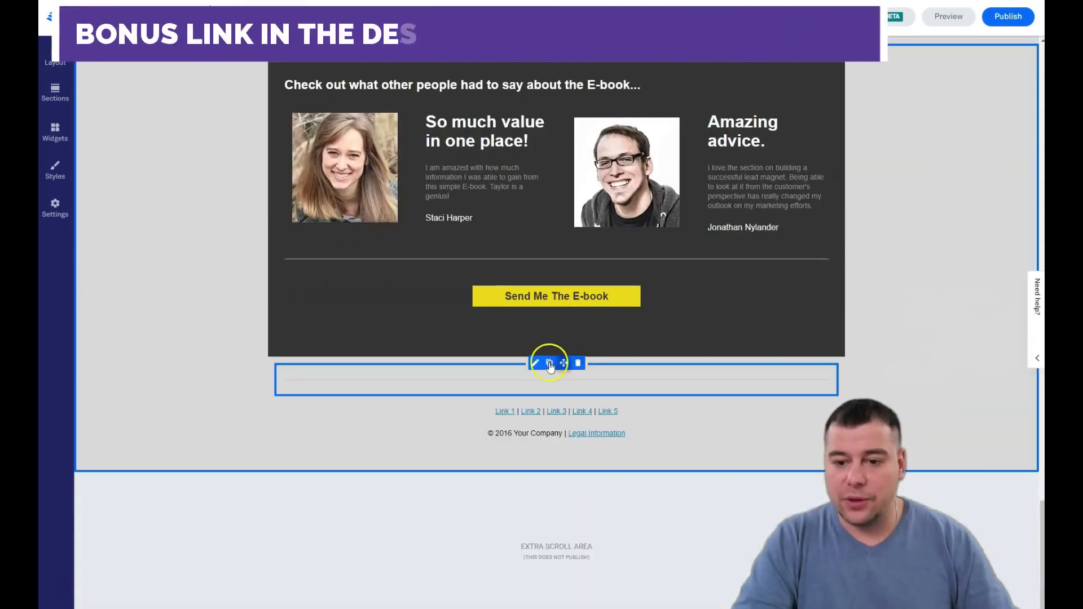
scroll(221, 183, up, 15)
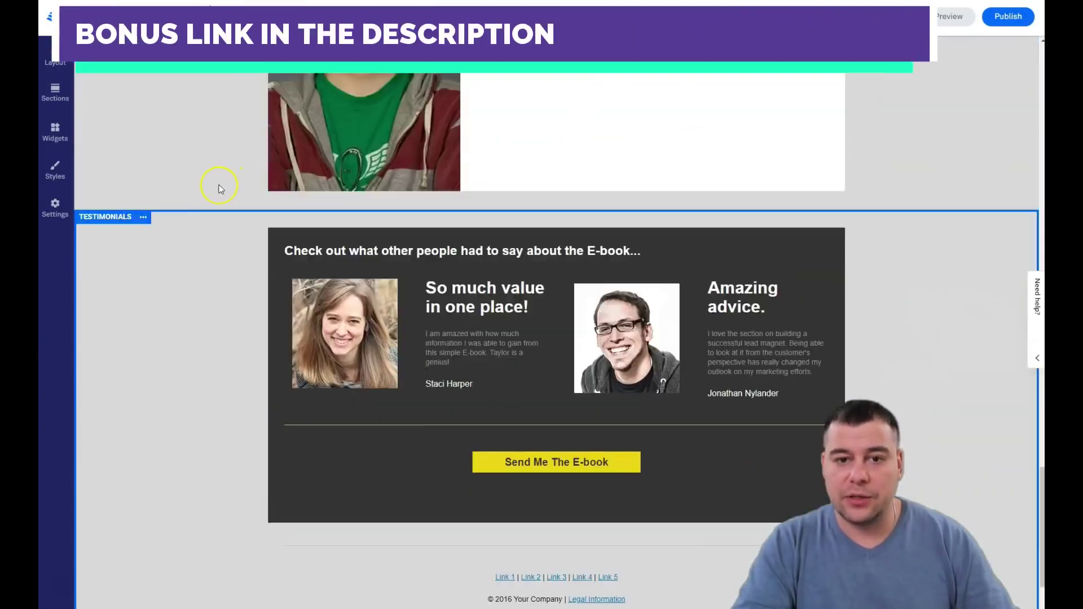
scroll(220, 187, up, 10)
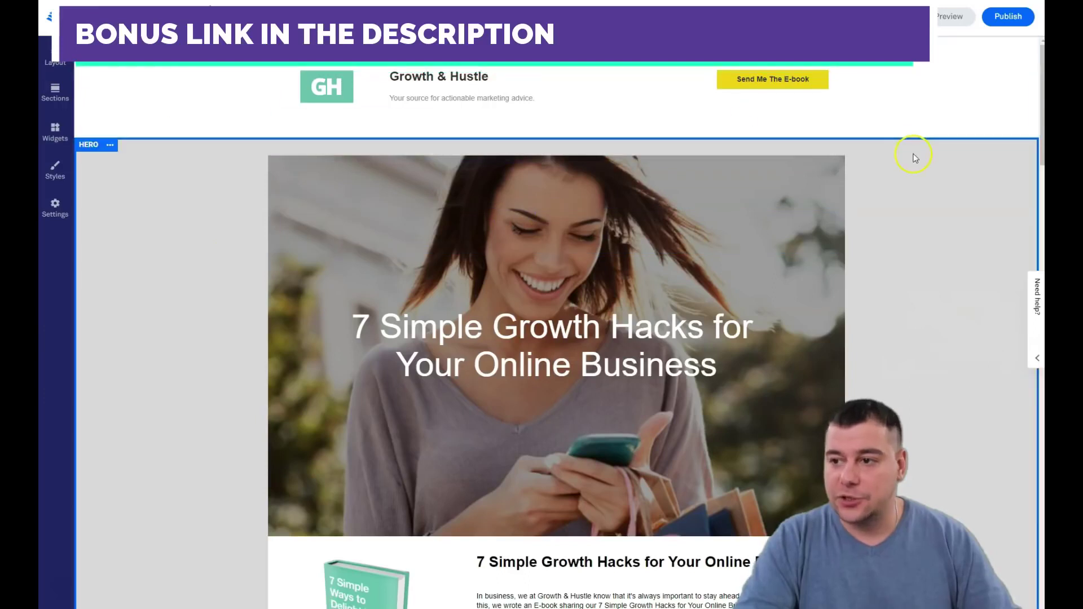
Open the page layout and review its list of sections from Header to Testimonials.
click(57, 60)
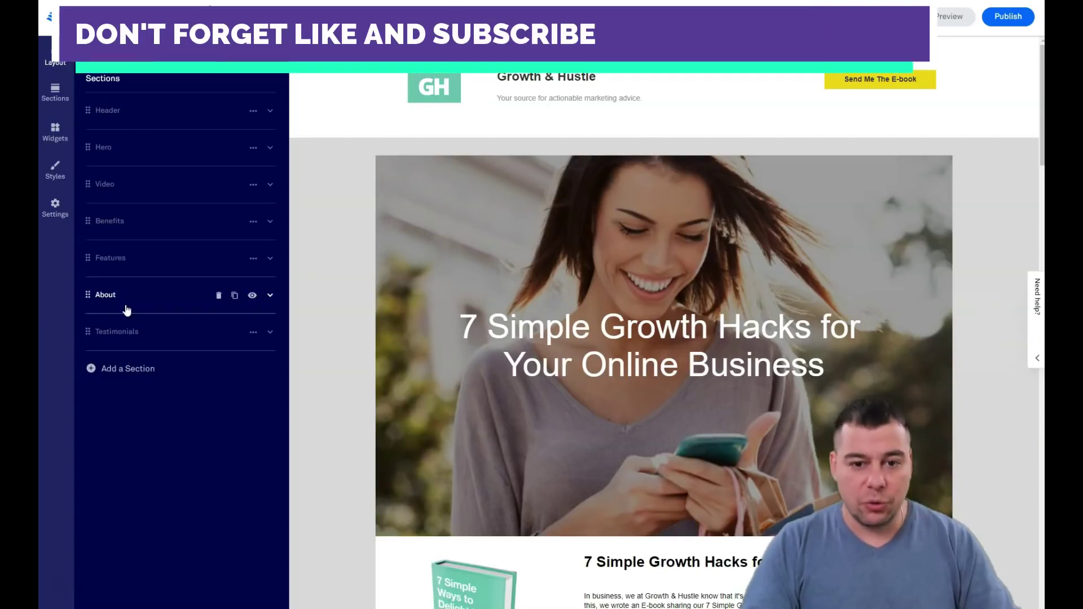
mouse_move(129, 306)
mouse_down()
mouse_move(125, 321)
mouse_move(131, 304)
mouse_up()
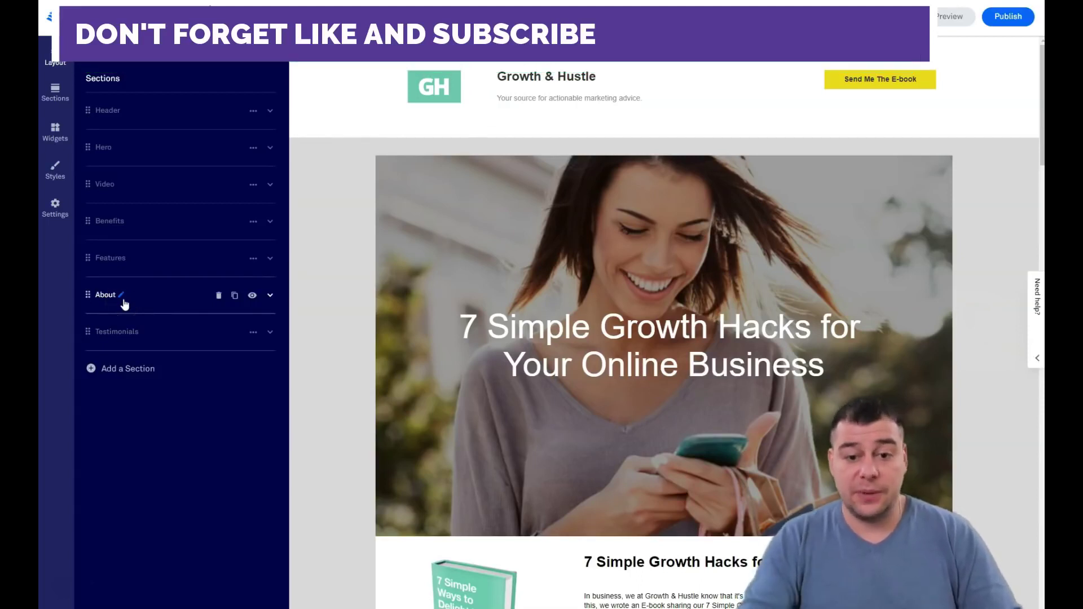
click(125, 341)
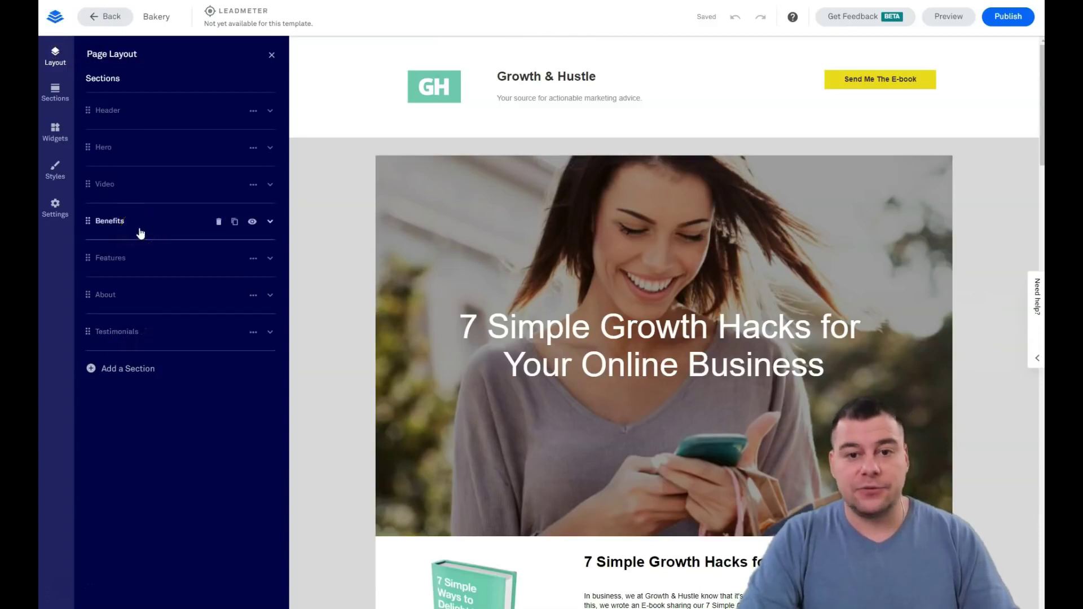
click(144, 165)
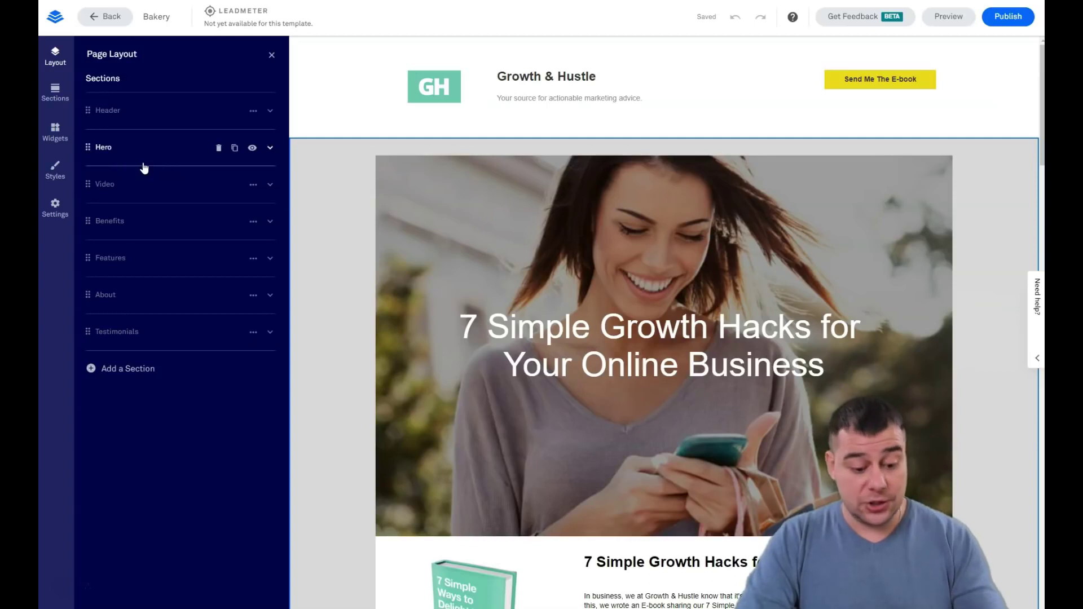
click(157, 128)
click(141, 235)
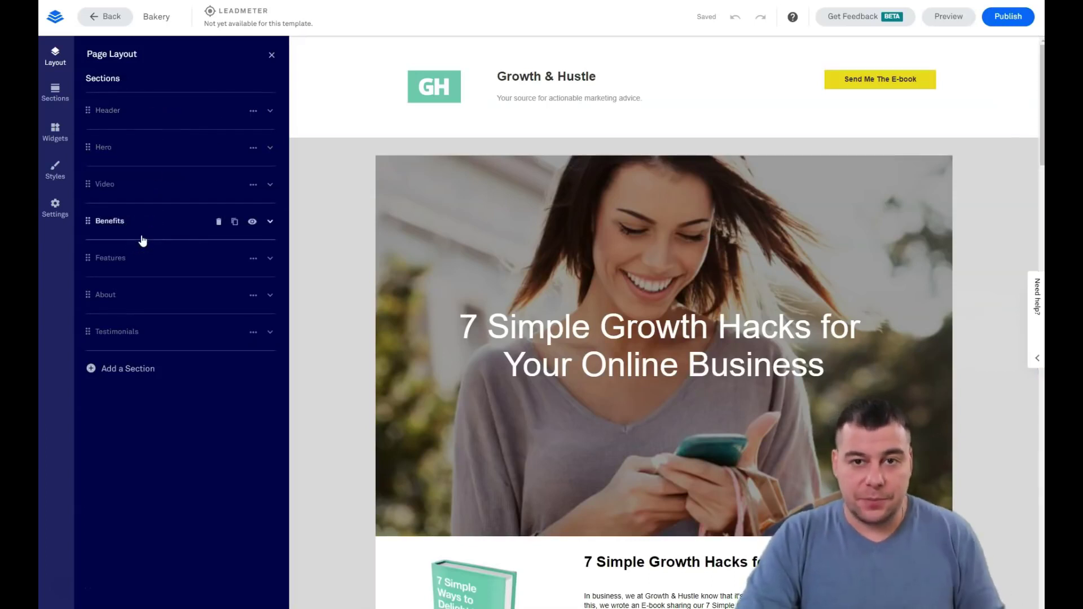
click(164, 156)
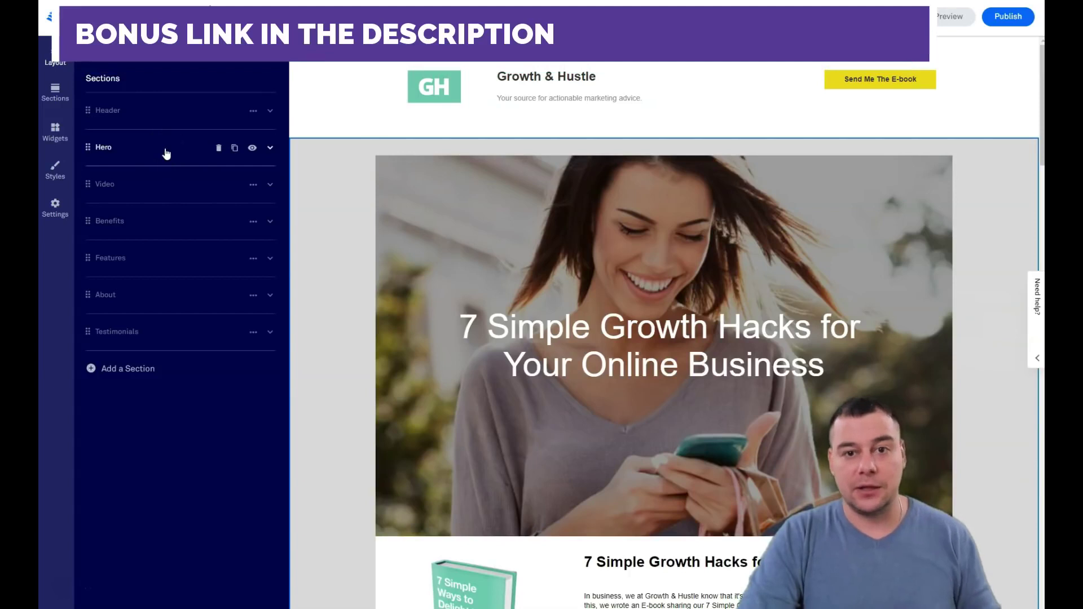
click(153, 111)
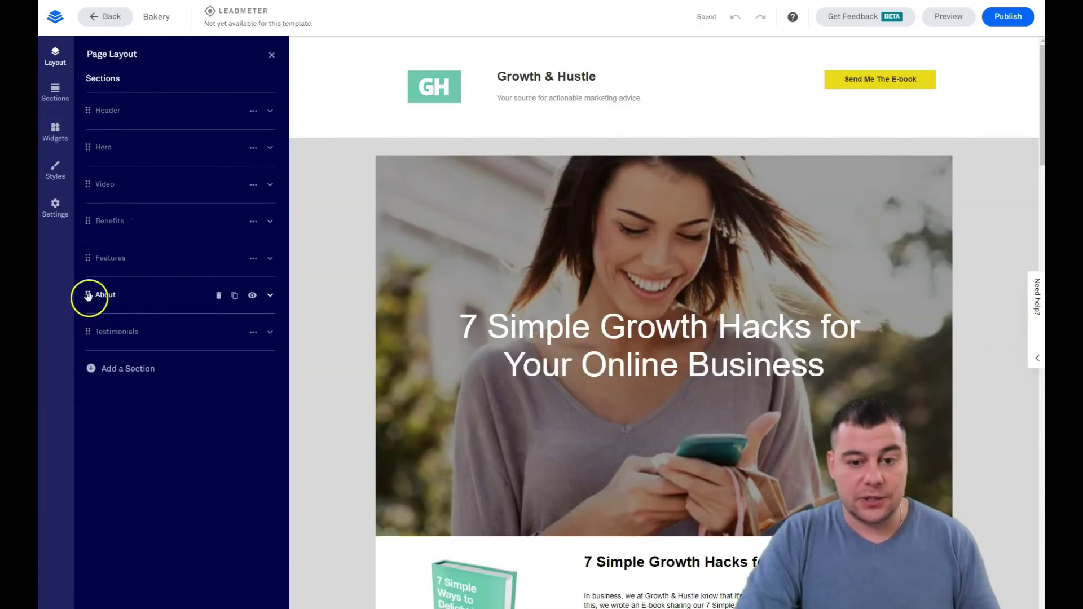
Move the About section directly below the Header, and the Video section above the About section.
drag(87, 289, 89, 146)
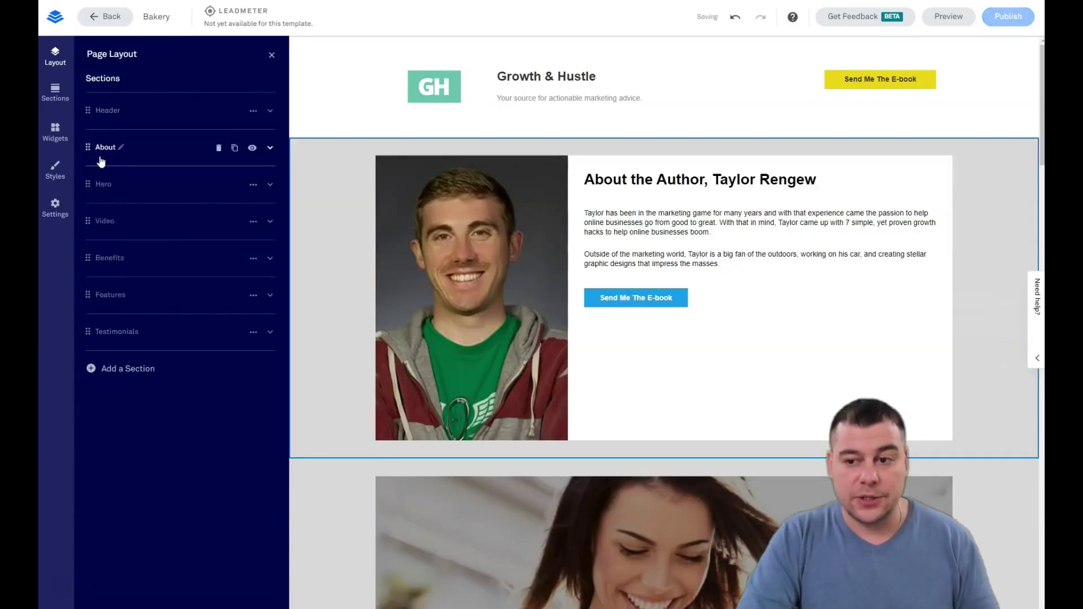
drag(88, 221, 86, 145)
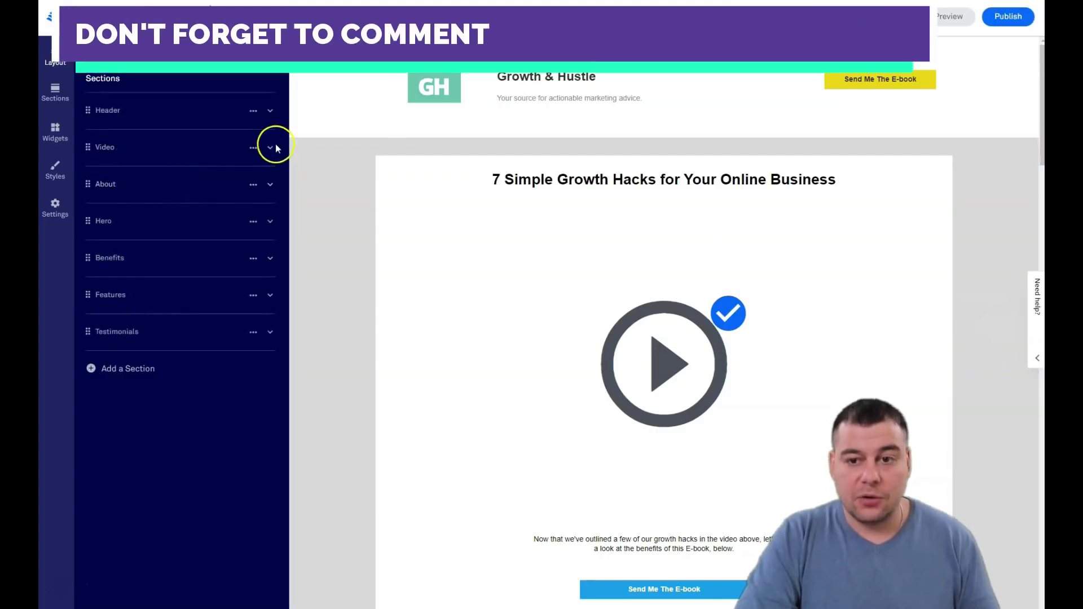
Delete the Video, About, Hero, Benefits, Features and Testimonials sections, keeping only the Header.
click(219, 148)
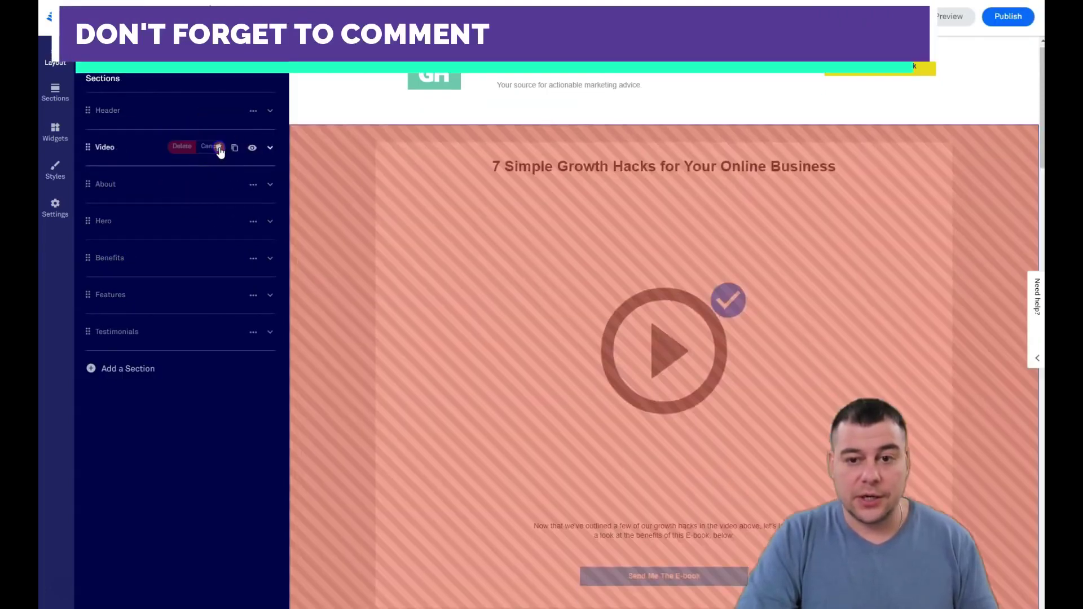
click(193, 152)
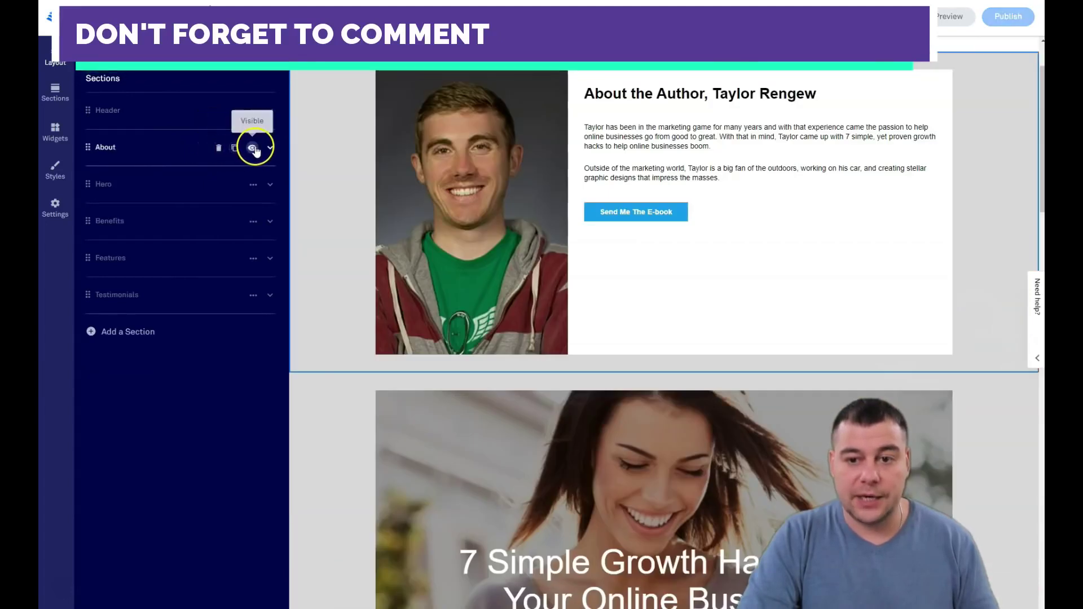
click(219, 149)
click(182, 147)
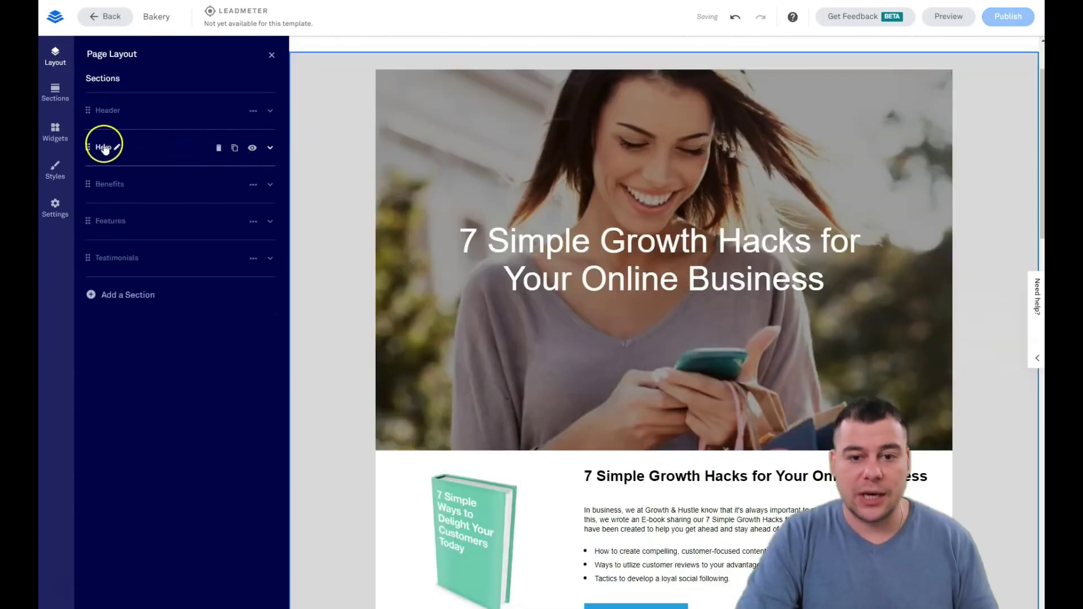
click(218, 148)
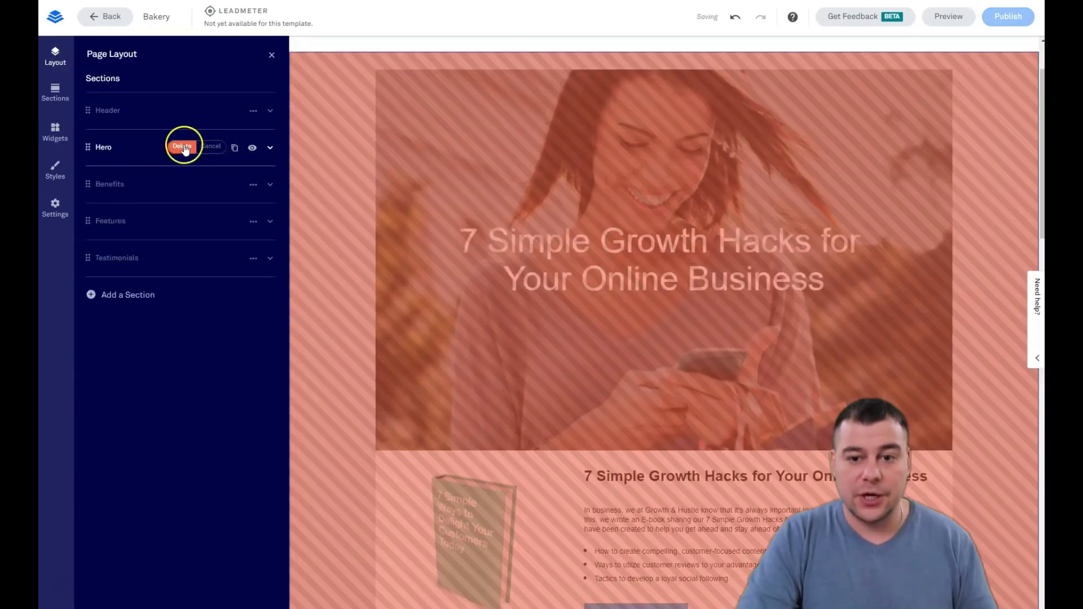
click(182, 147)
click(219, 149)
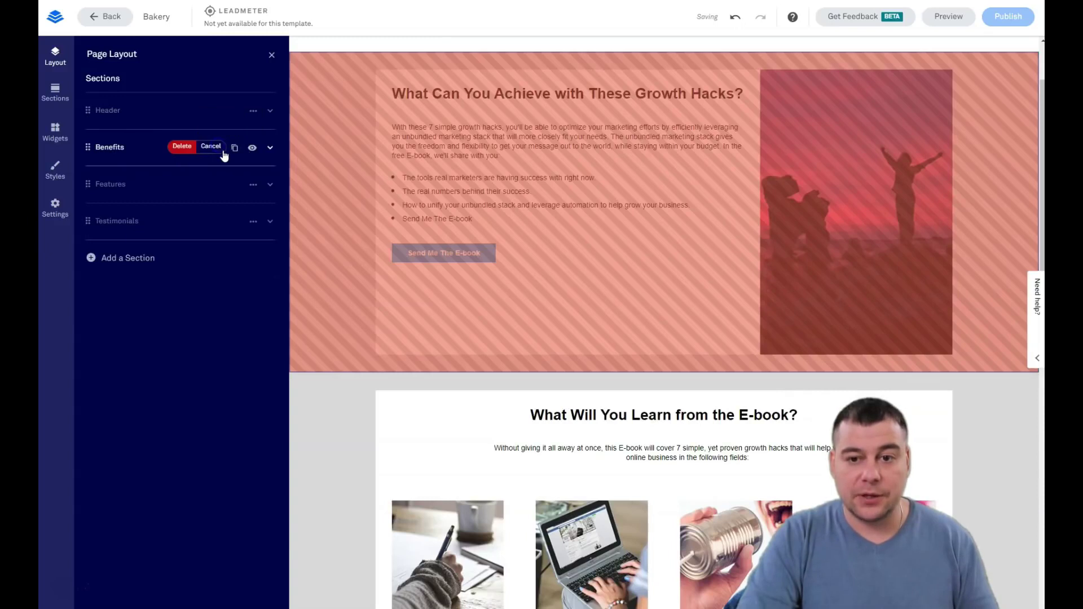
click(182, 146)
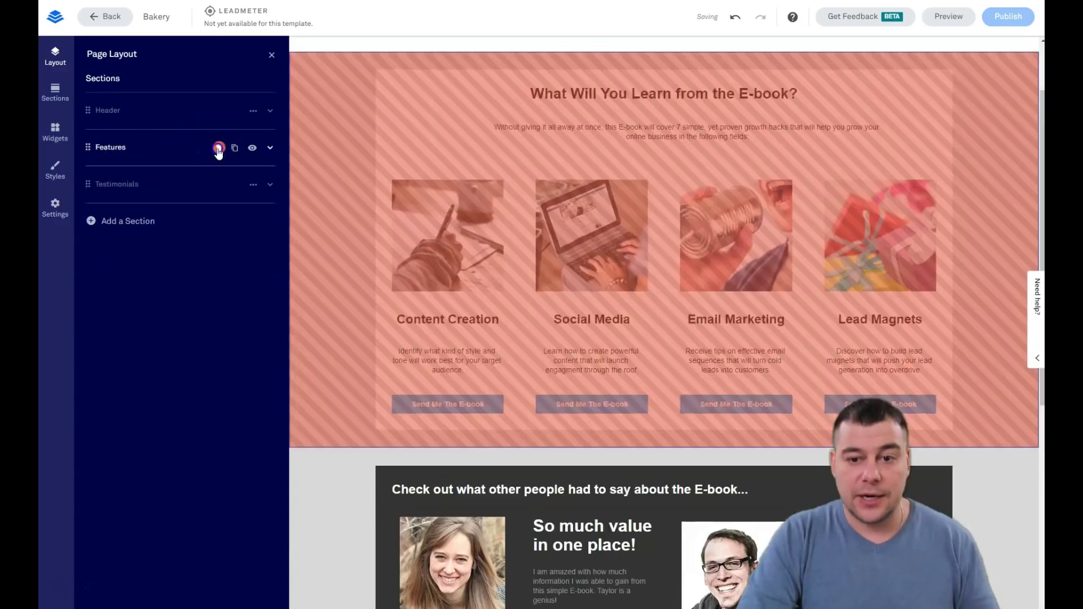
click(182, 147)
click(218, 149)
click(186, 148)
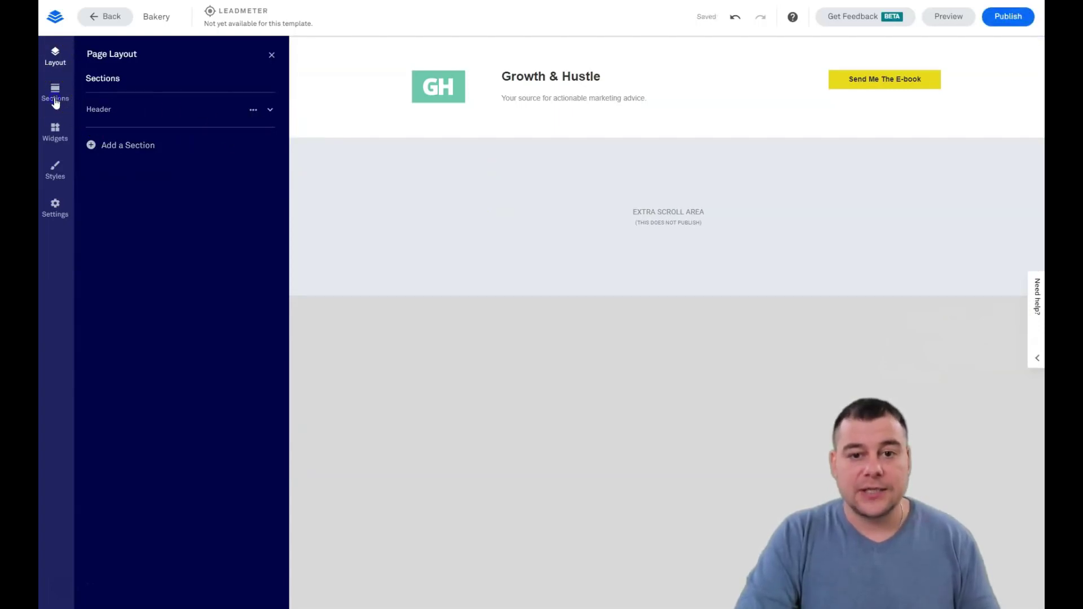
Add the black About section with text beside a portrait photo on its right below the Header.
click(55, 93)
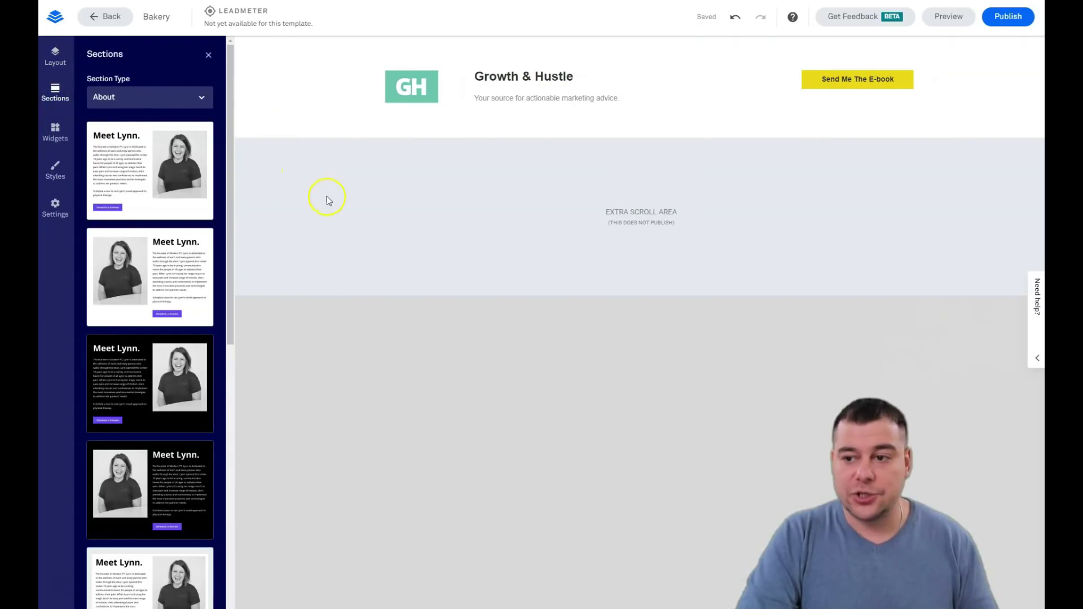
scroll(168, 181, down, 10)
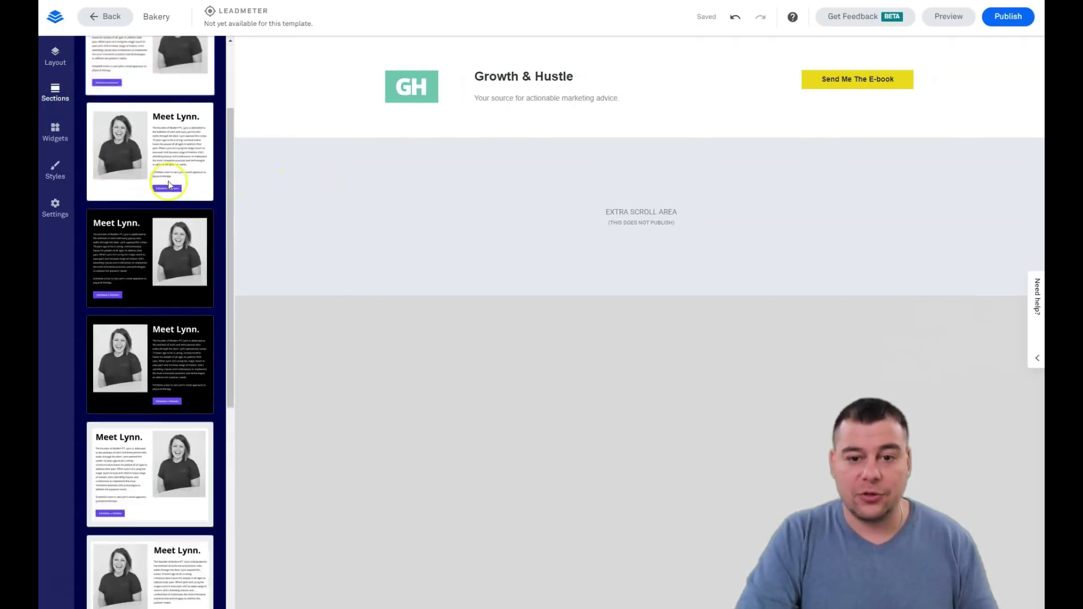
scroll(167, 181, up, 10)
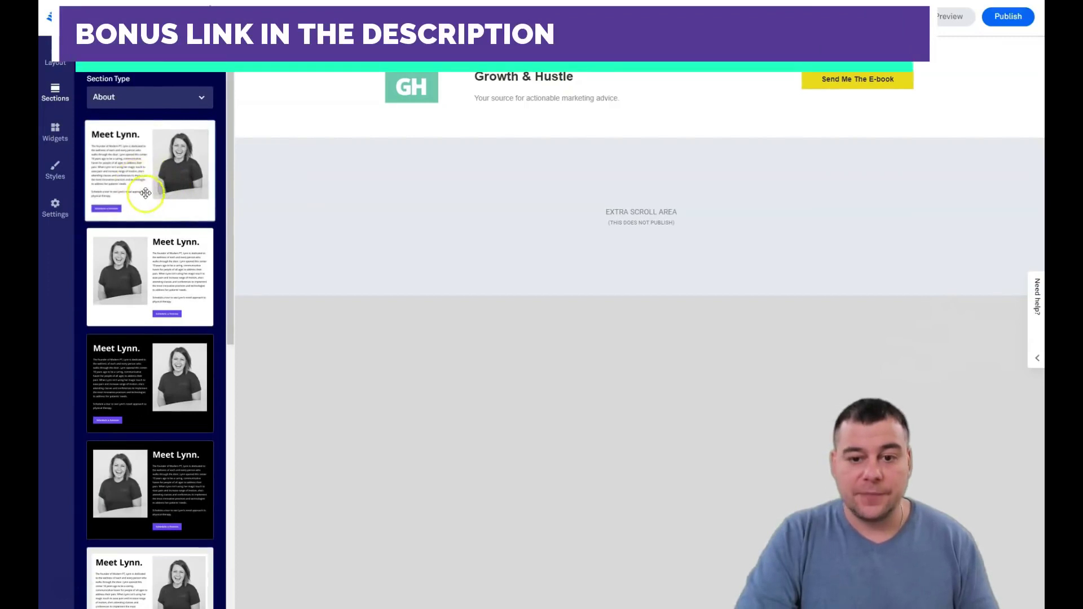
scroll(141, 186, down, 4)
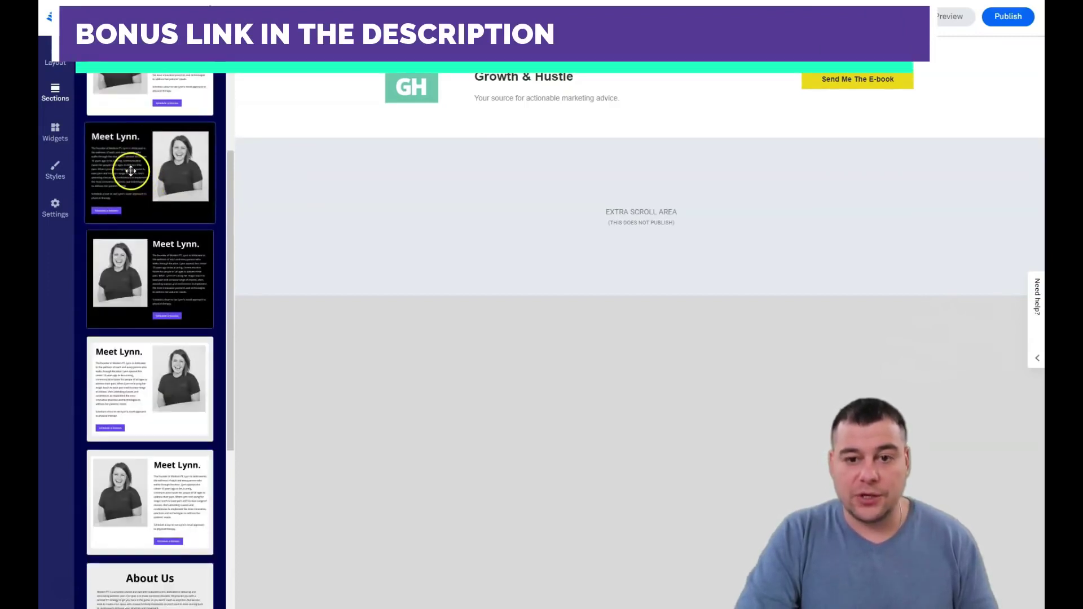
drag(142, 184, 625, 195)
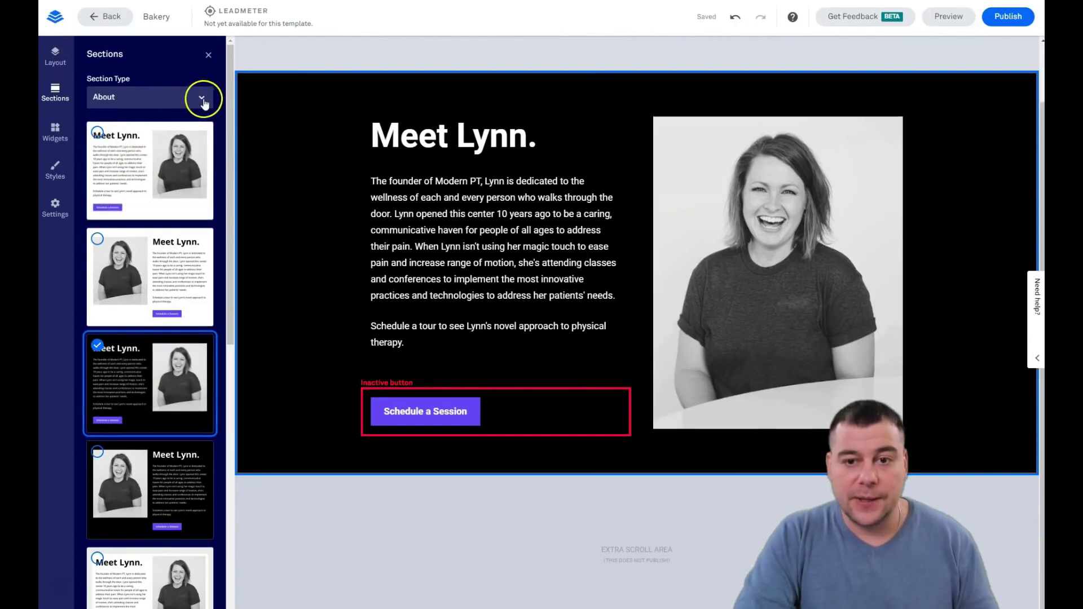
Add the centered Hero section with a white box on a light grey background between the Header and the About section.
click(202, 101)
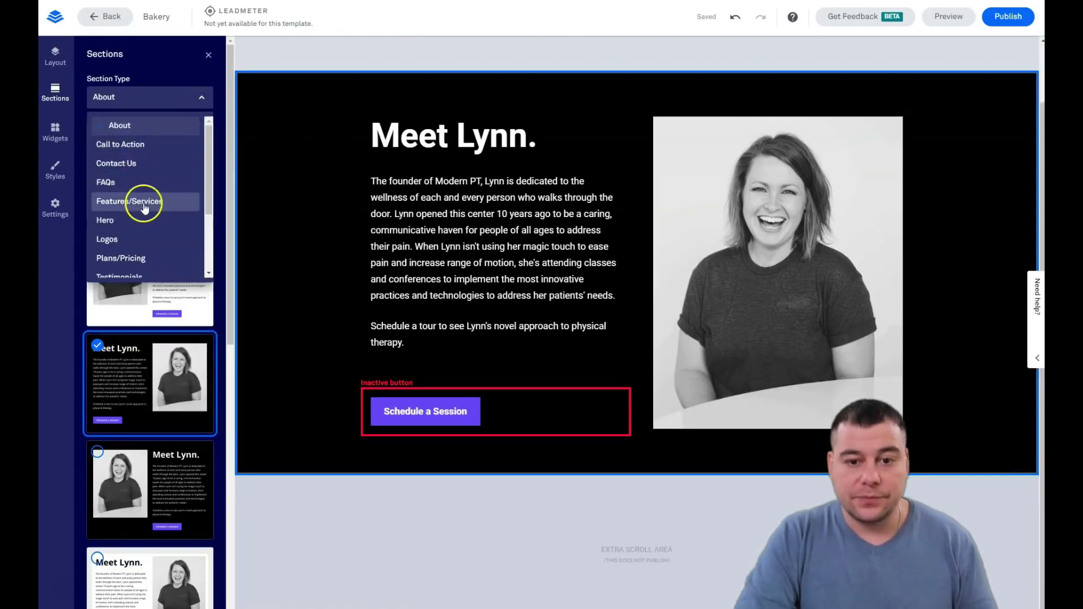
click(113, 223)
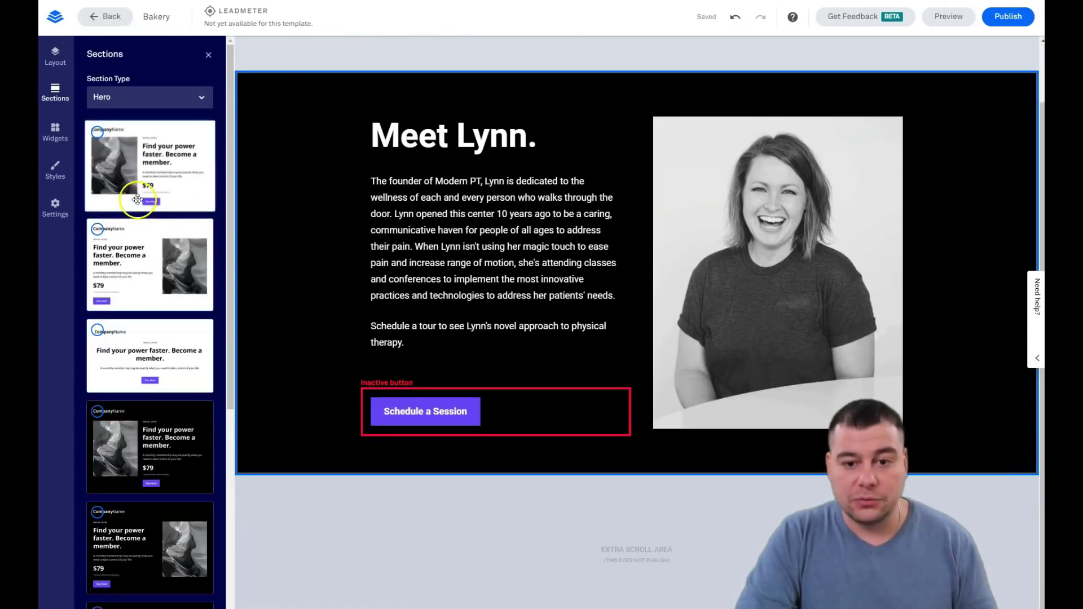
scroll(160, 244, down, 3)
scroll(159, 242, down, 3)
mouse_move(155, 283)
mouse_down()
mouse_move(534, 87)
mouse_move(578, 99)
mouse_up()
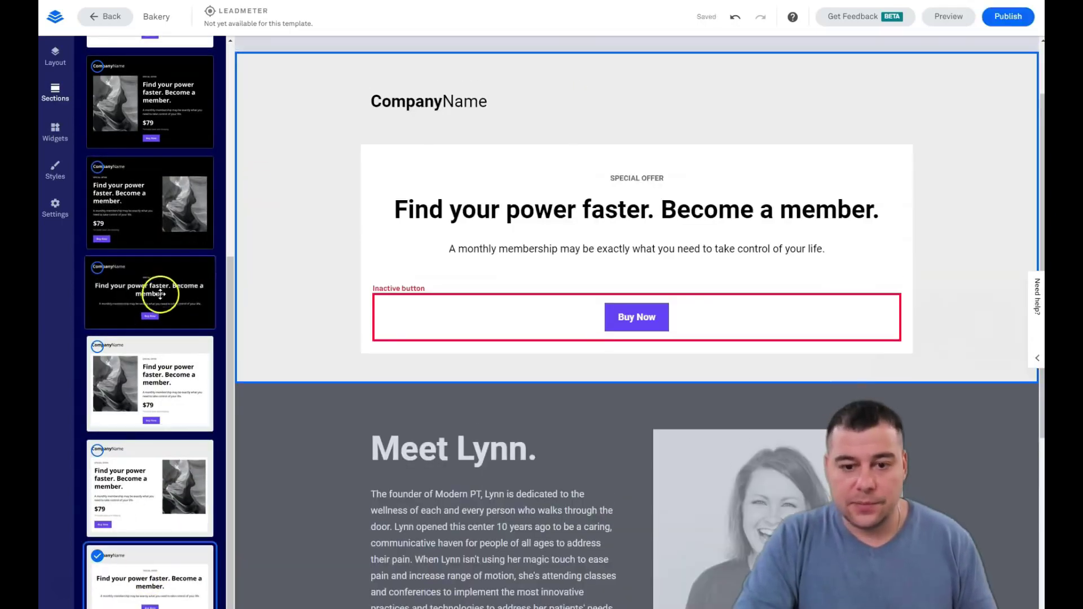
Add the Features/Services section with four icon columns, "Your dream home is in good hands.", between the Hero and About sections.
click(150, 97)
click(155, 202)
drag(122, 228, 694, 460)
Add the white "Our customers love us" Testimonials section with three photo columns between the Features/Services and About sections.
click(149, 97)
scroll(138, 237, down, 3)
click(137, 194)
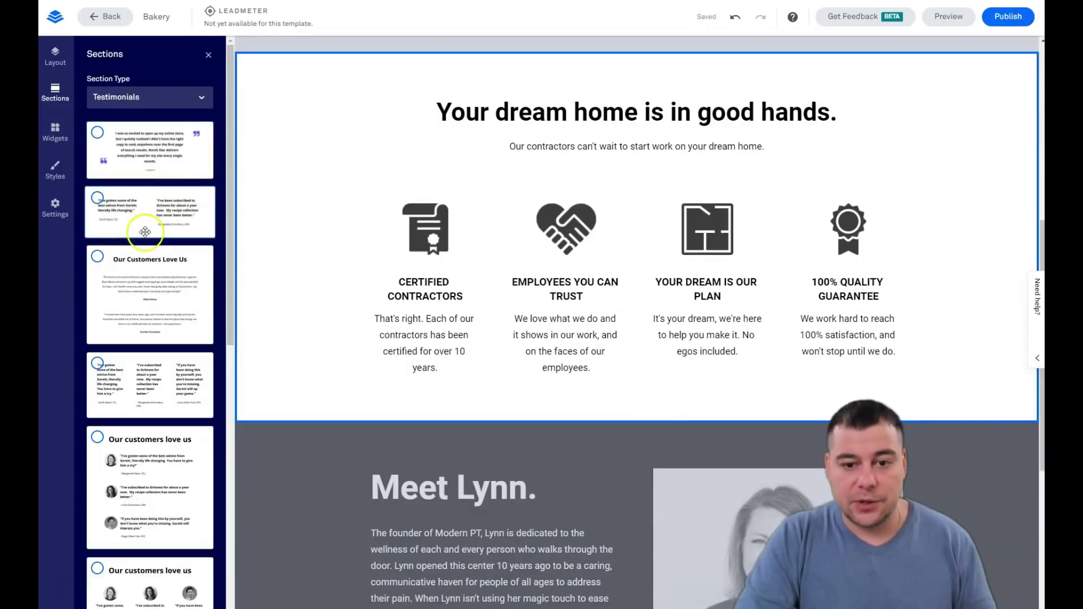
scroll(145, 243, down, 5)
click(97, 200)
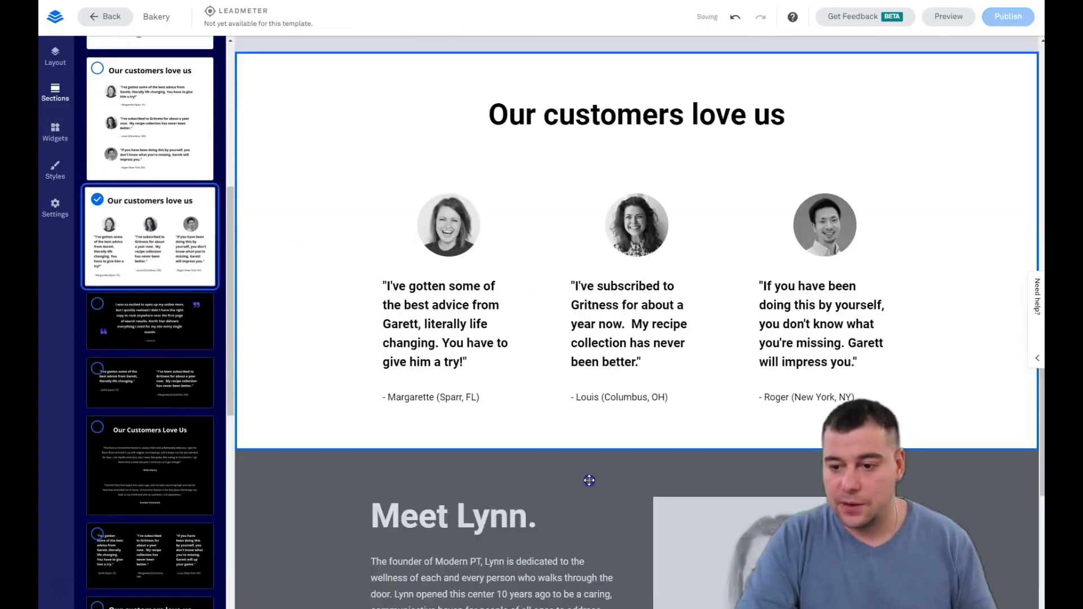
Move the About section up in the page layout so it sits directly below the Header.
click(56, 57)
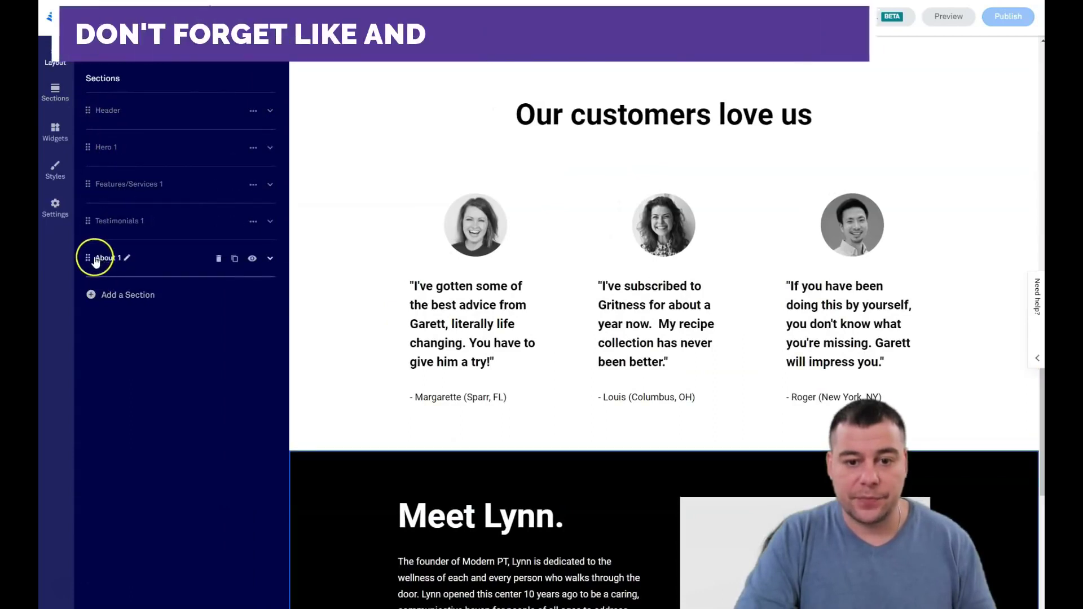
click(99, 152)
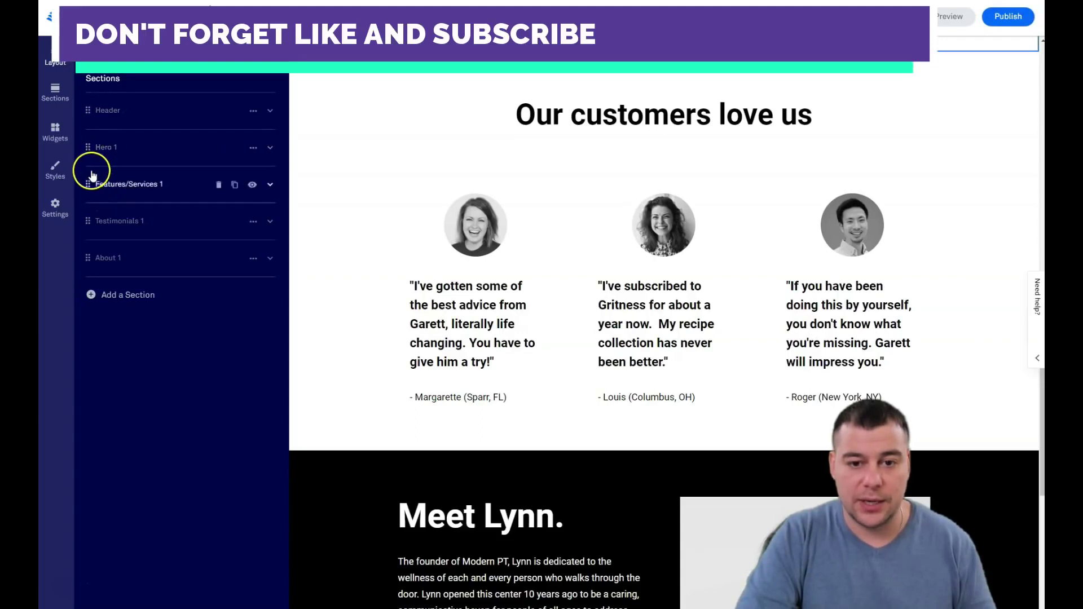
drag(89, 258, 93, 145)
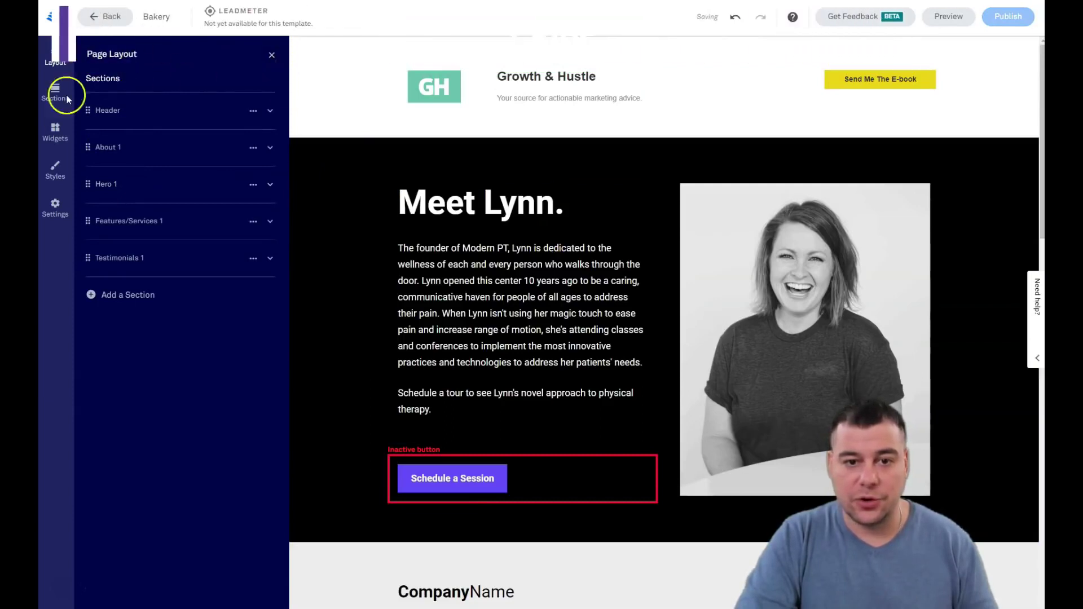
click(271, 55)
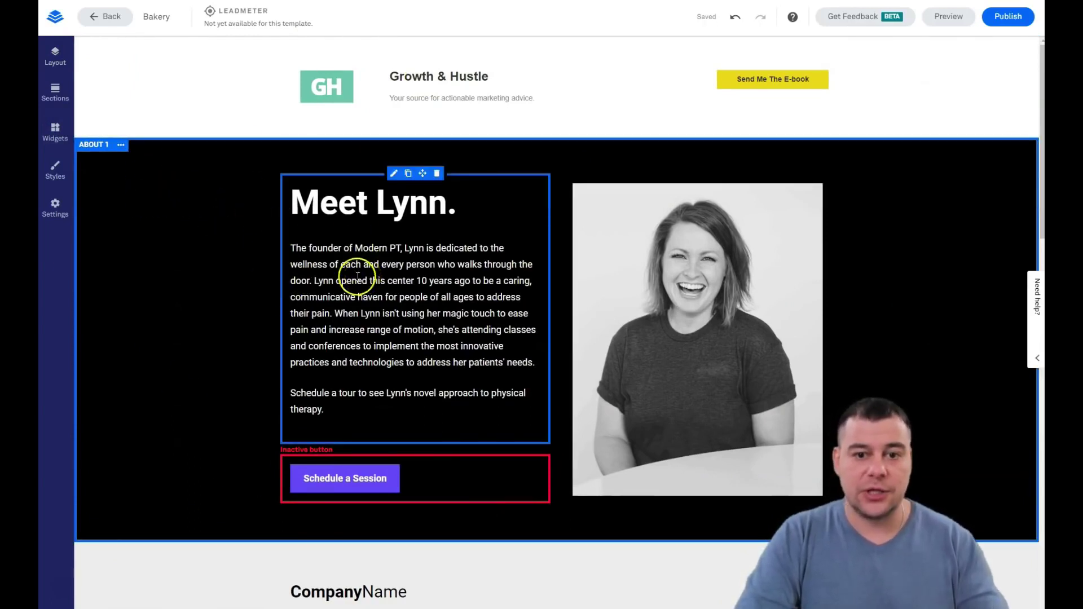
Add a Video widget between the "Meet Lynn." text and the "Schedule a Session" button in the About section.
click(56, 133)
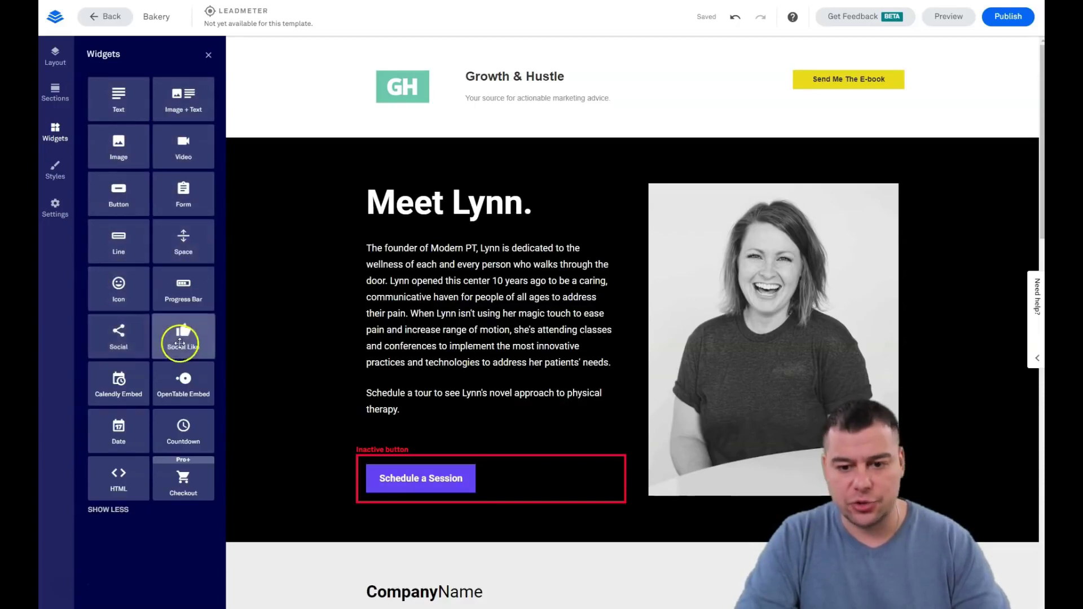
click(110, 511)
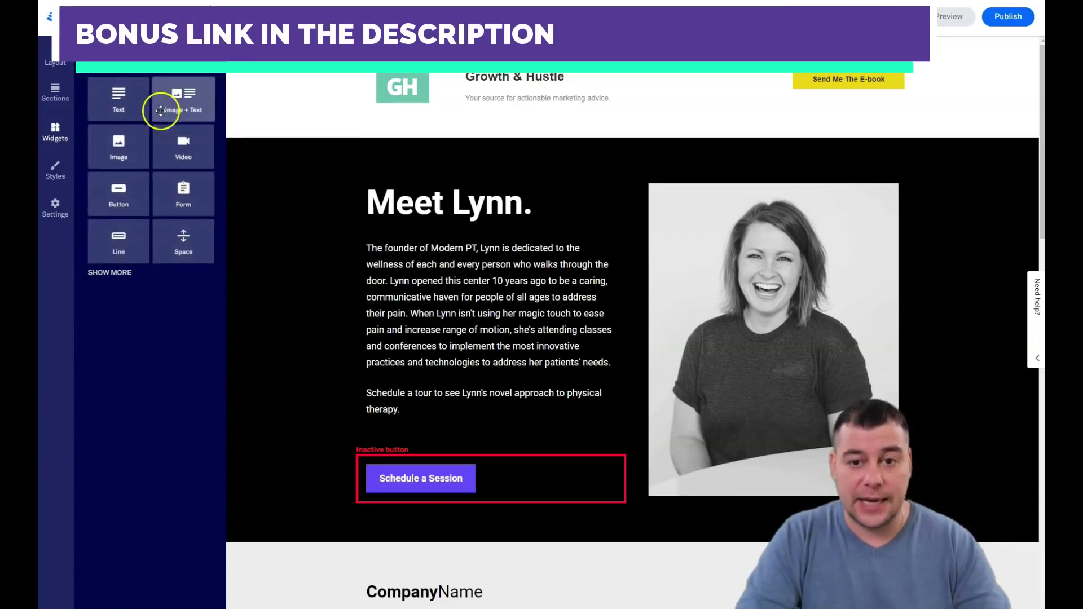
drag(175, 148, 508, 481)
scroll(561, 353, down, 5)
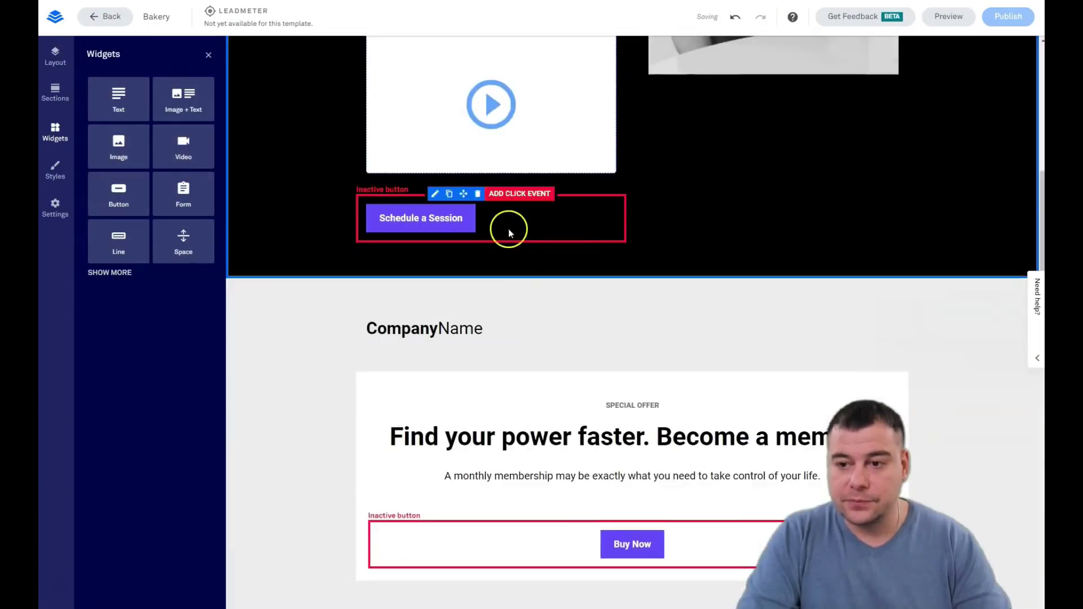
scroll(466, 164, up, 3)
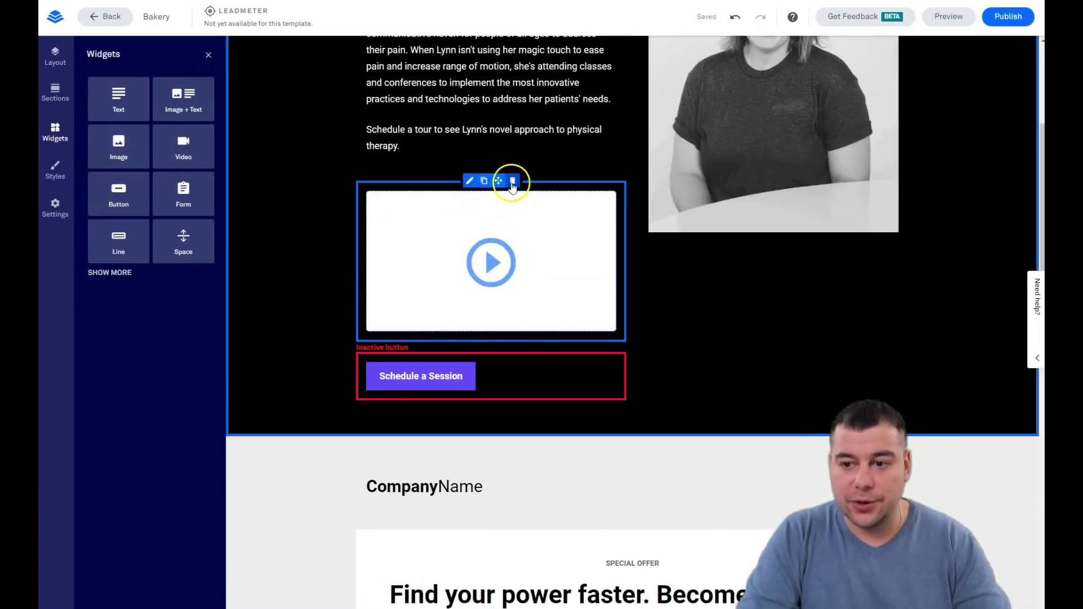
click(469, 181)
click(555, 355)
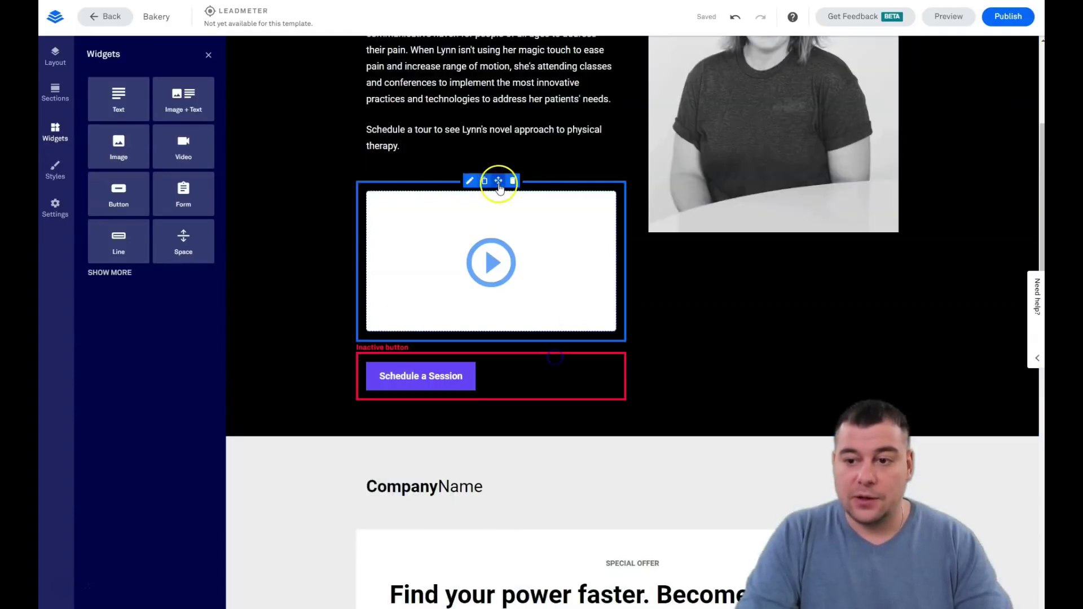
Delete the Video widget from the About section and close the widget list.
click(511, 181)
click(538, 240)
scroll(539, 240, up, 5)
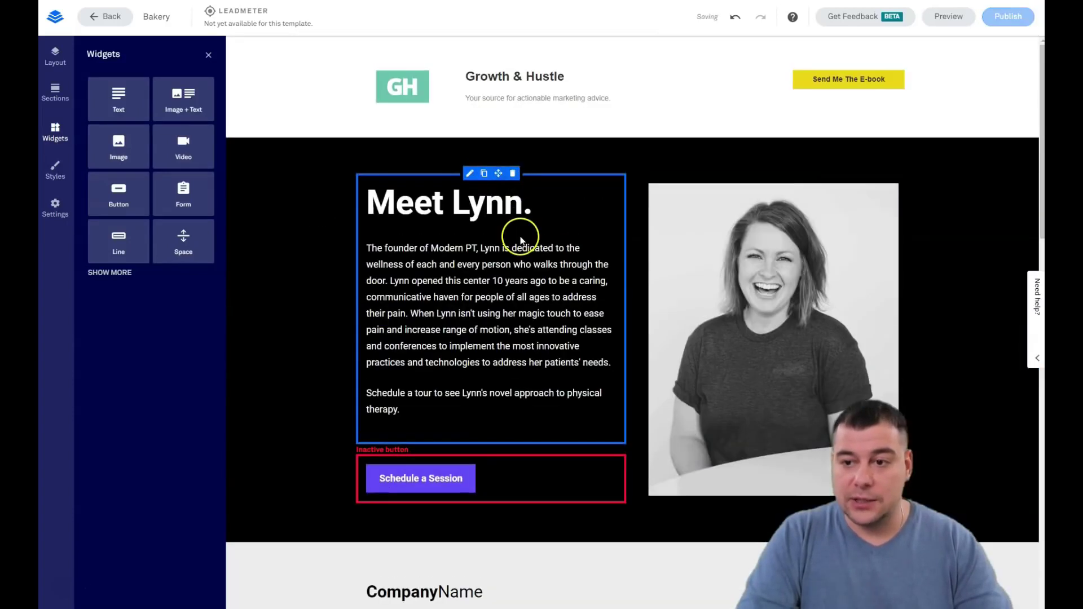
click(208, 54)
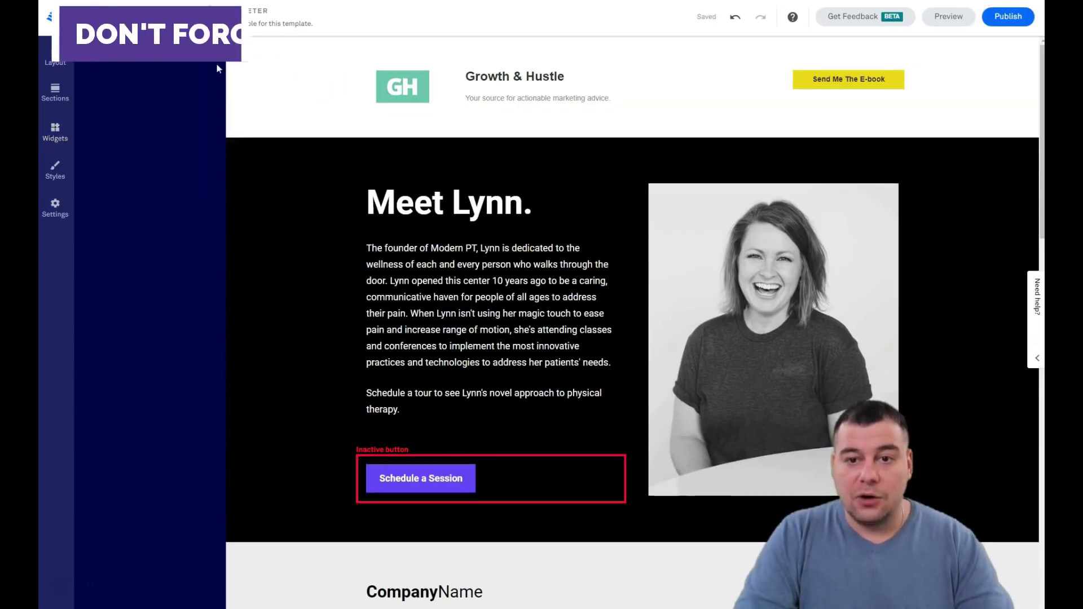
Look through the page sections and review the Header section's background and padding settings.
scroll(208, 236, down, 15)
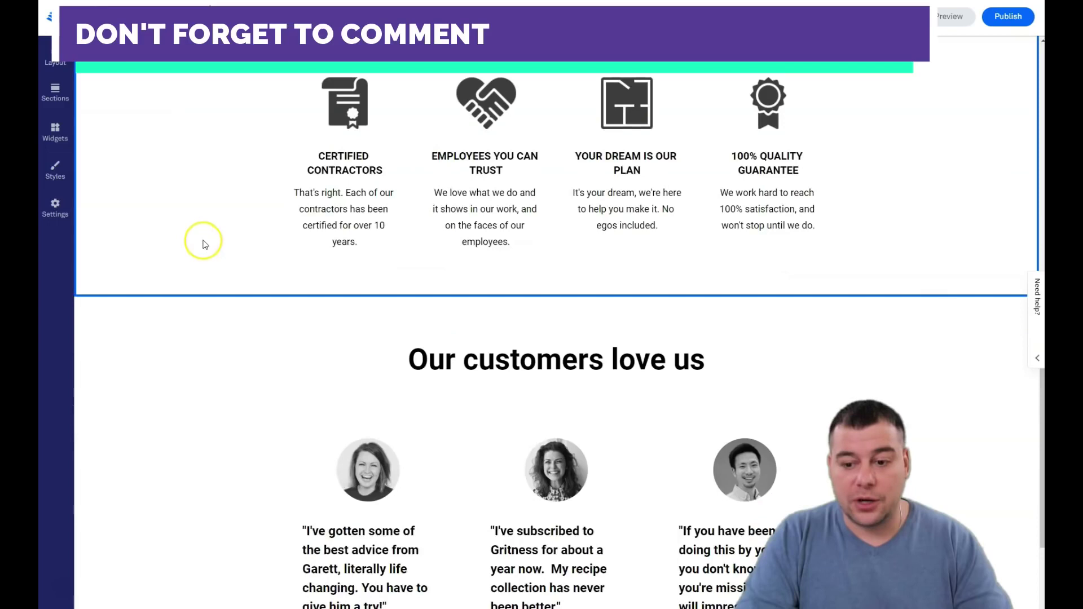
scroll(205, 243, down, 4)
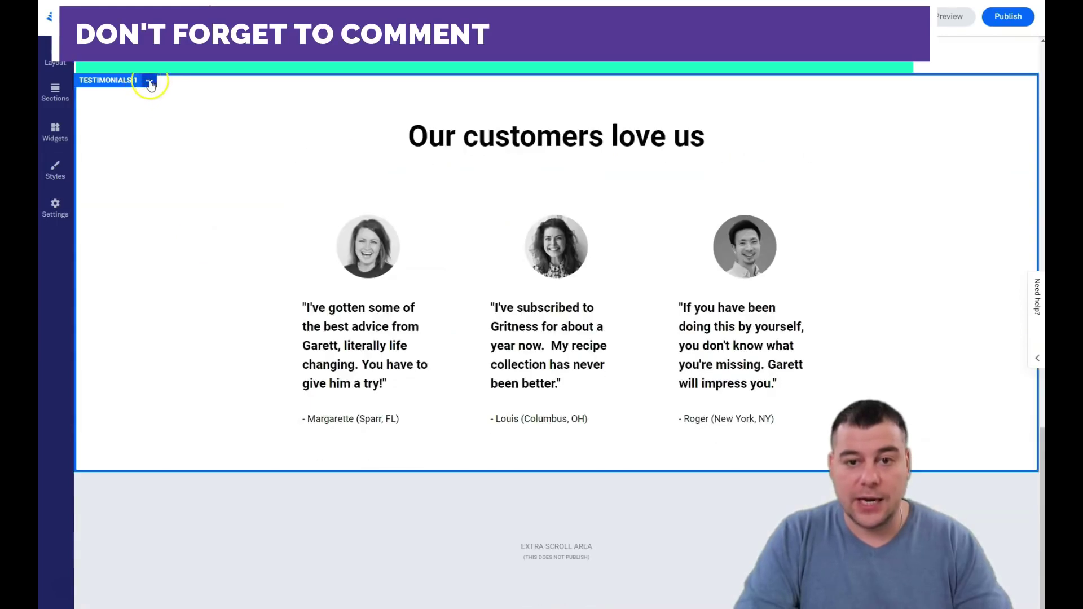
scroll(159, 124, up, 18)
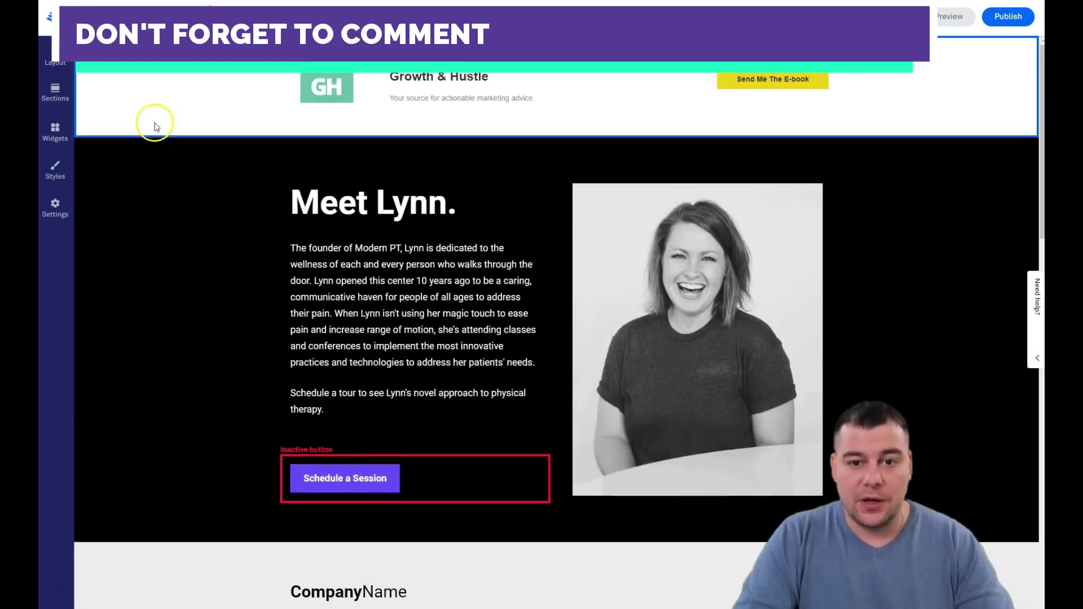
click(119, 43)
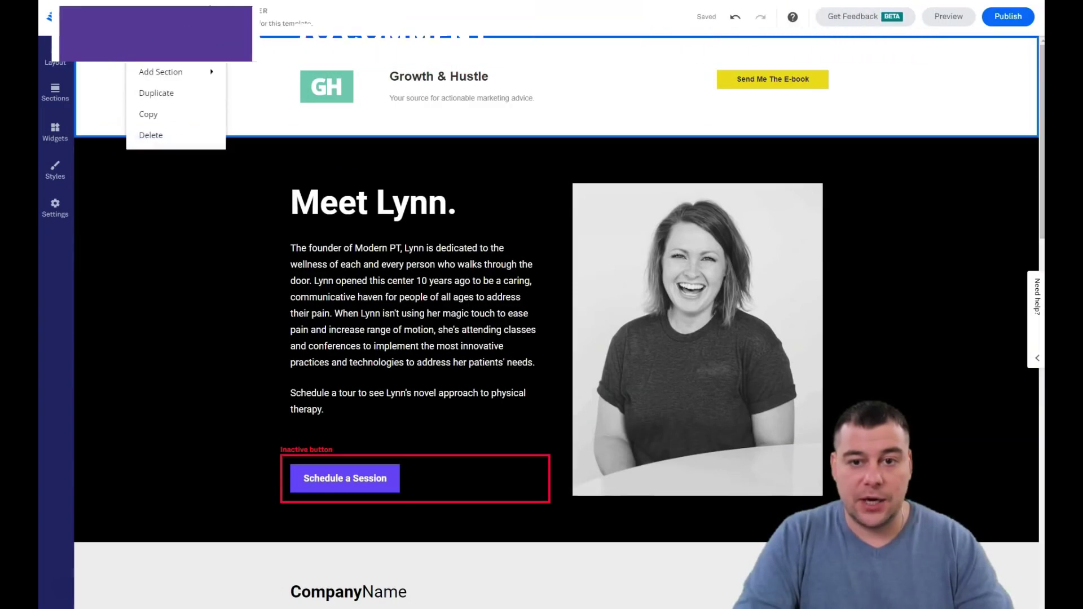
mouse_move(204, 75)
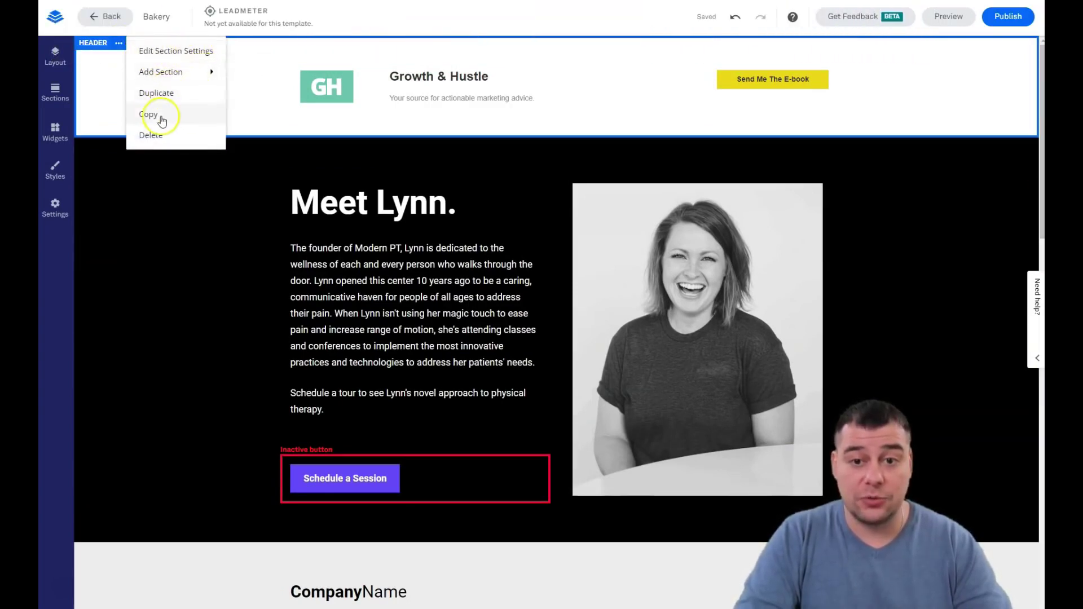
click(160, 53)
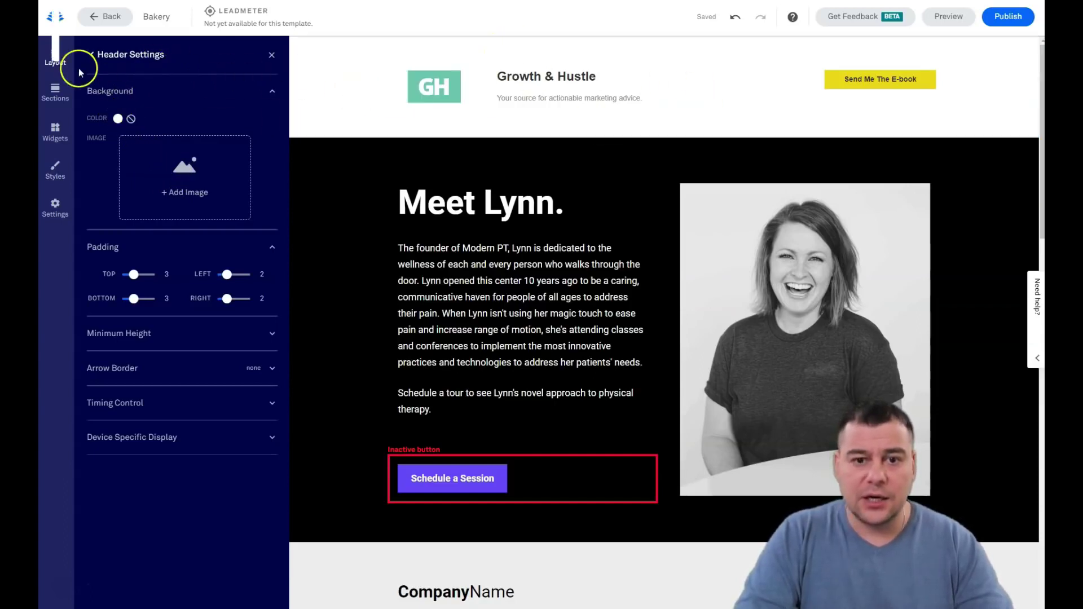
click(271, 54)
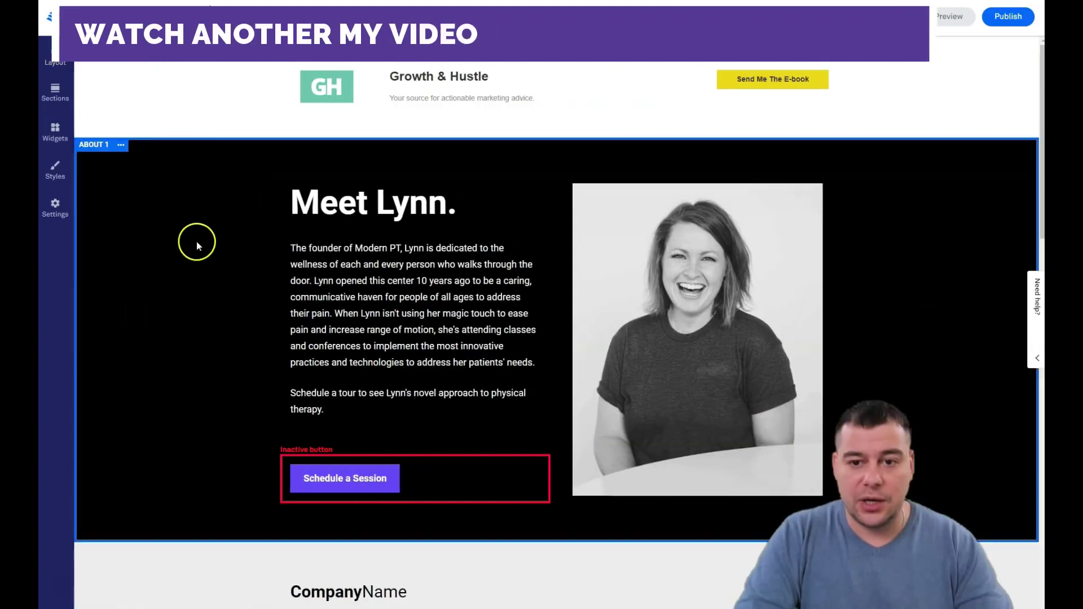
Open the About section's settings and bring up the background image chooser.
click(120, 146)
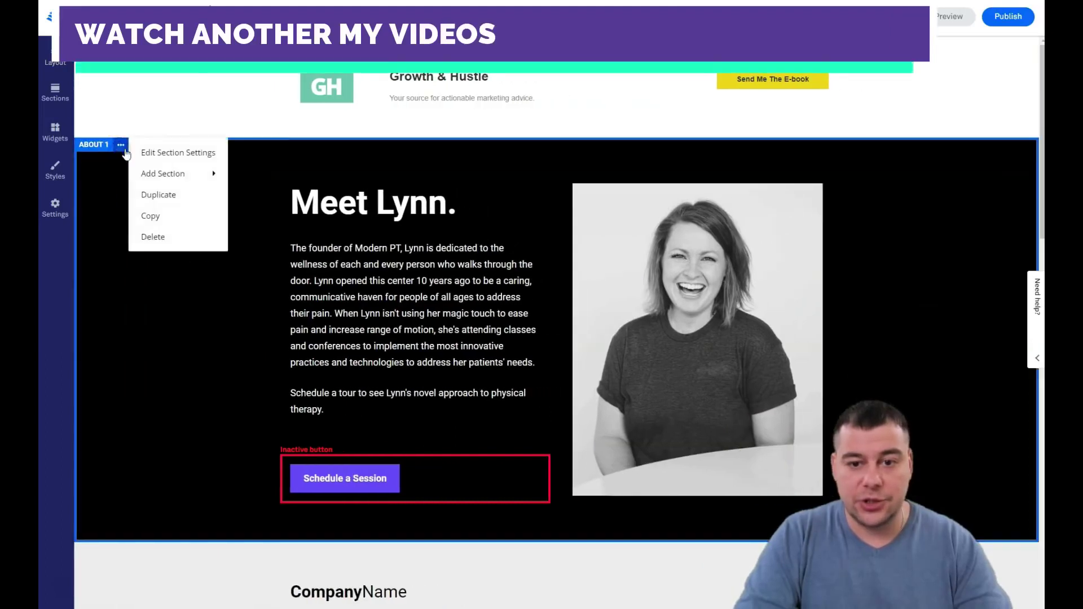
click(180, 153)
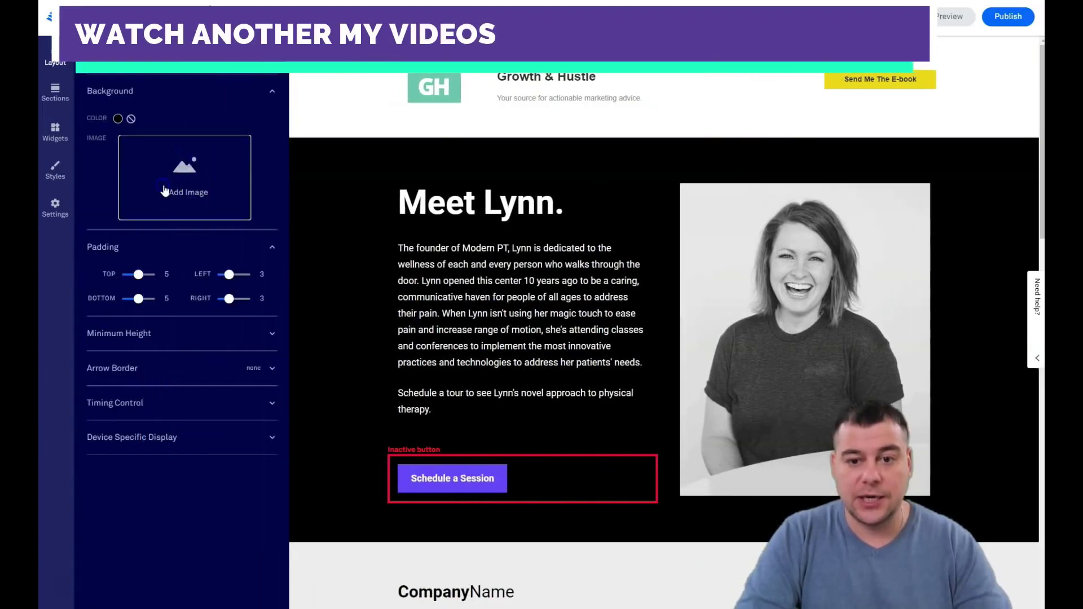
click(198, 180)
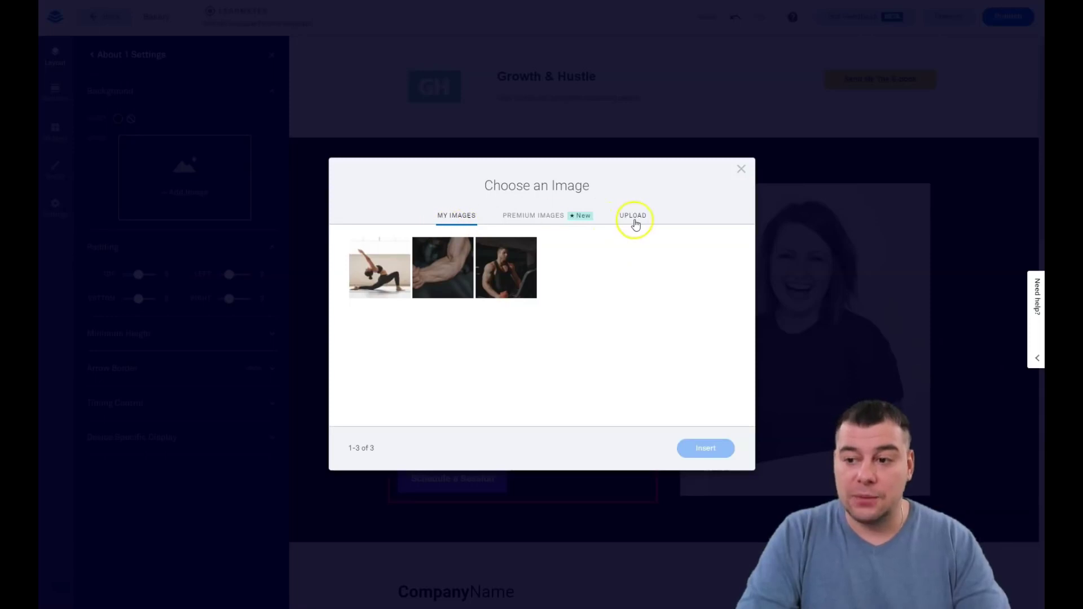
Browse the premium Shutterstock images for a possible About section background.
click(519, 219)
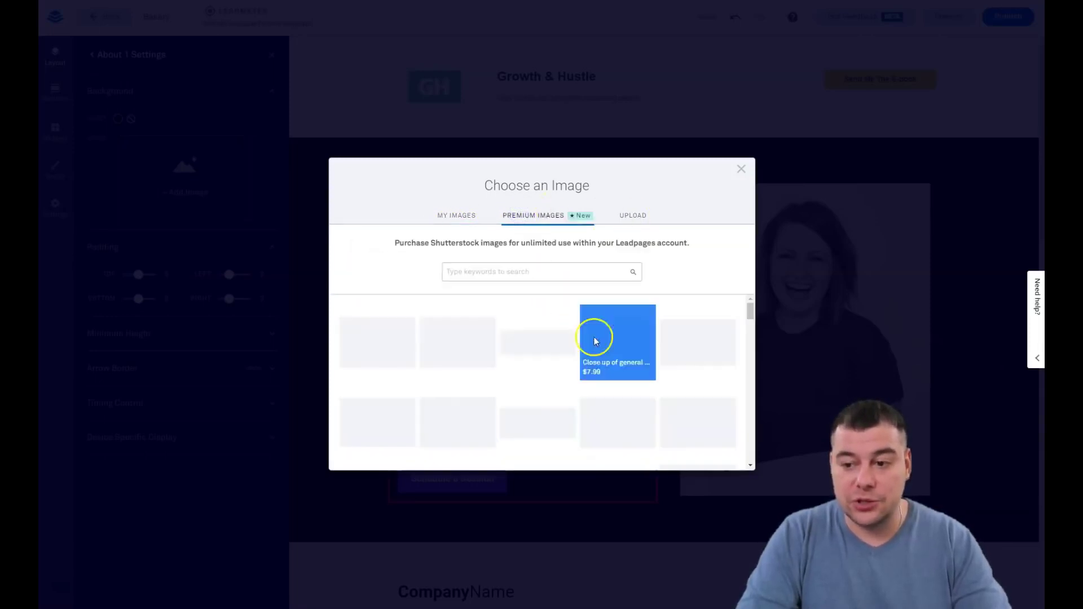
scroll(614, 350, down, 5)
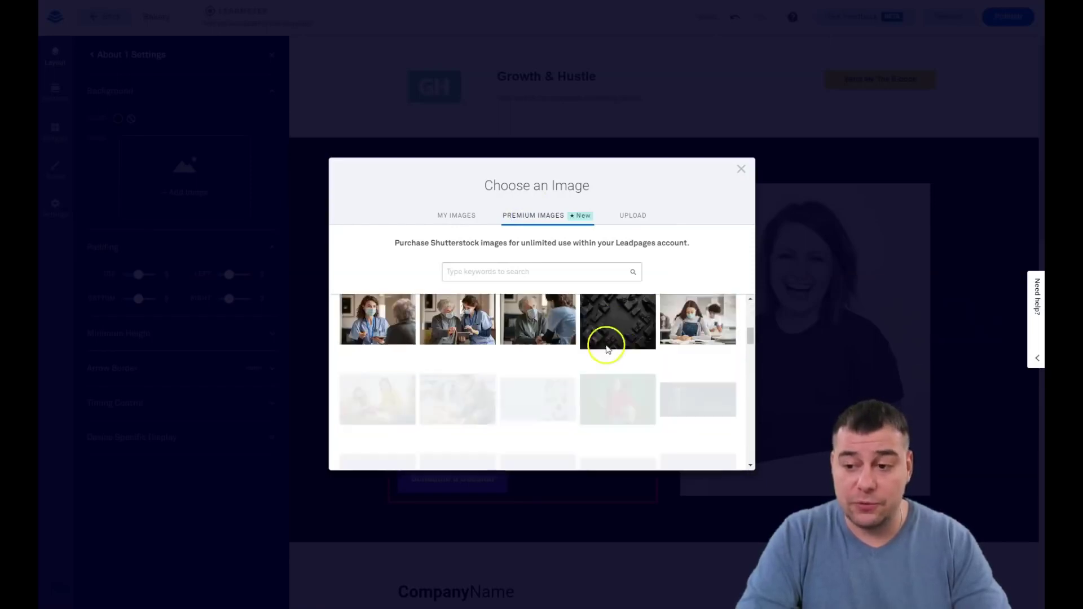
scroll(569, 347, down, 3)
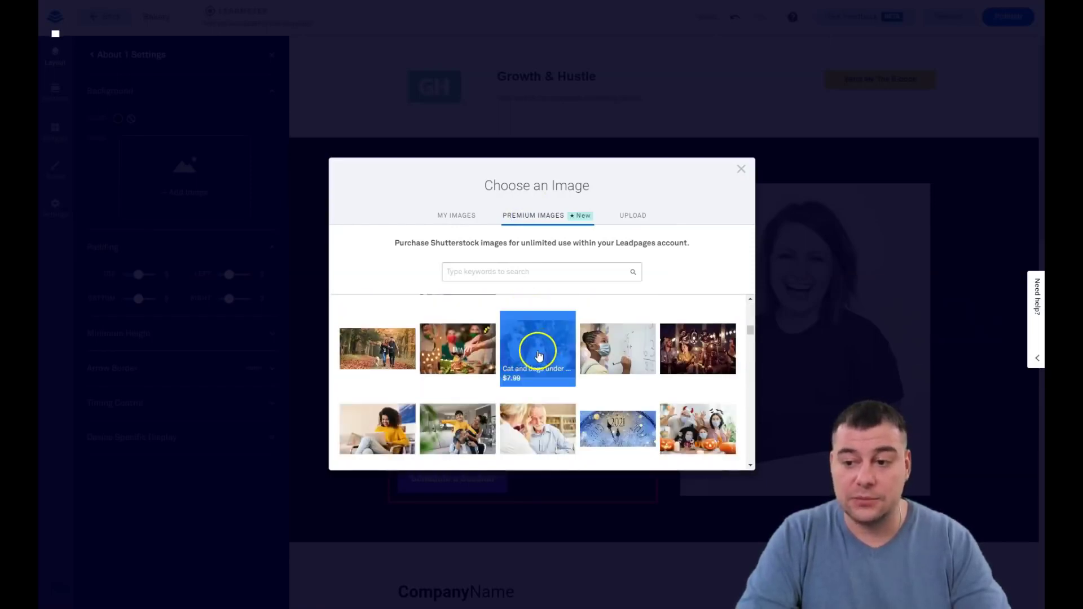
scroll(537, 353, down, 5)
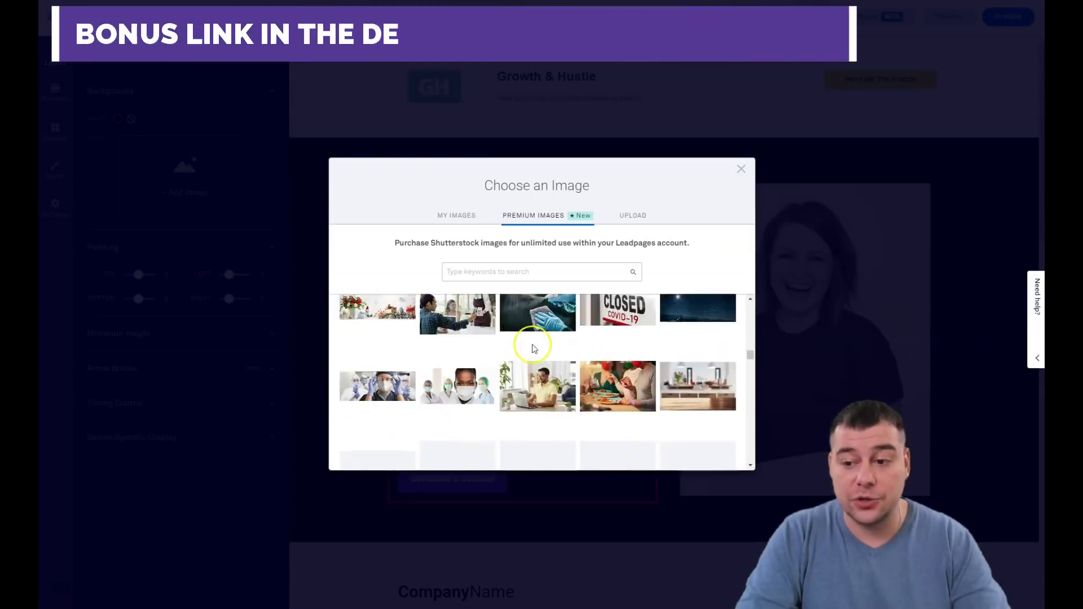
scroll(534, 349, down, 4)
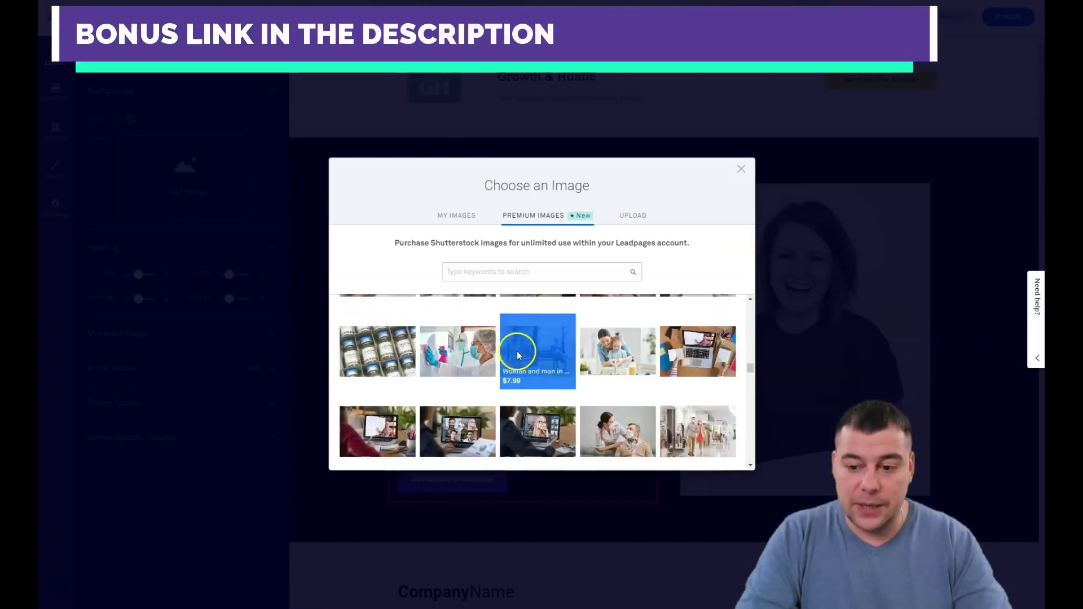
scroll(525, 352, down, 3)
scroll(560, 362, down, 4)
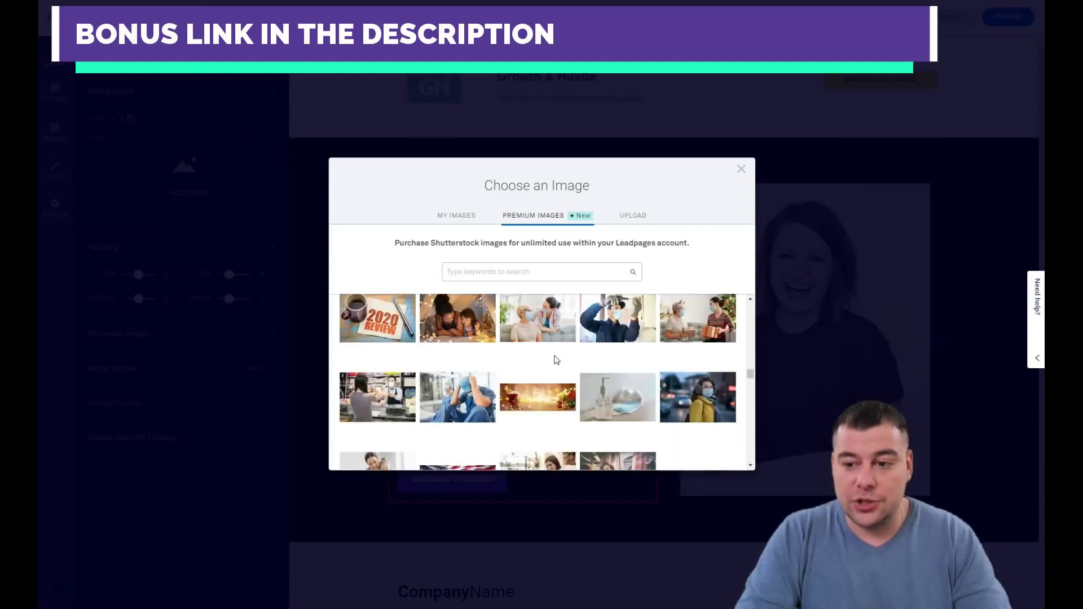
scroll(559, 332, down, 1)
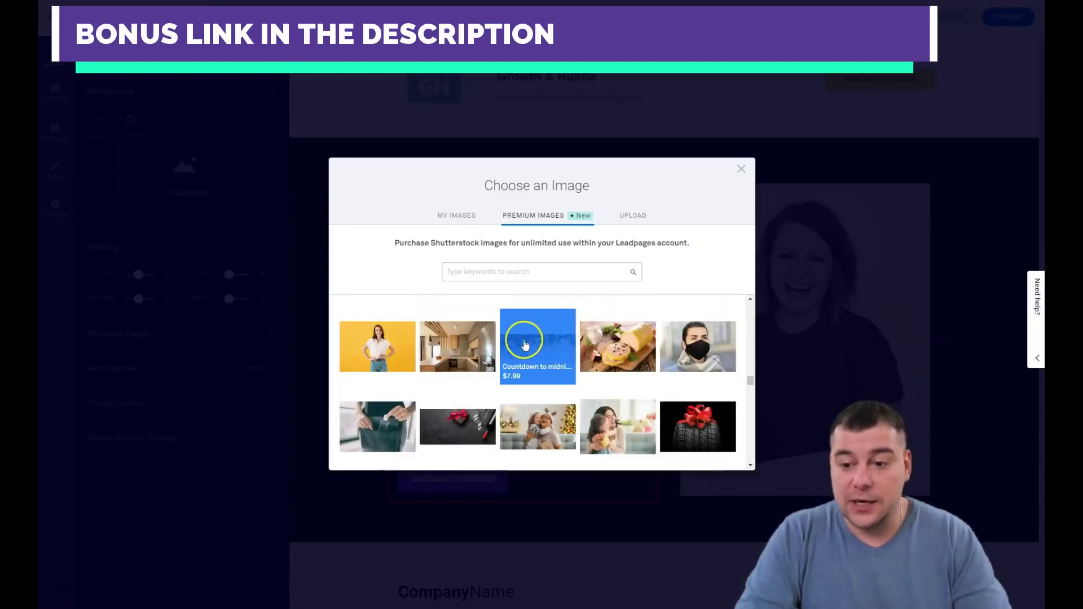
scroll(561, 333, down, 3)
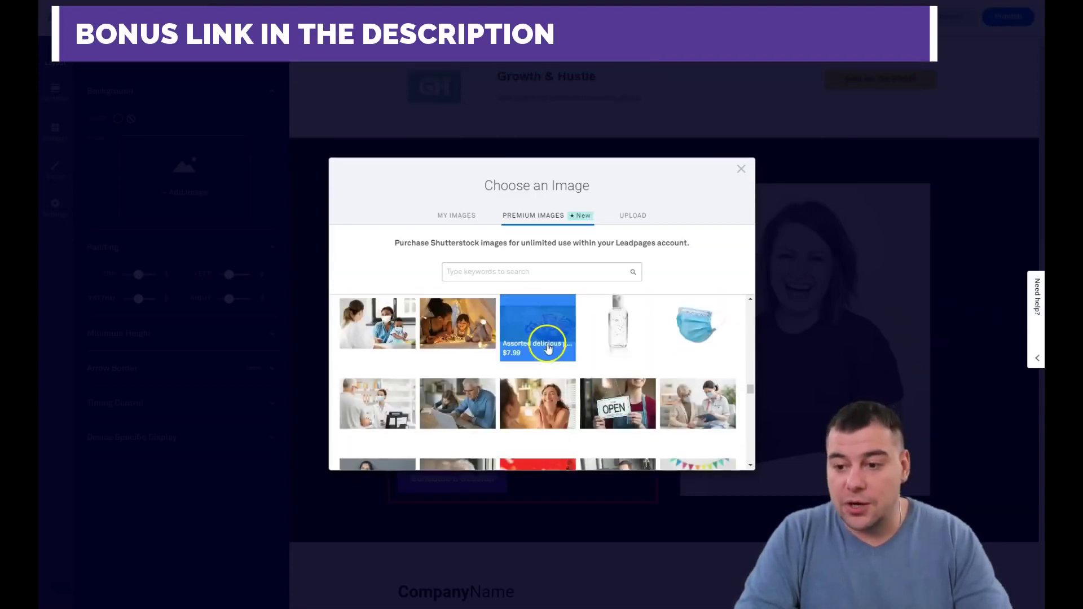
Upload Paleo-Chocolate-Cake-10.jpg and insert it as the About section's background image.
click(633, 215)
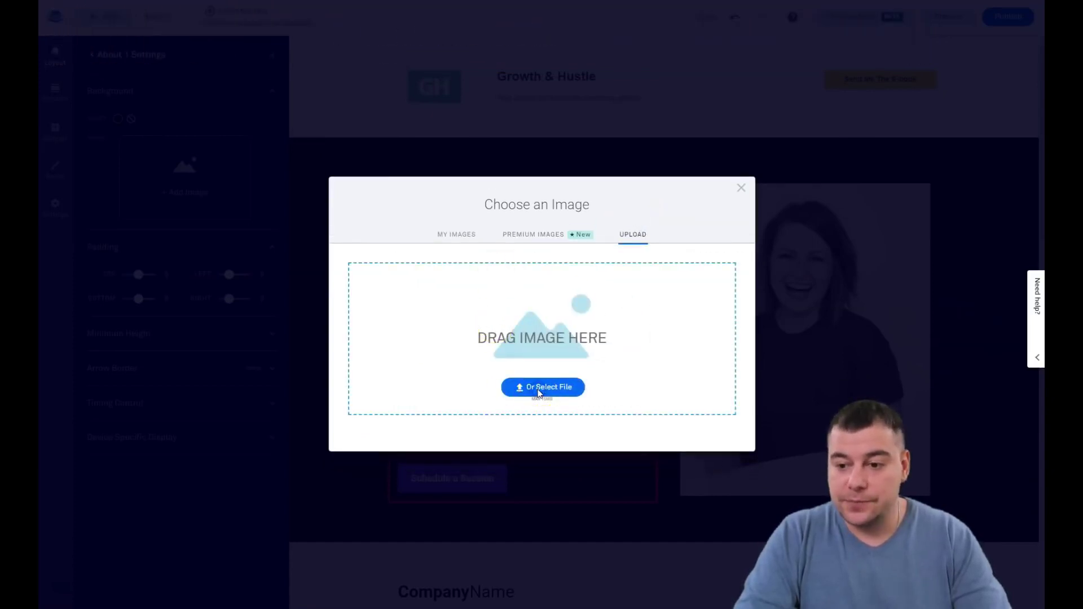
click(411, 278)
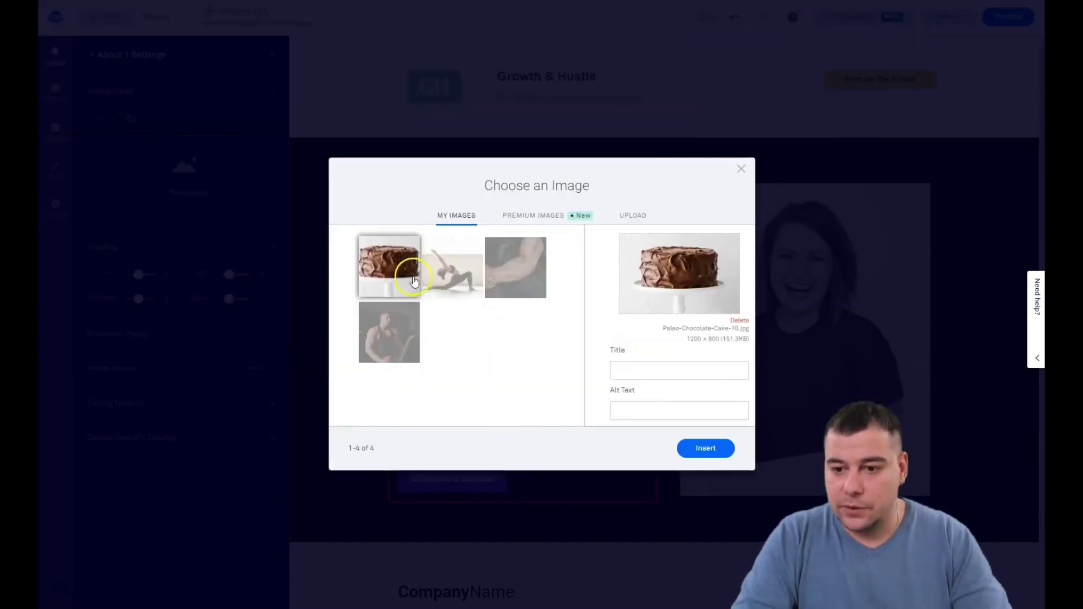
click(703, 449)
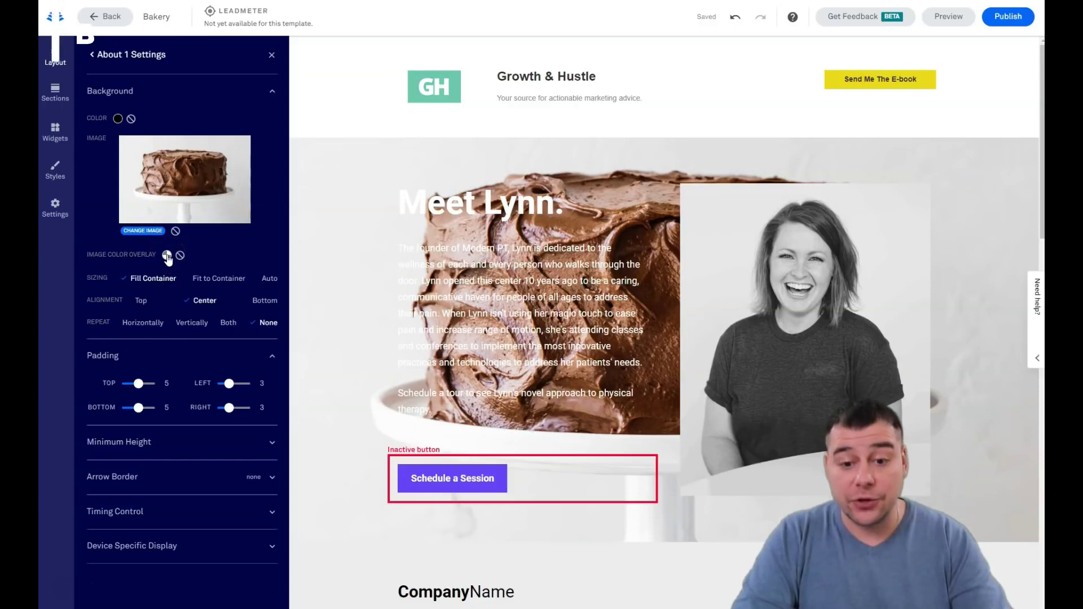
click(417, 360)
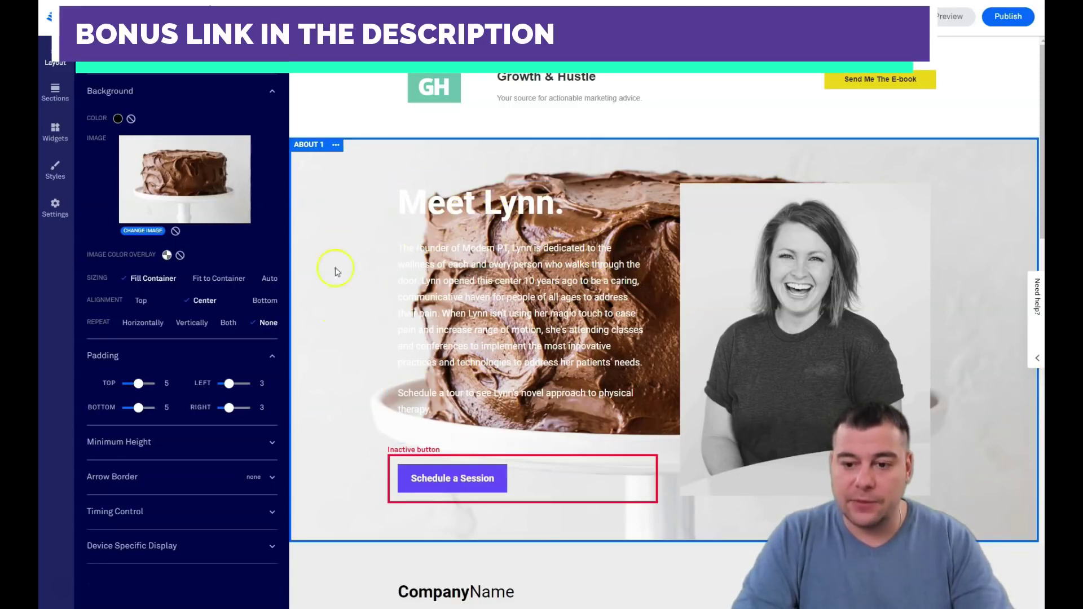
Add a black (000000) color overlay at 69% opacity to the About section's cake background image.
click(167, 255)
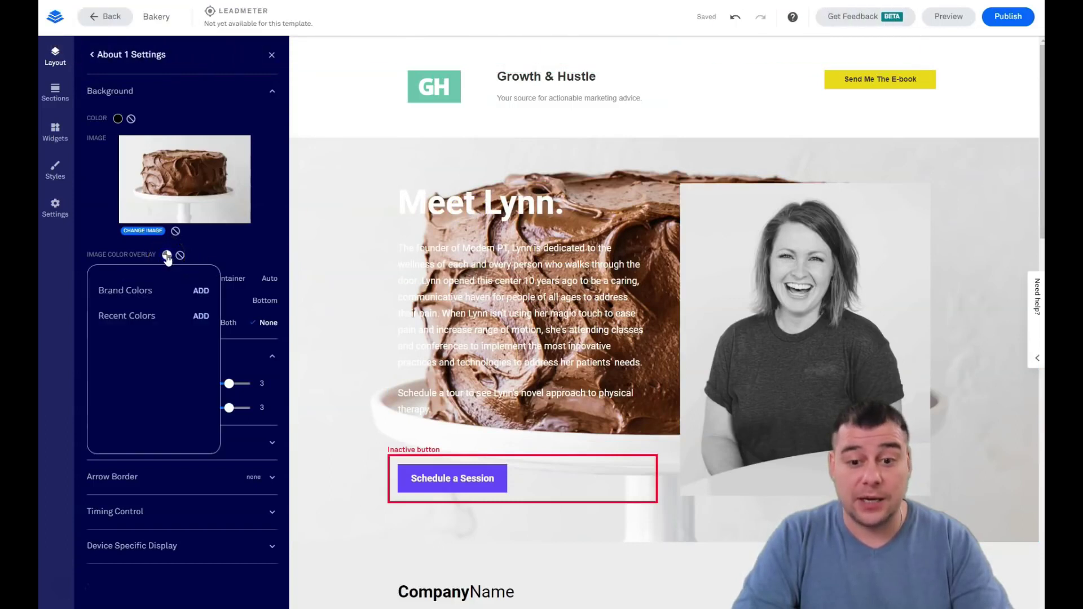
click(200, 317)
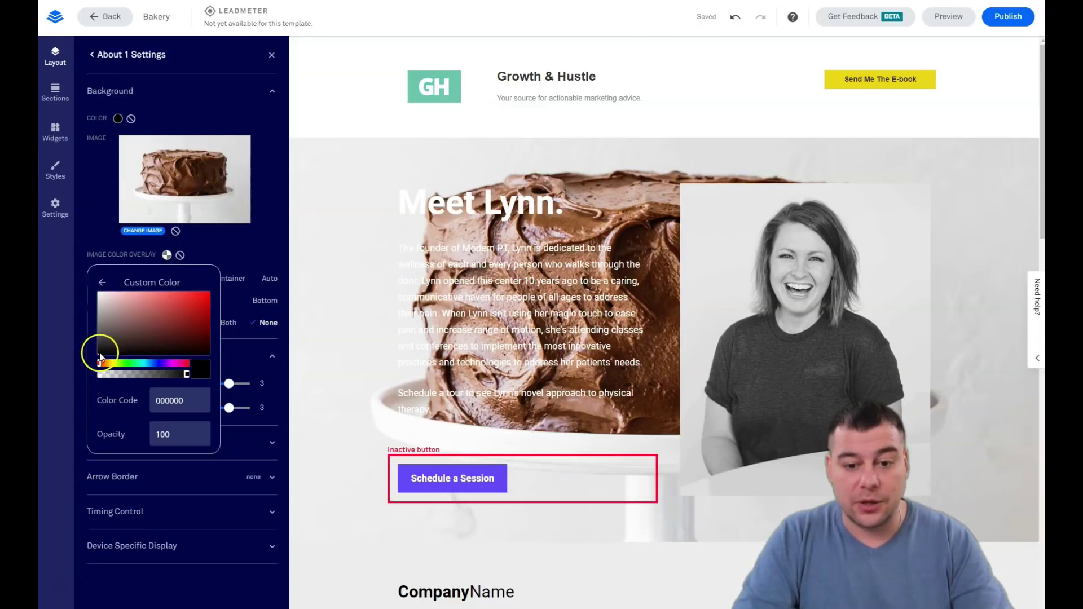
drag(187, 379, 163, 376)
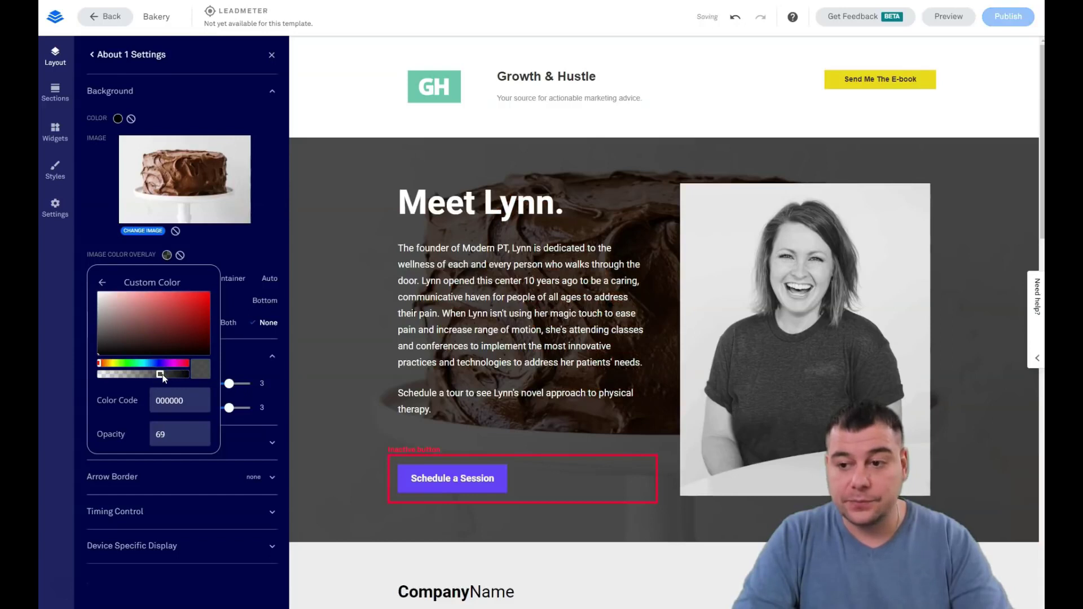
Try a yellow CECE3C overlay on the About section's background image, raising its opacity to 90%.
click(113, 363)
click(173, 305)
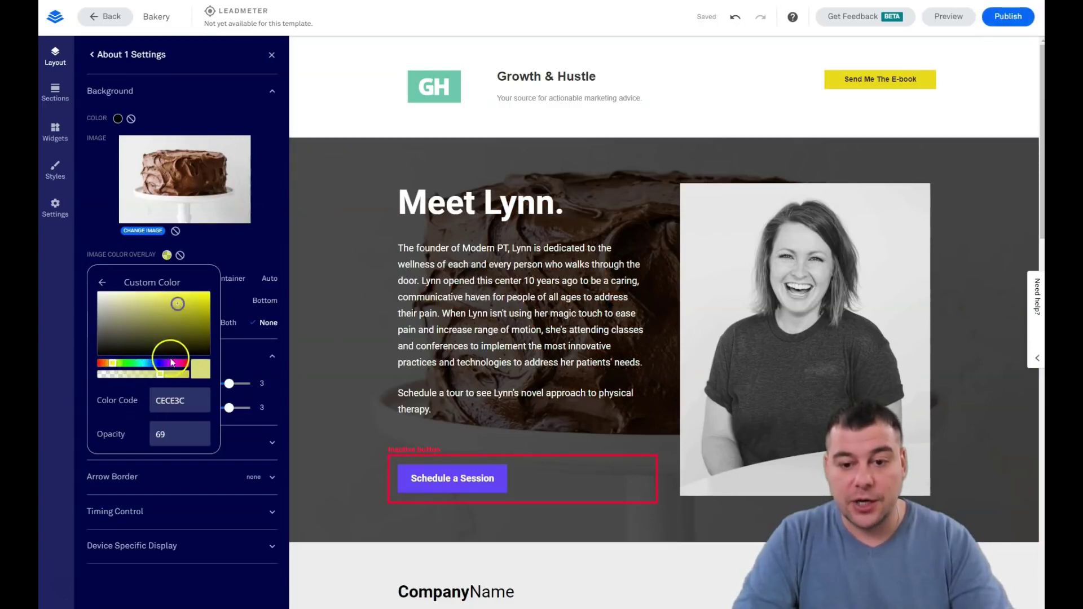
click(161, 375)
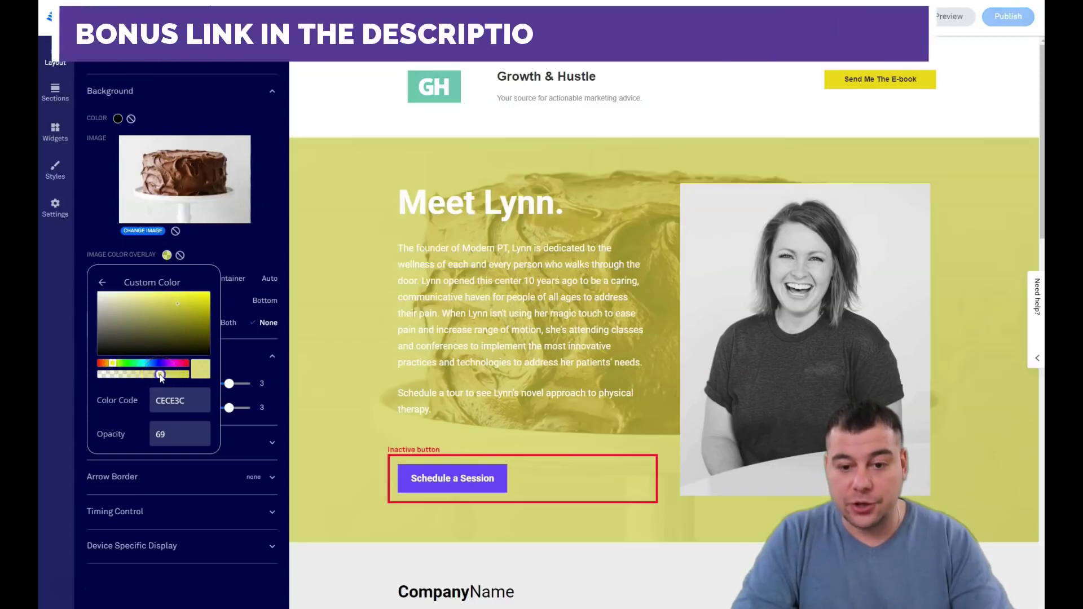
click(170, 375)
click(176, 377)
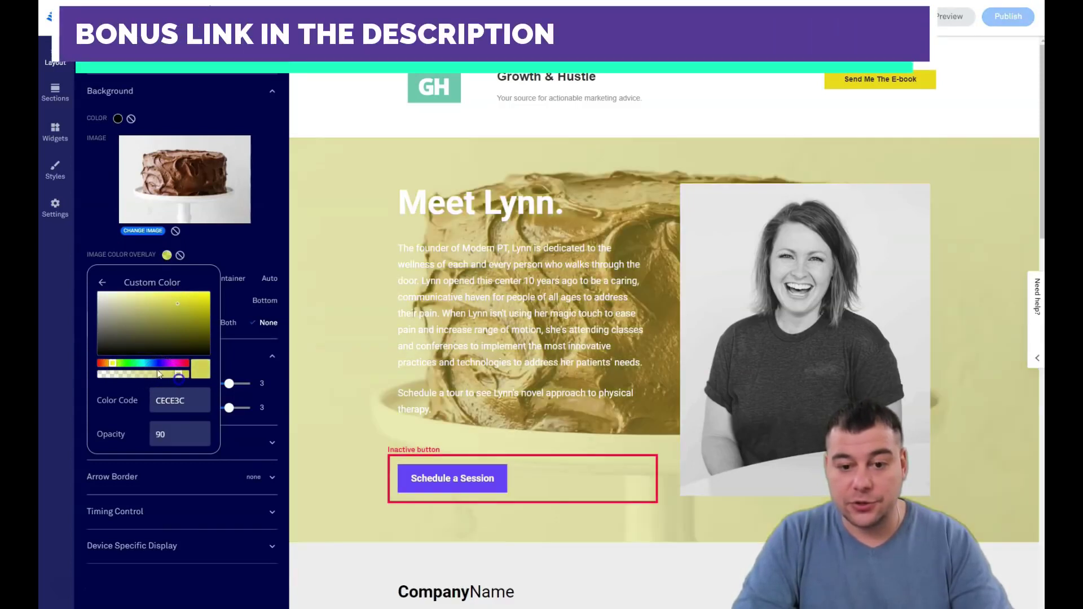
Set the About background image overlay to black (000000) at 52% opacity and close the section settings.
click(99, 354)
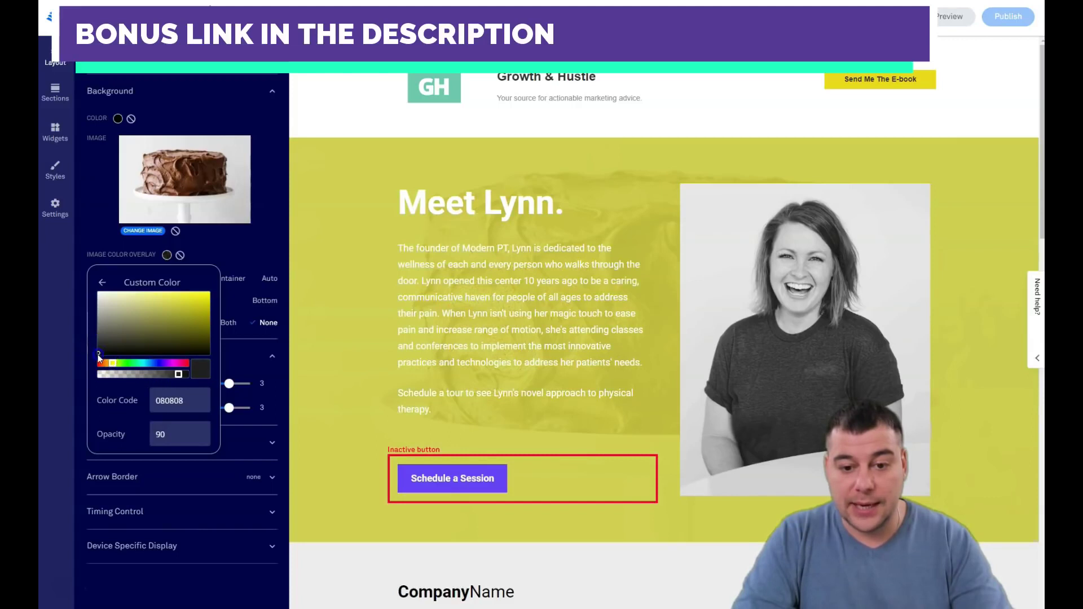
click(97, 354)
drag(176, 377, 146, 375)
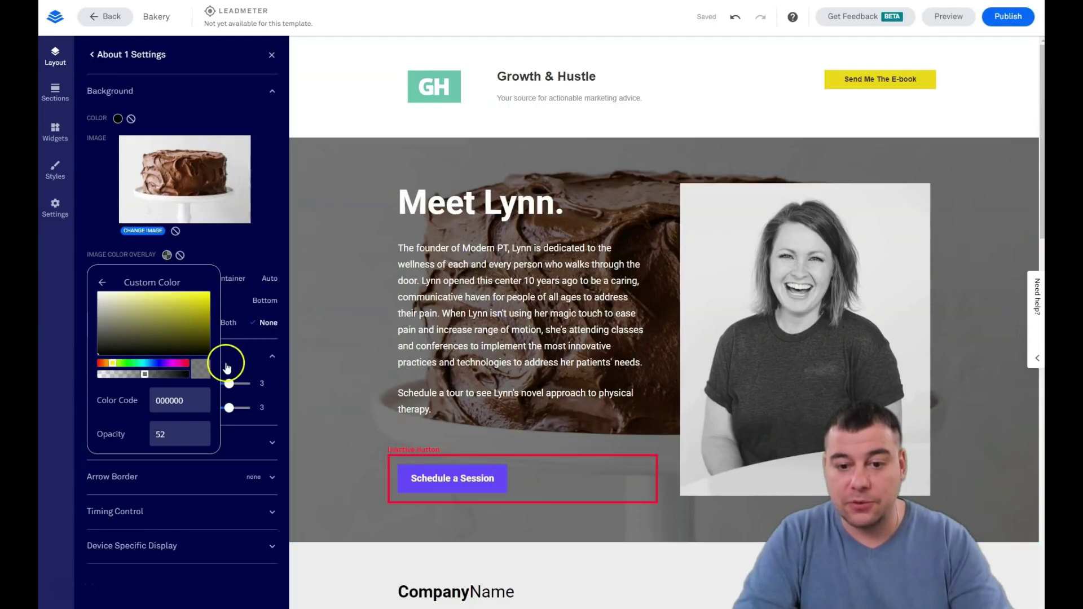
click(227, 248)
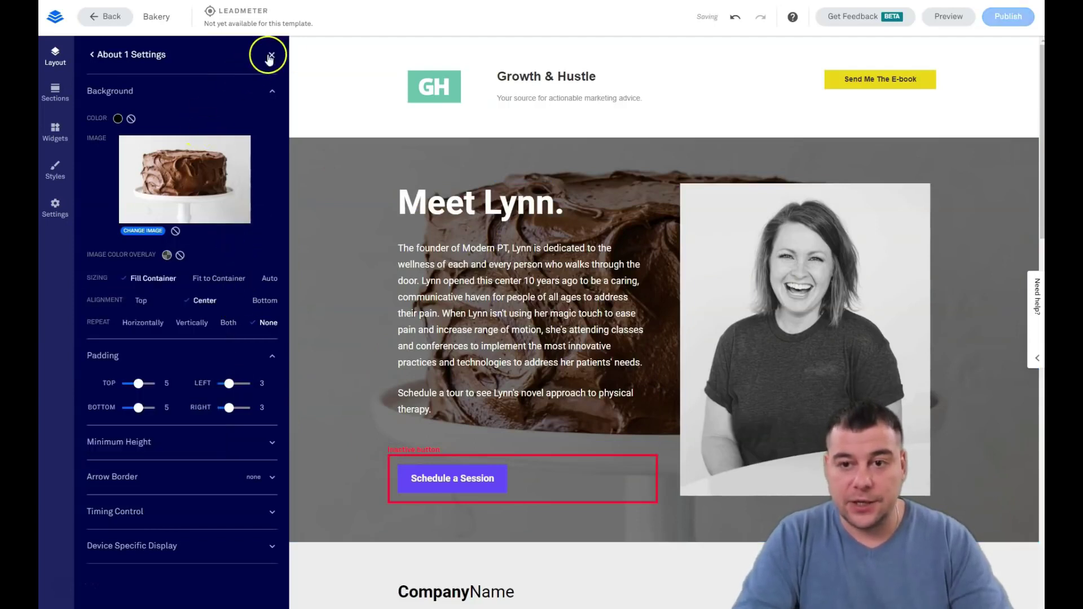
click(271, 54)
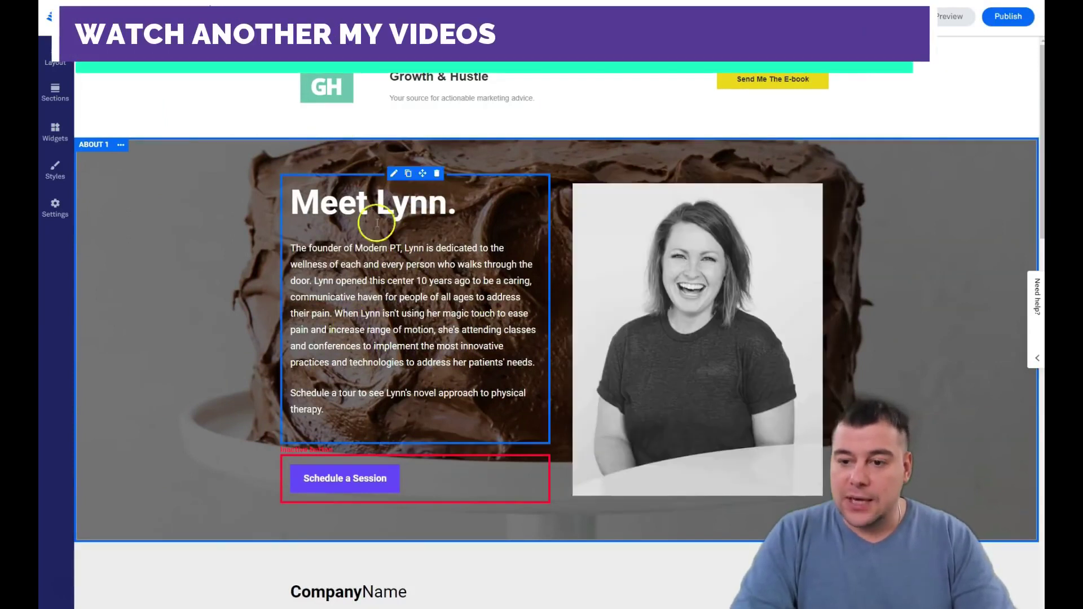
Format the long paragraph under the About heading with text size 4, spacing 5 and bold.
double_click(338, 212)
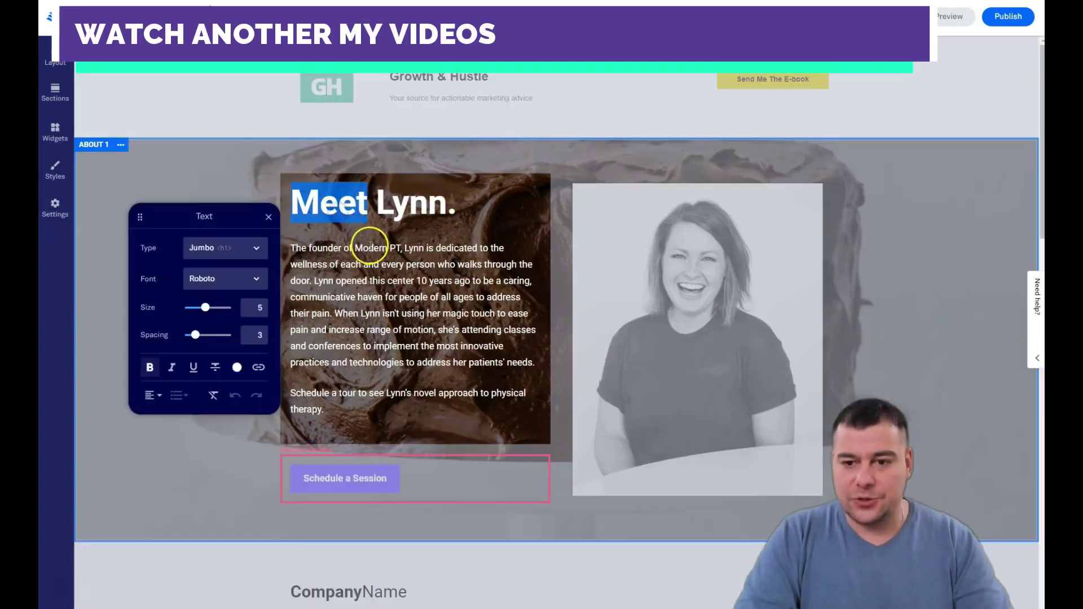
click(371, 272)
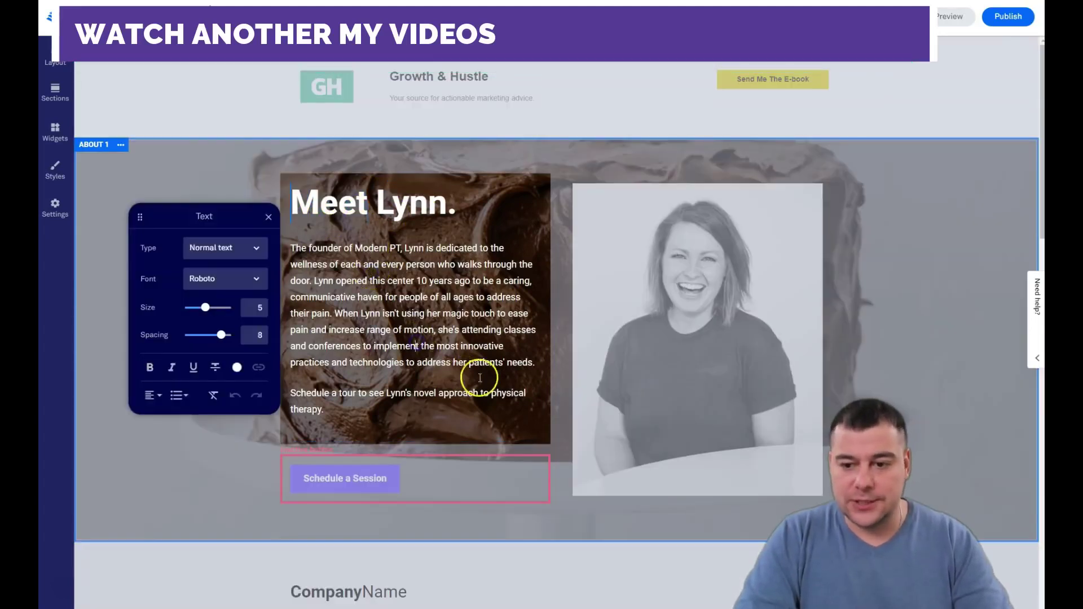
drag(535, 370, 290, 248)
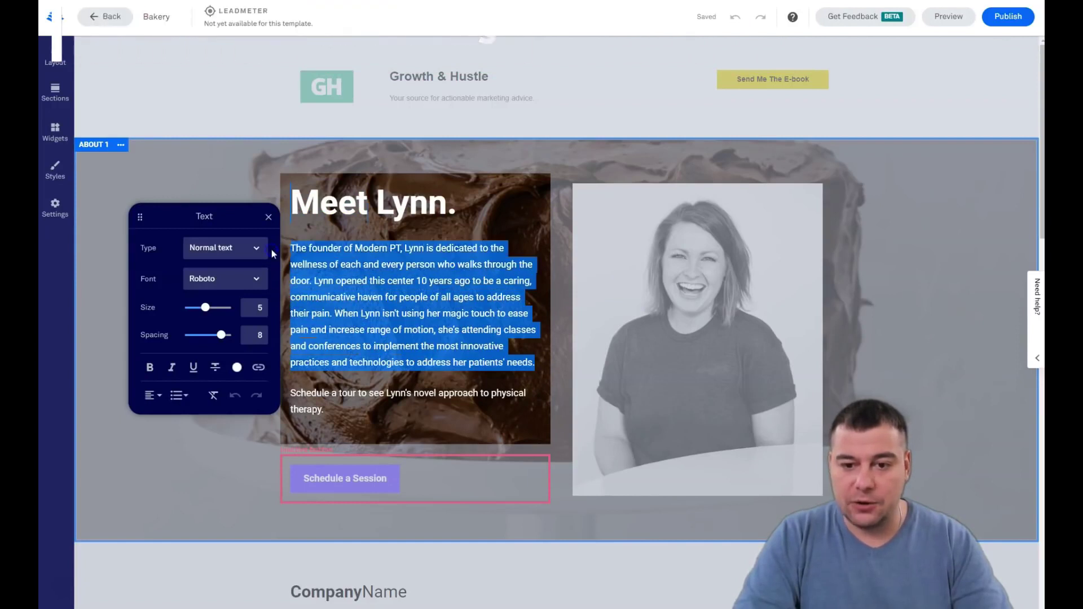
click(227, 288)
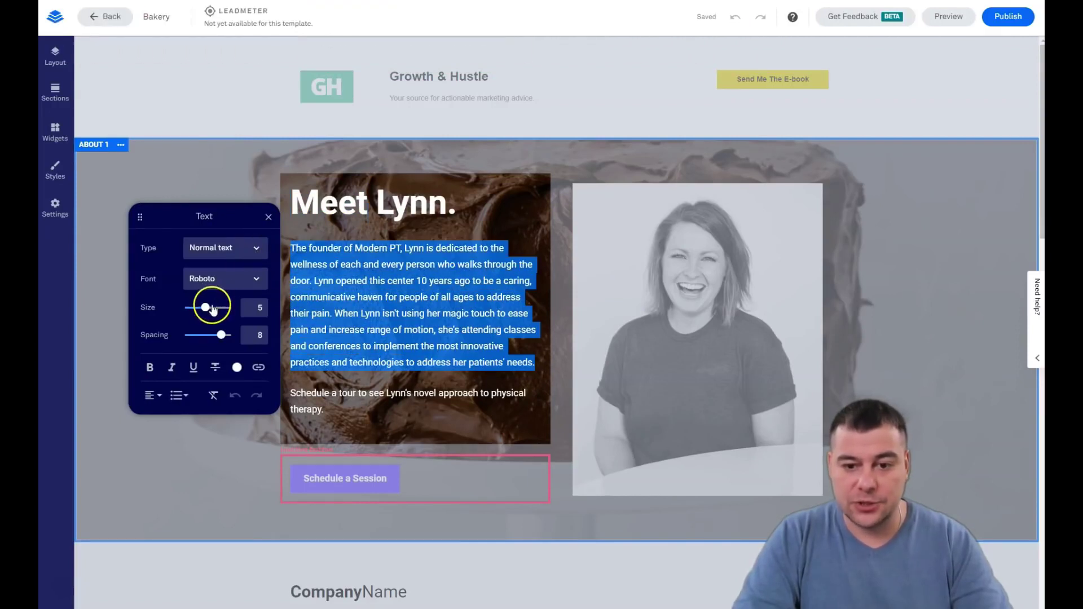
drag(210, 310, 205, 335)
click(221, 336)
click(150, 368)
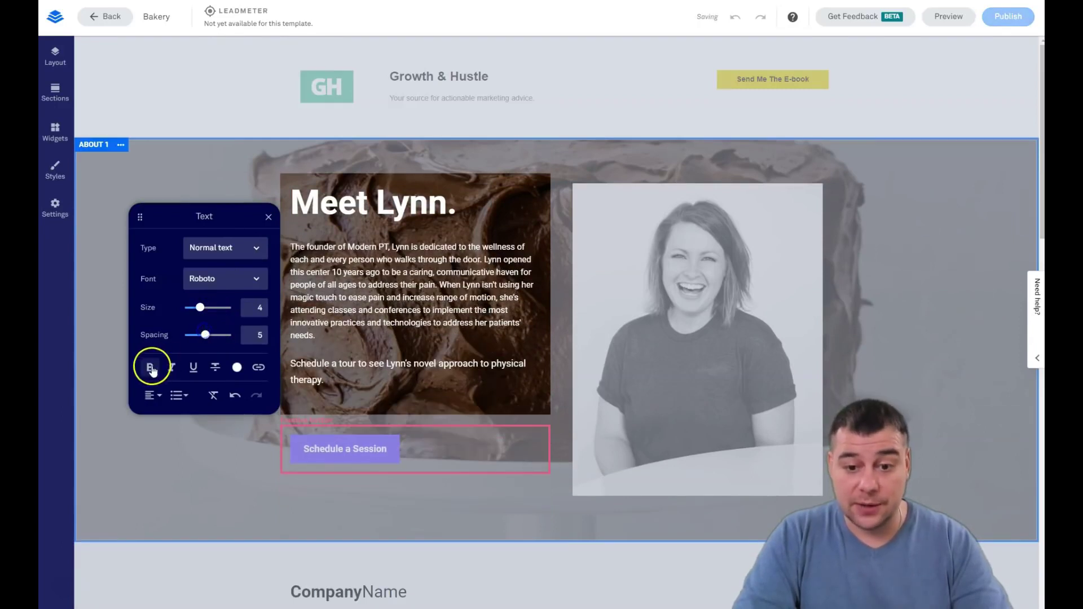
click(237, 370)
click(260, 275)
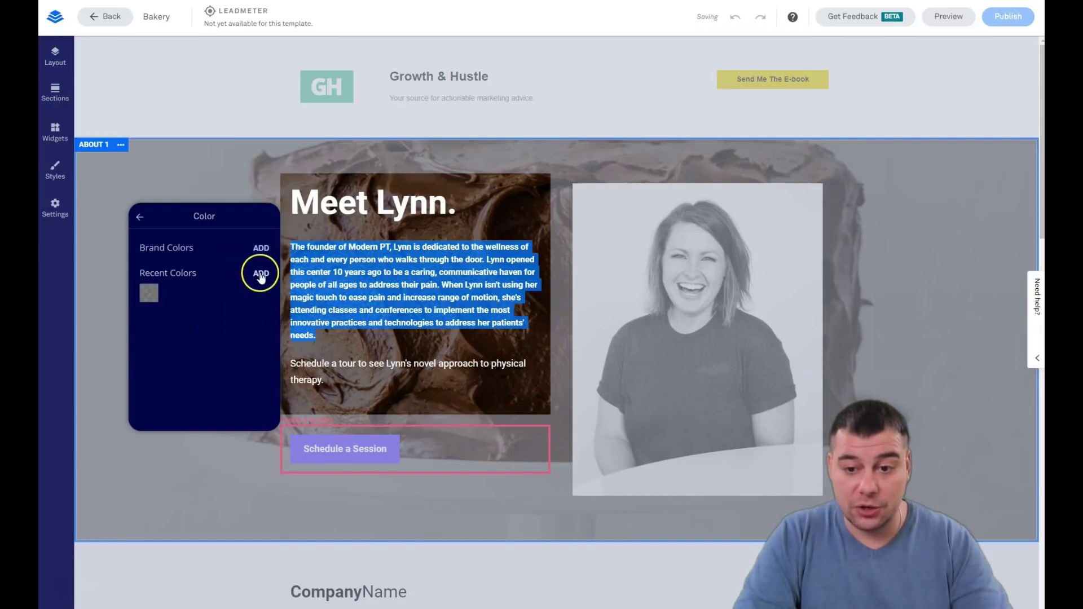
click(141, 218)
Try right alignment on the selected About paragraph and center-align it instead.
click(153, 396)
click(158, 398)
click(158, 398)
click(158, 399)
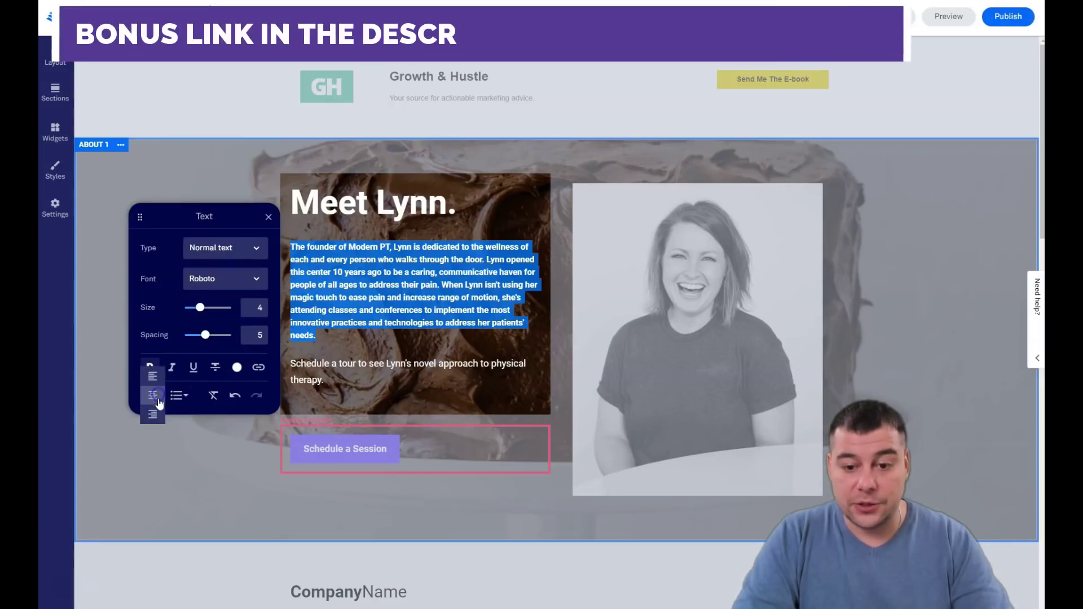
click(159, 396)
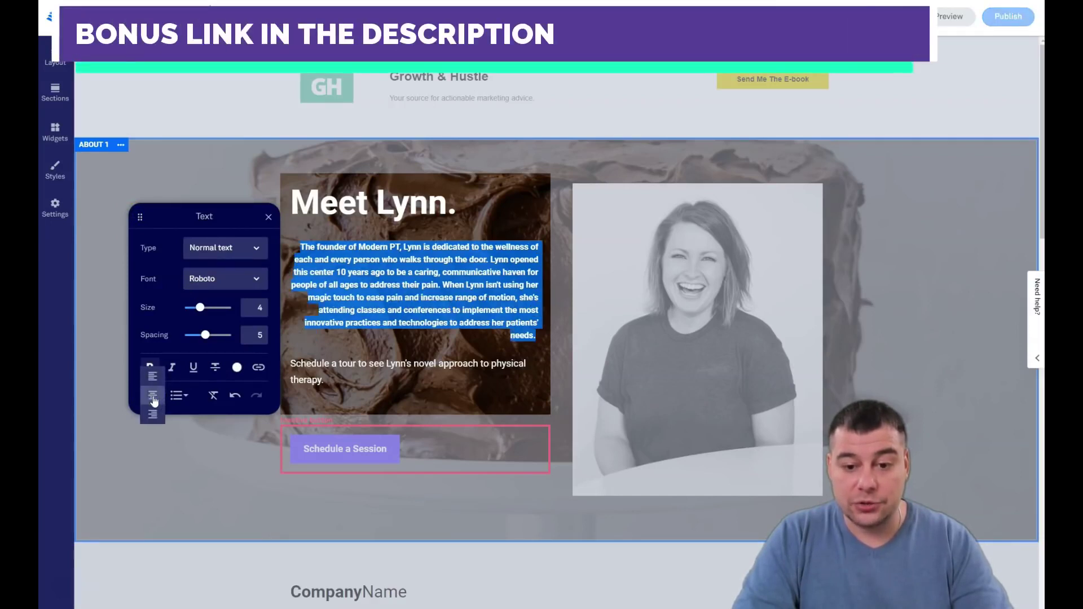
click(156, 396)
Set the About paragraph's size to 5, its spacing to 7 and its font to PT Sans Narrow.
drag(200, 309, 216, 336)
click(257, 279)
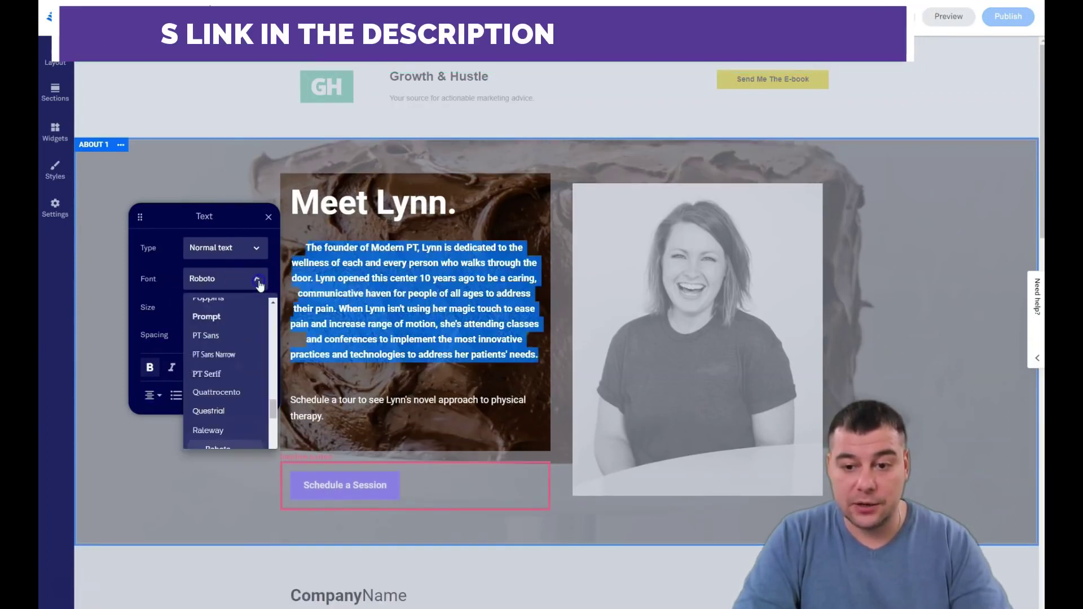
click(221, 355)
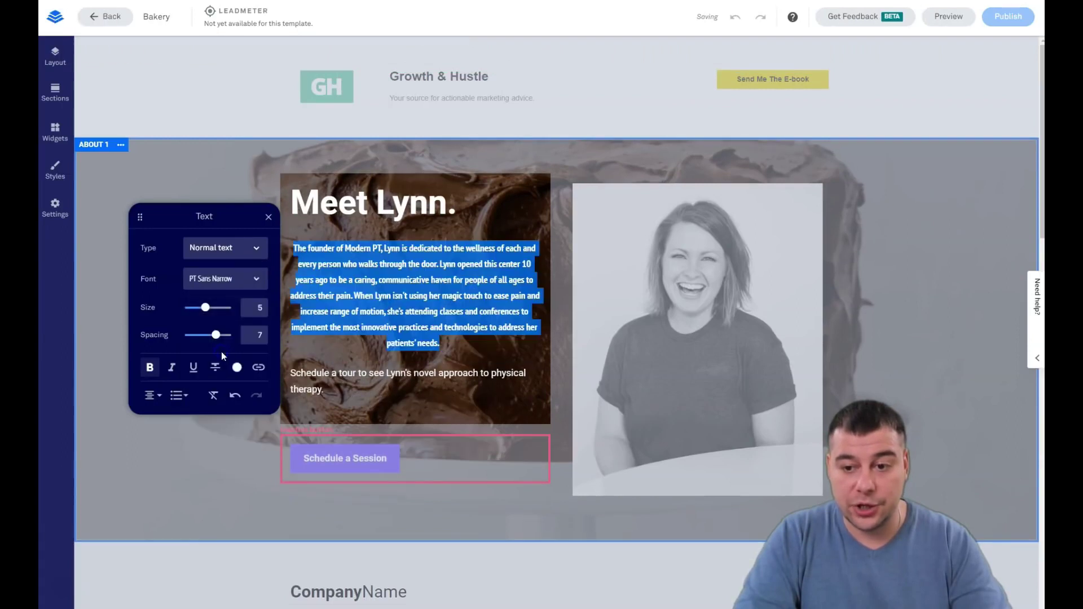
Try the Jumbo text type on the About paragraph and return it to Normal text.
click(257, 249)
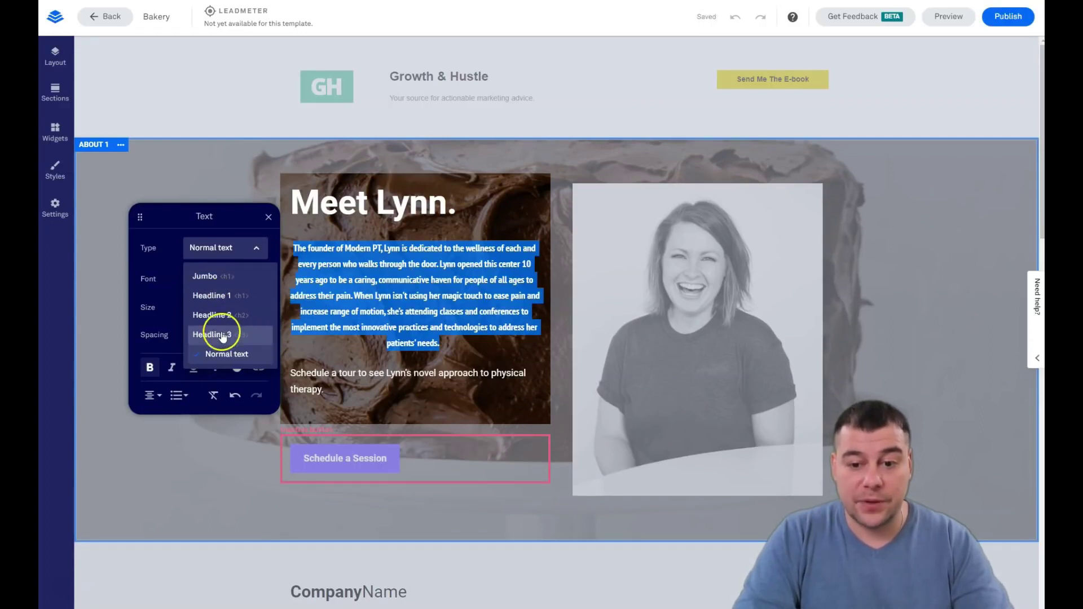
click(216, 281)
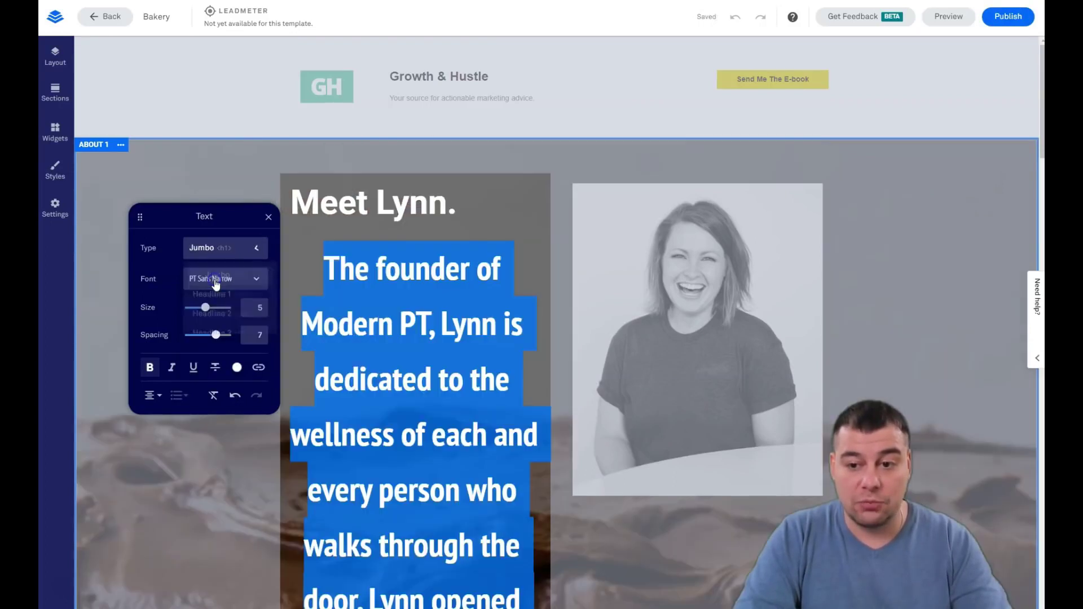
click(257, 246)
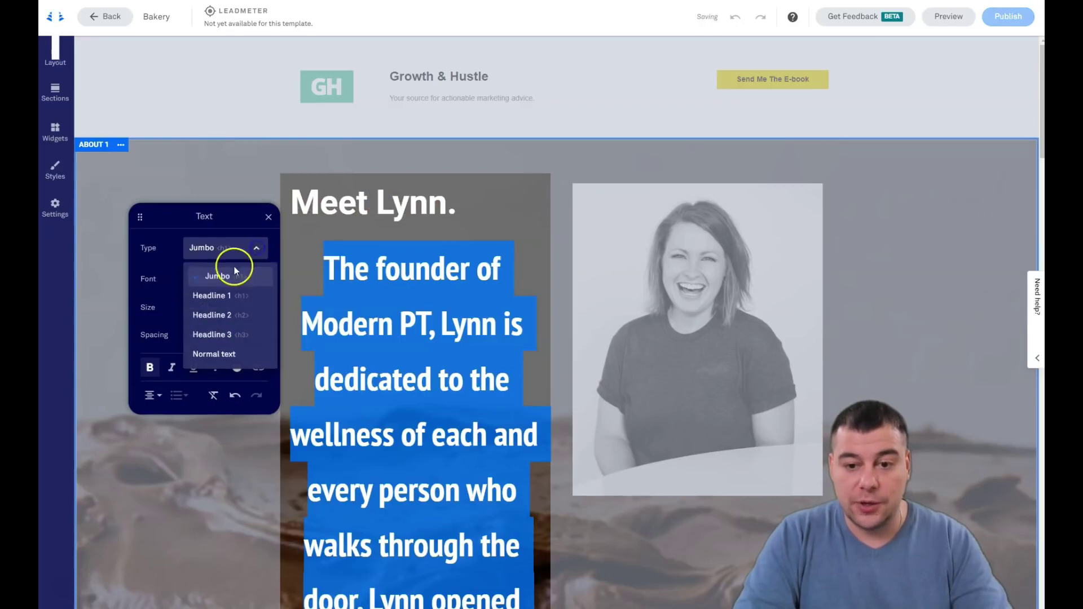
click(204, 354)
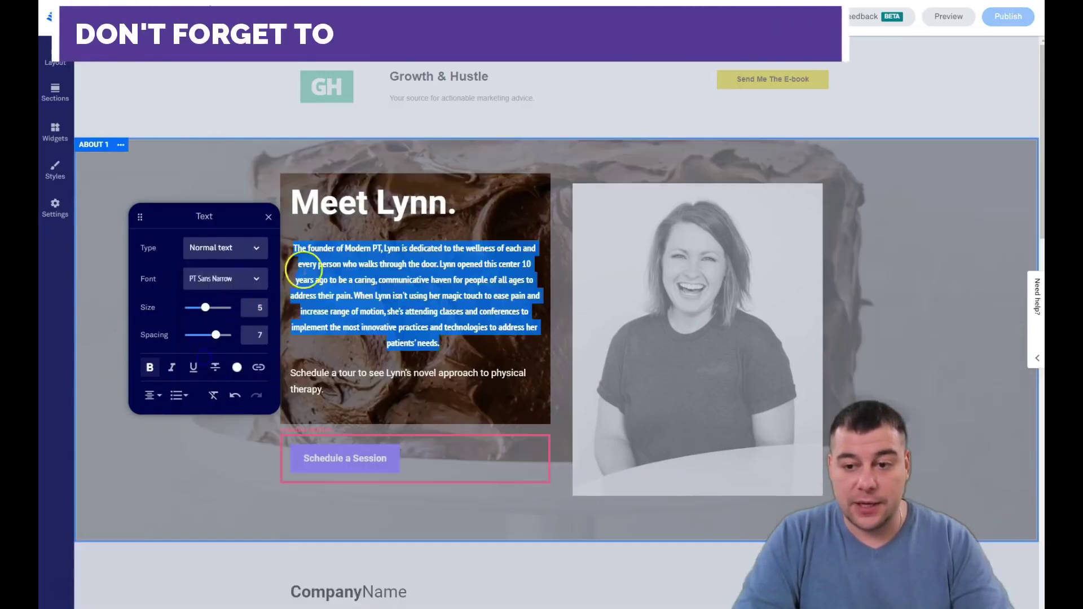
Select the words "Modern PT," in the About paragraph, review the available link options and close the text editor.
click(365, 217)
double_click(434, 210)
click(443, 213)
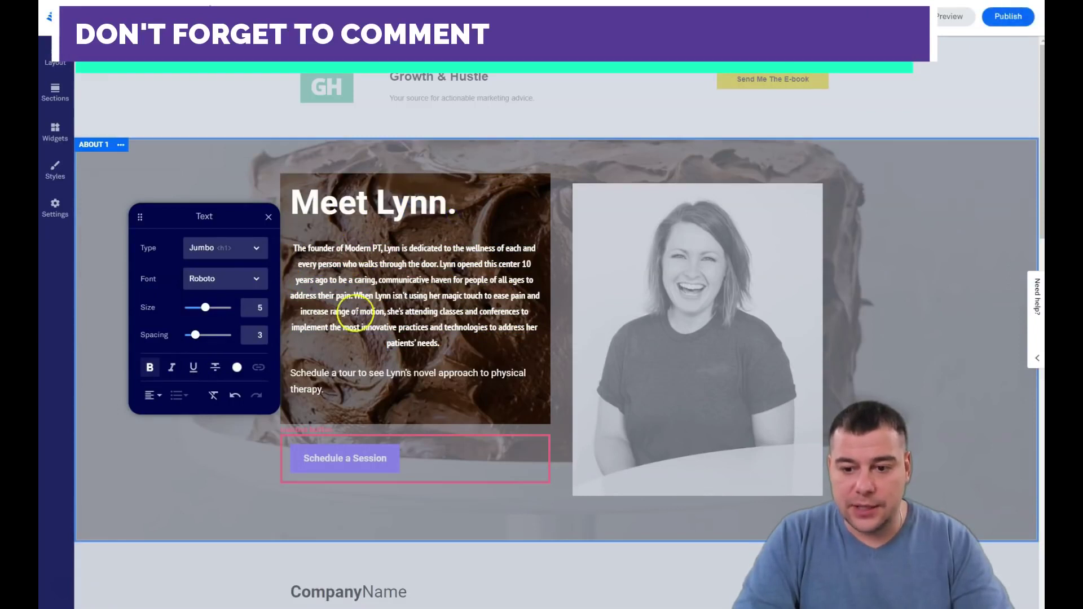
click(381, 284)
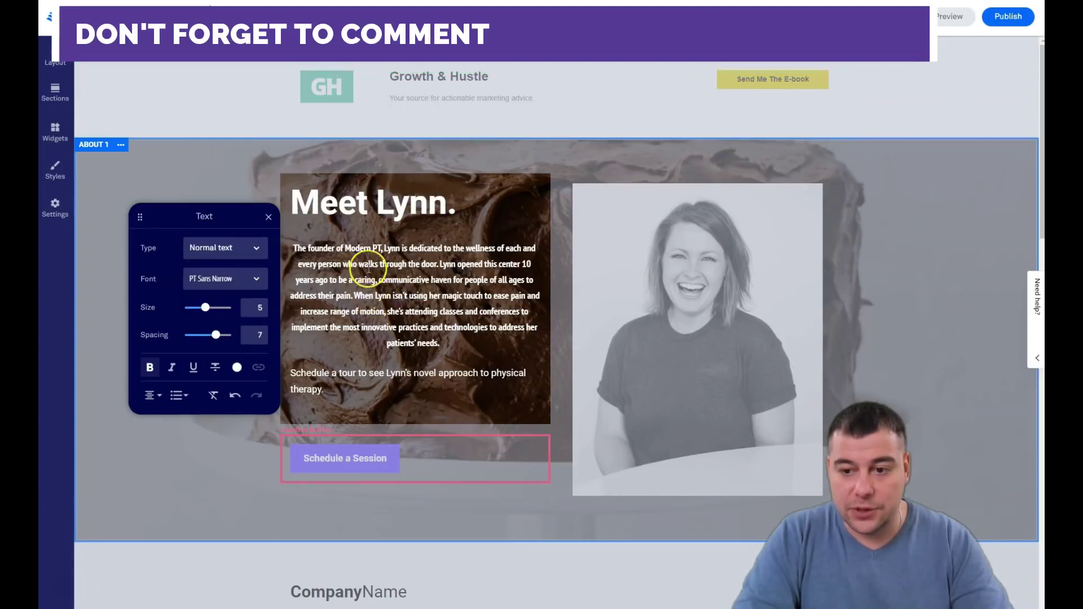
click(346, 249)
drag(346, 248, 383, 250)
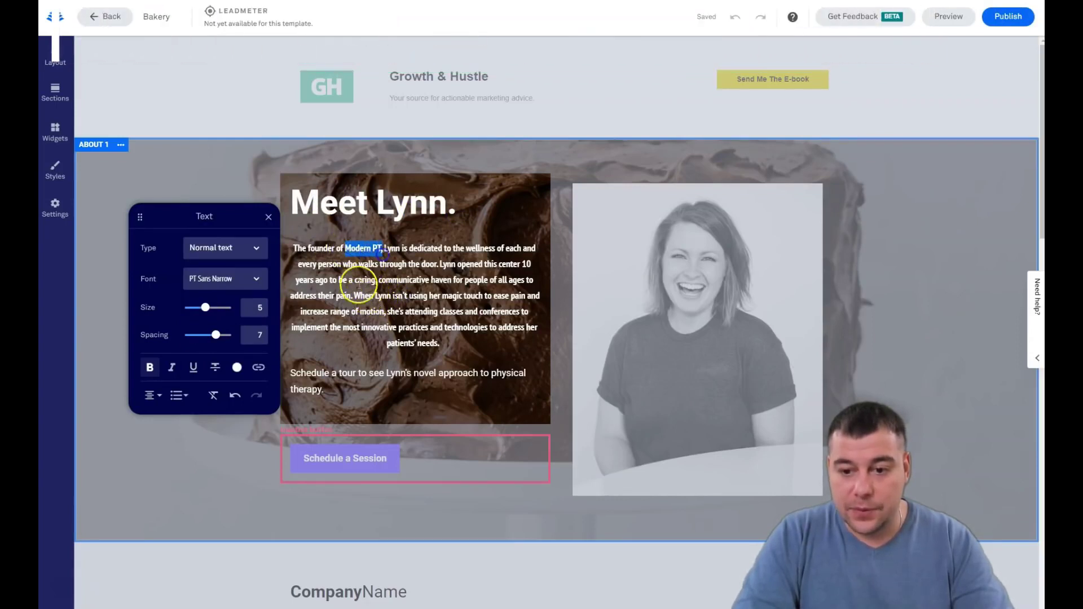
click(258, 368)
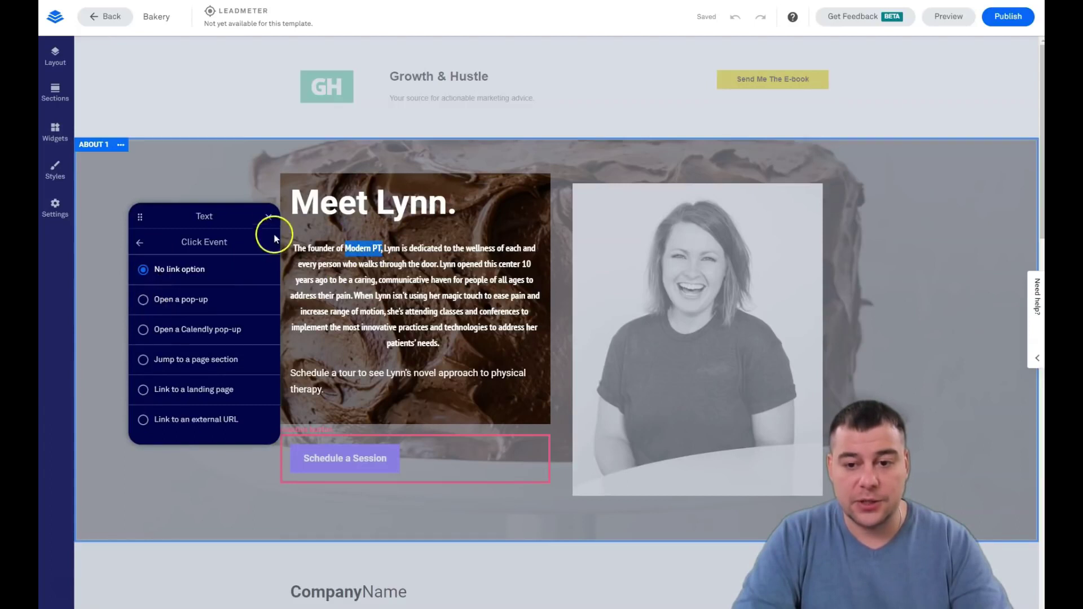
click(269, 217)
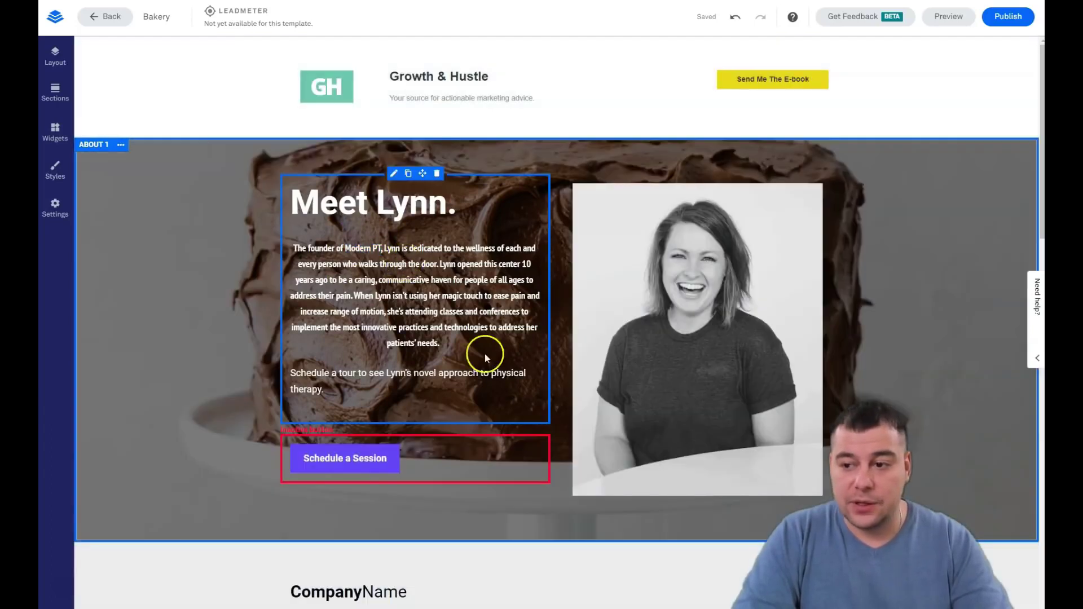
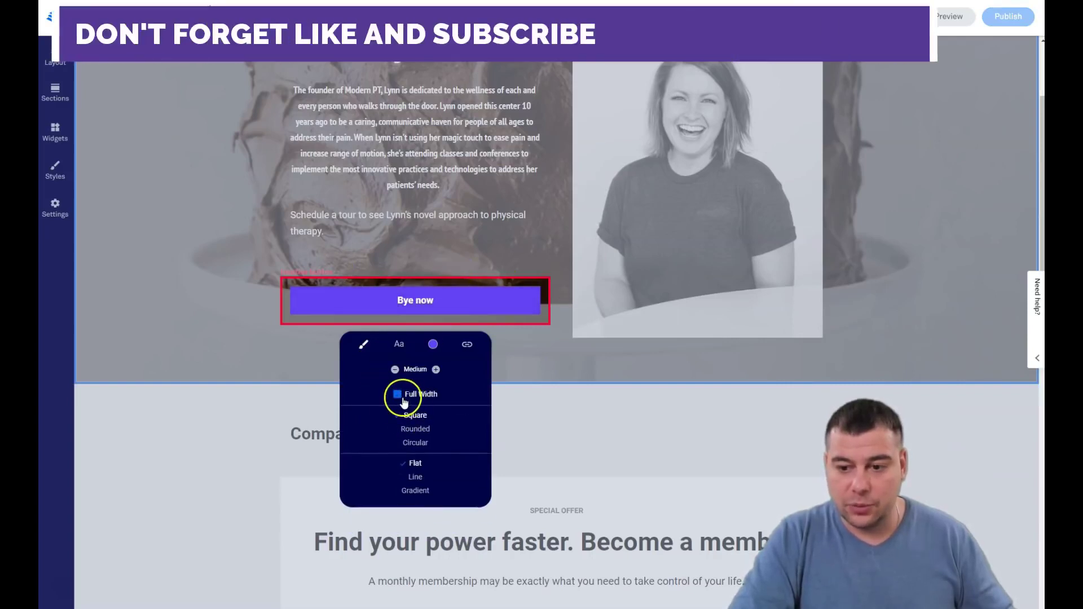
Turn off full width for the "Bye now" button and center it in its column.
click(397, 394)
click(415, 423)
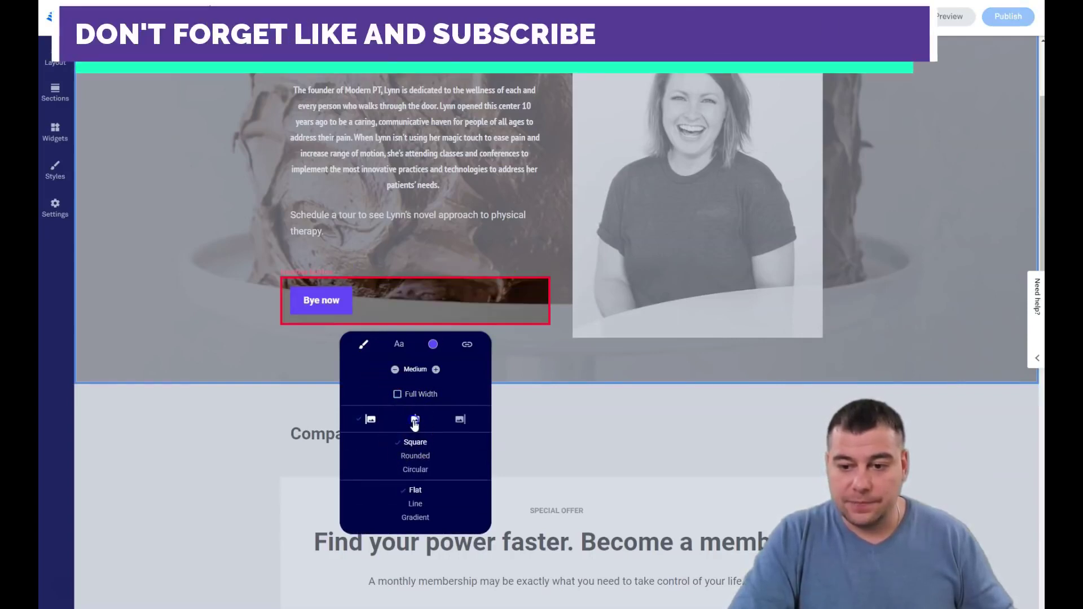
click(460, 422)
click(415, 420)
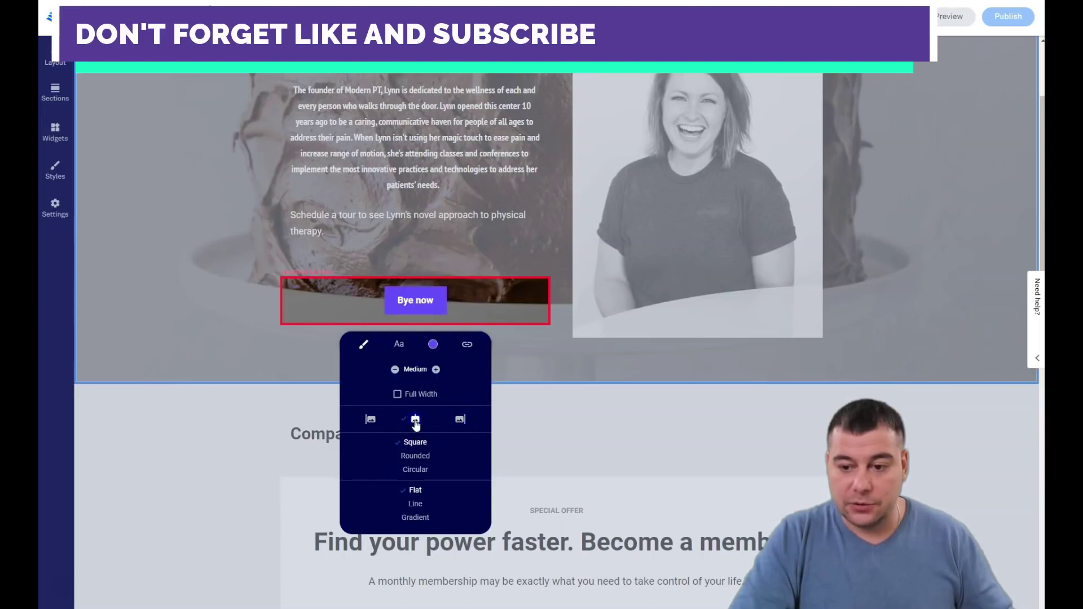
Try rounded corners with a radius of 17 on the "Bye now" button and give it the Circular shape.
click(410, 460)
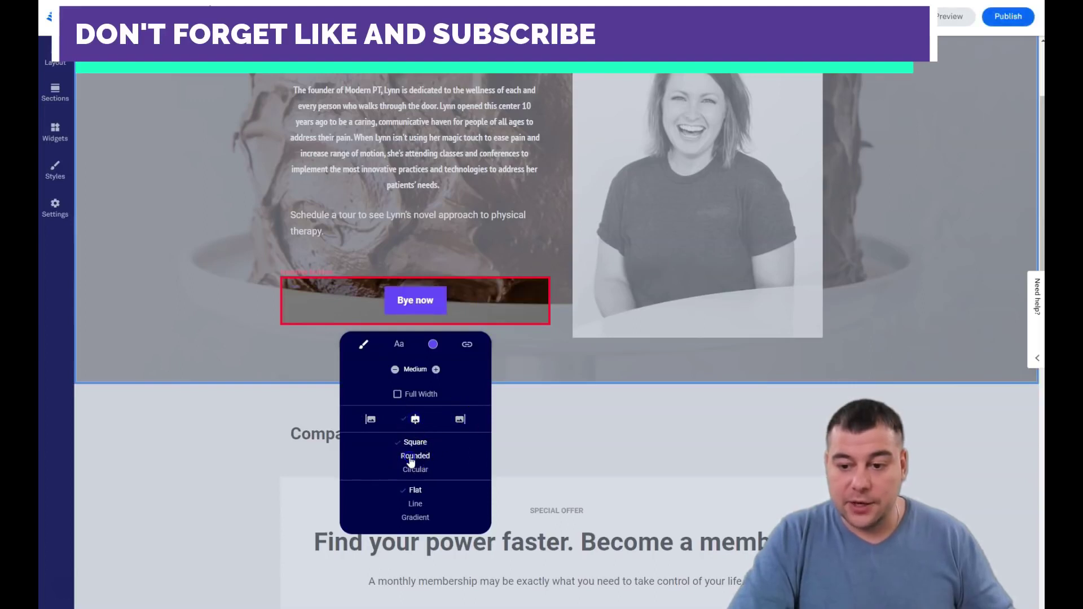
mouse_move(408, 491)
mouse_down()
mouse_move(435, 491)
mouse_move(403, 489)
mouse_move(437, 484)
mouse_move(418, 479)
mouse_up()
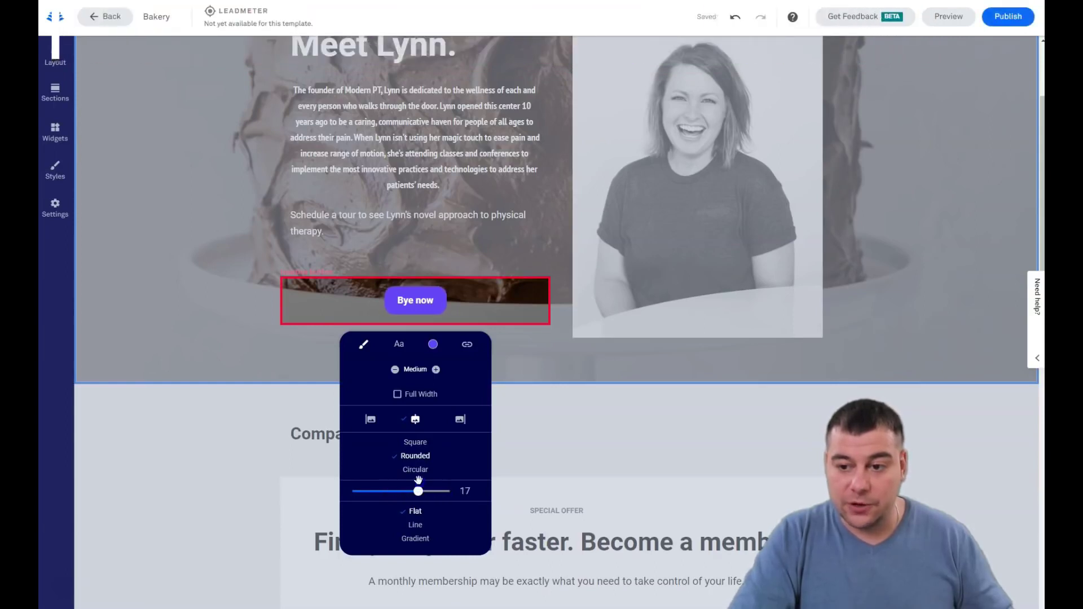
click(407, 468)
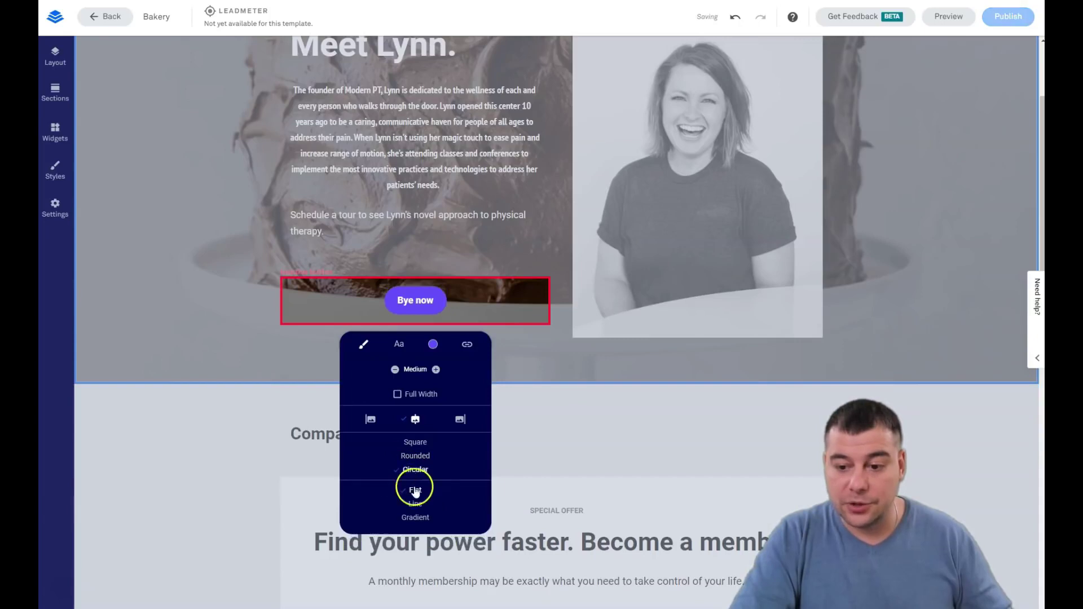
Compare the Line and Gradient styles on the "Bye now" button, keeping Line, and give the button the Square shape.
click(415, 504)
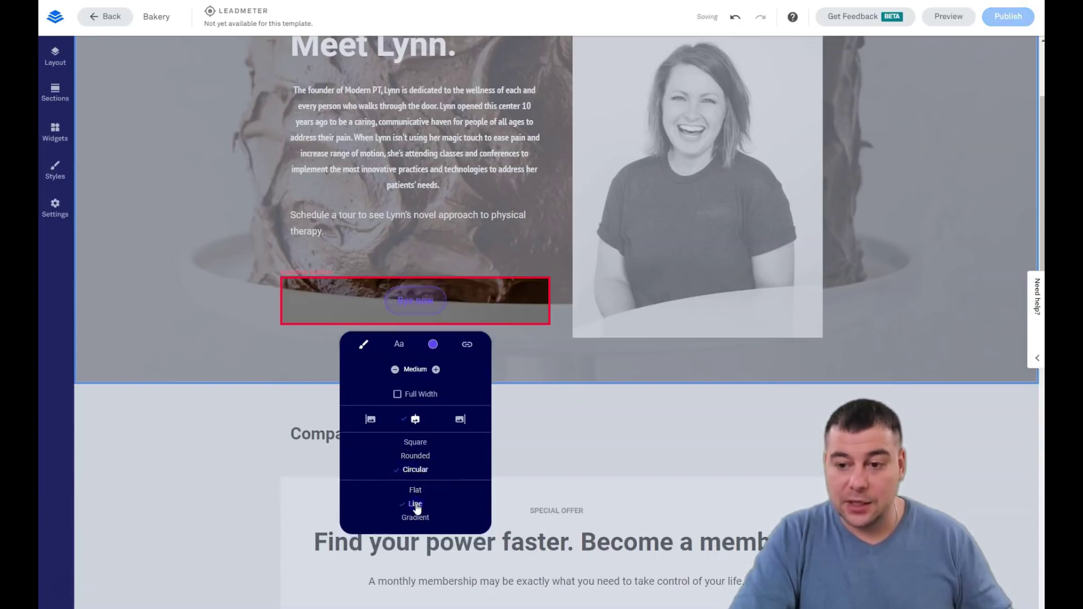
click(413, 518)
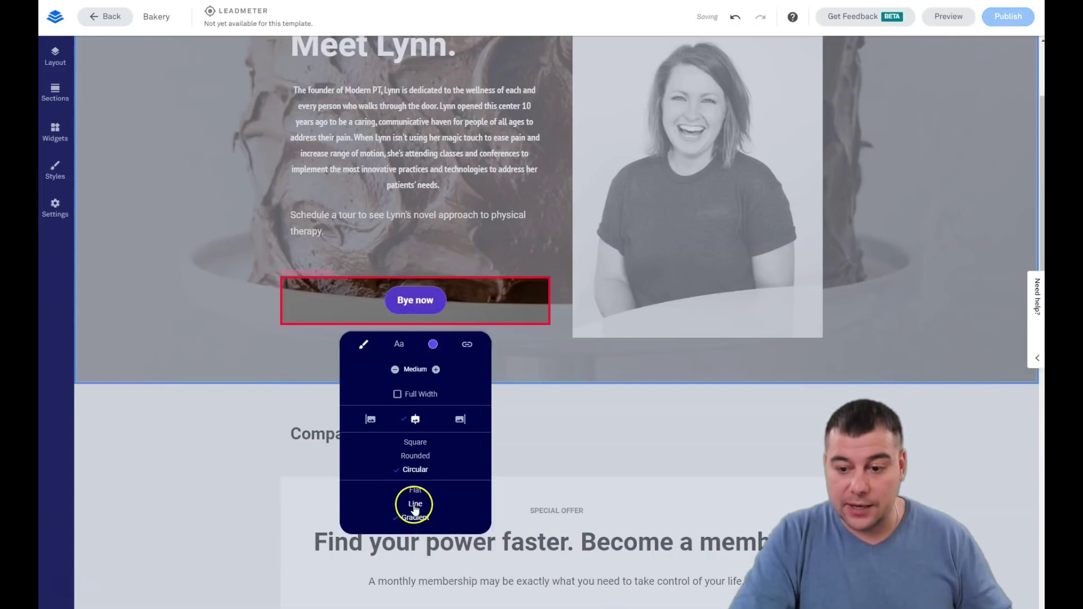
click(415, 504)
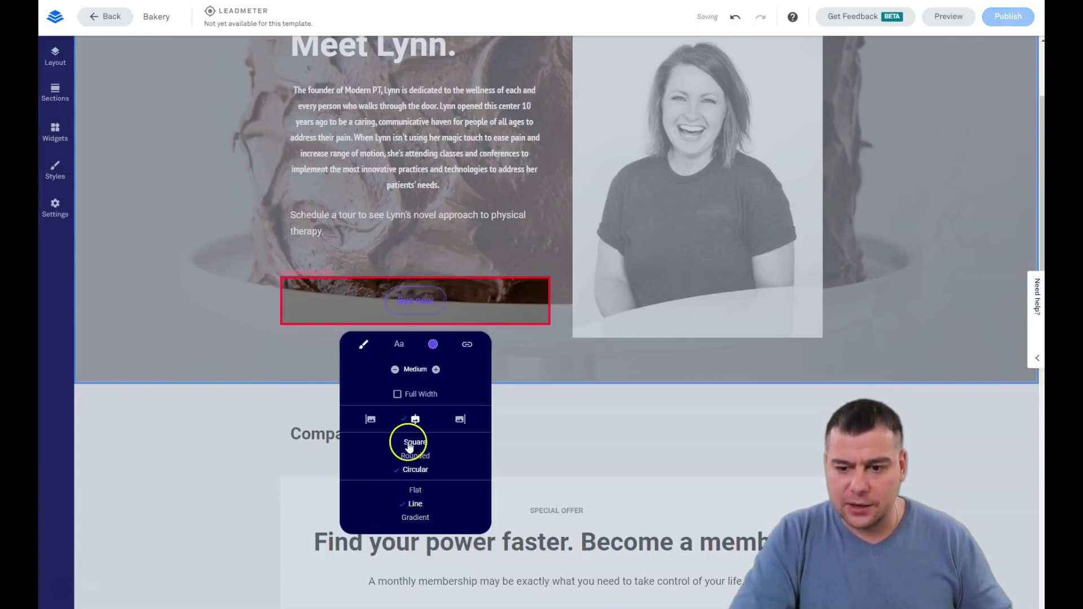
Set the "Bye now" button's background color to the custom white FFFFFF.
click(433, 345)
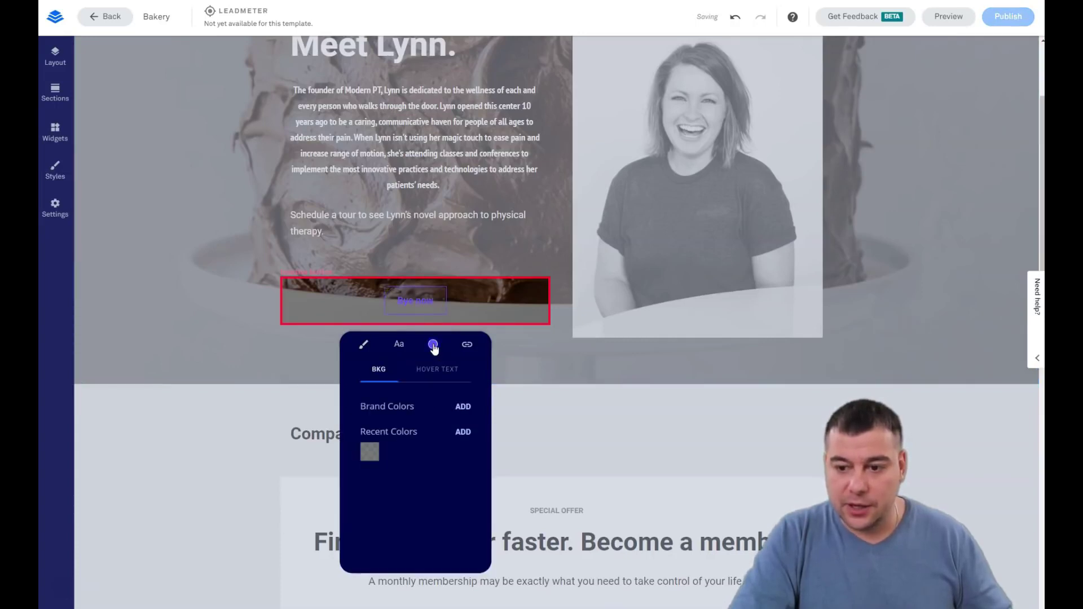
click(464, 431)
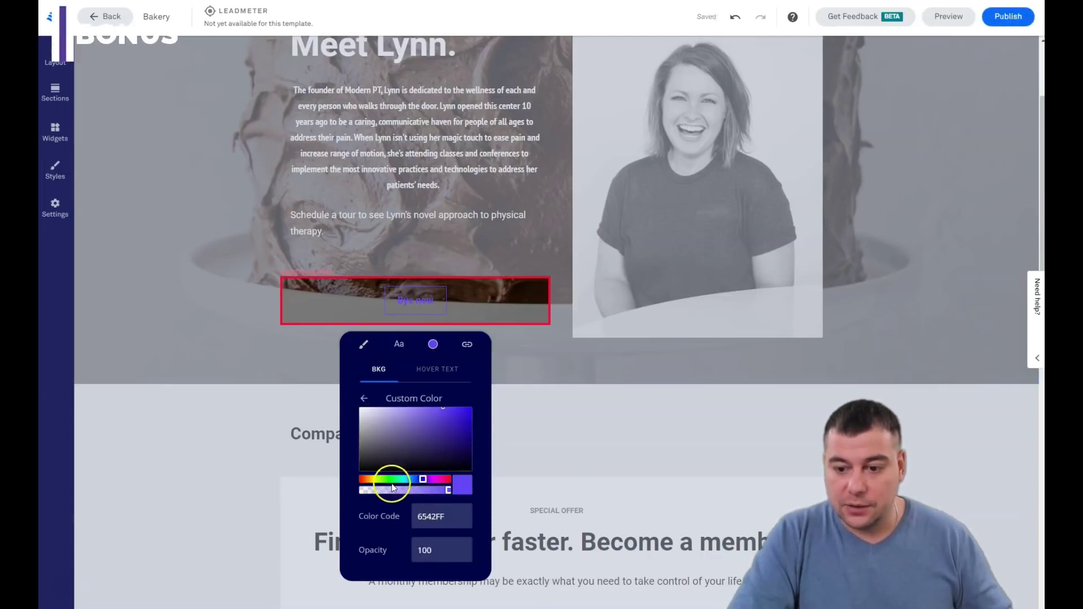
drag(368, 443, 363, 414)
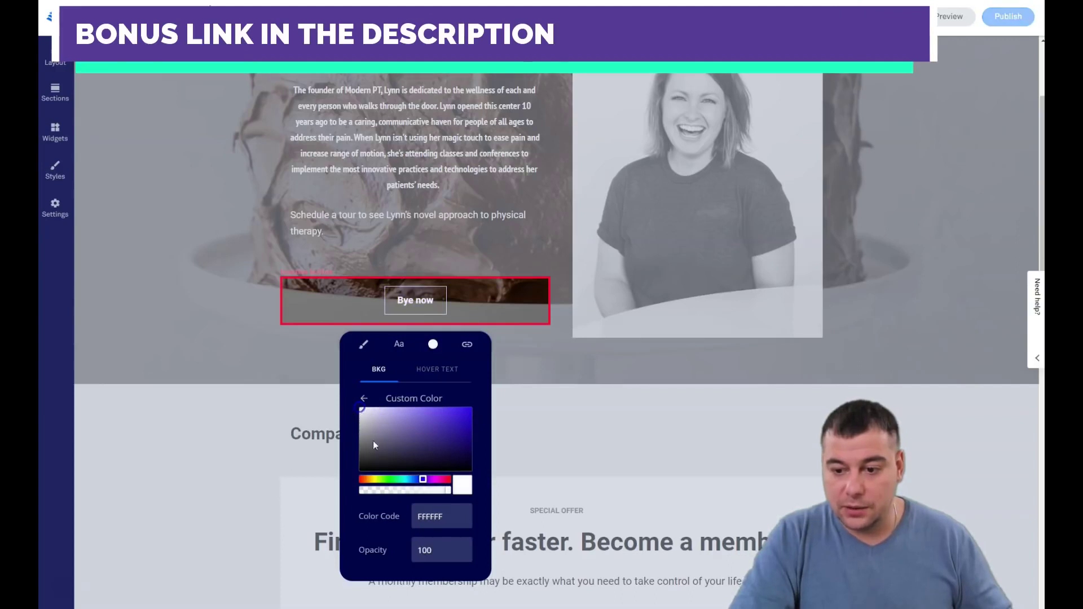
Set the "Bye now" button's hover text color to black 000000 and close the button's style editor.
click(429, 372)
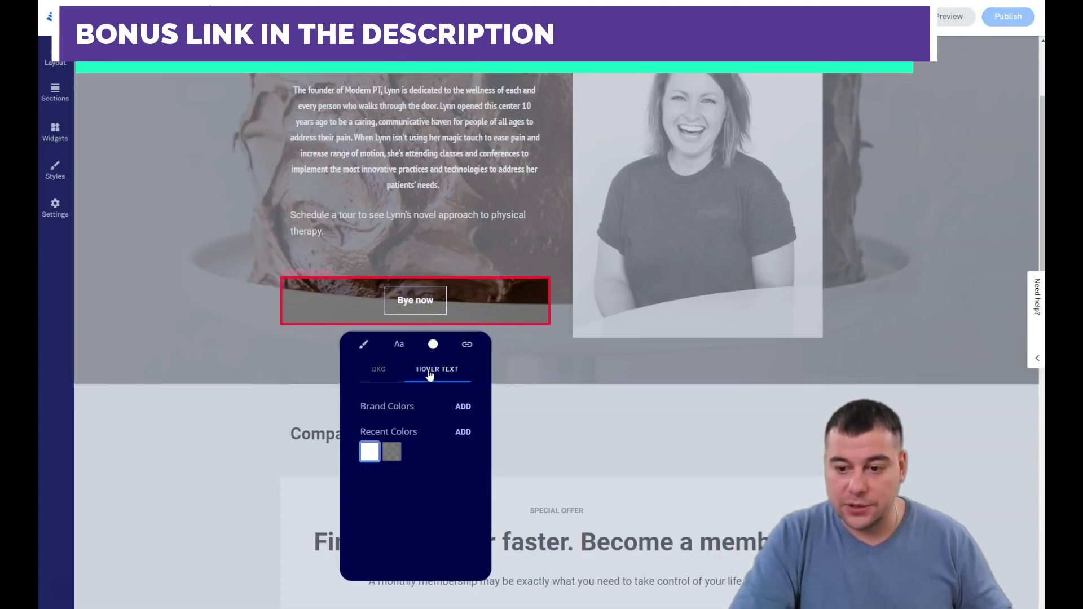
click(463, 431)
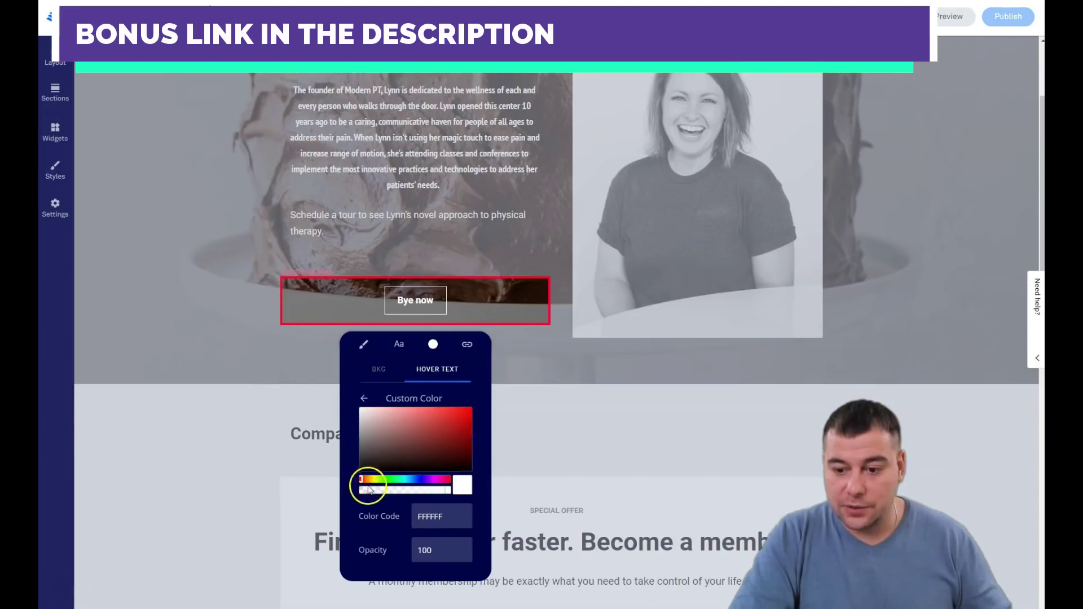
click(360, 469)
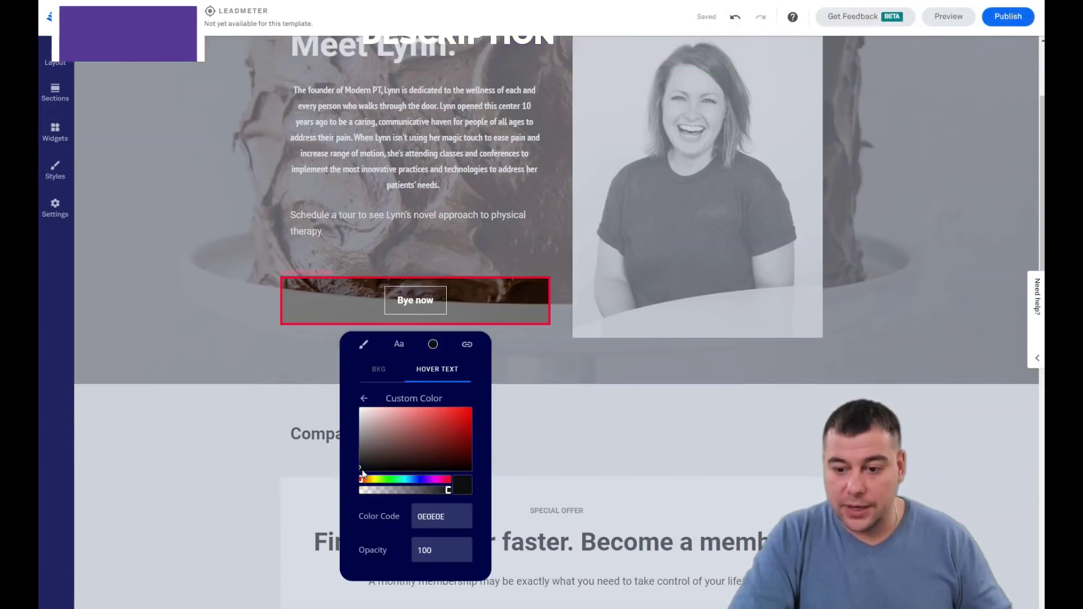
click(359, 471)
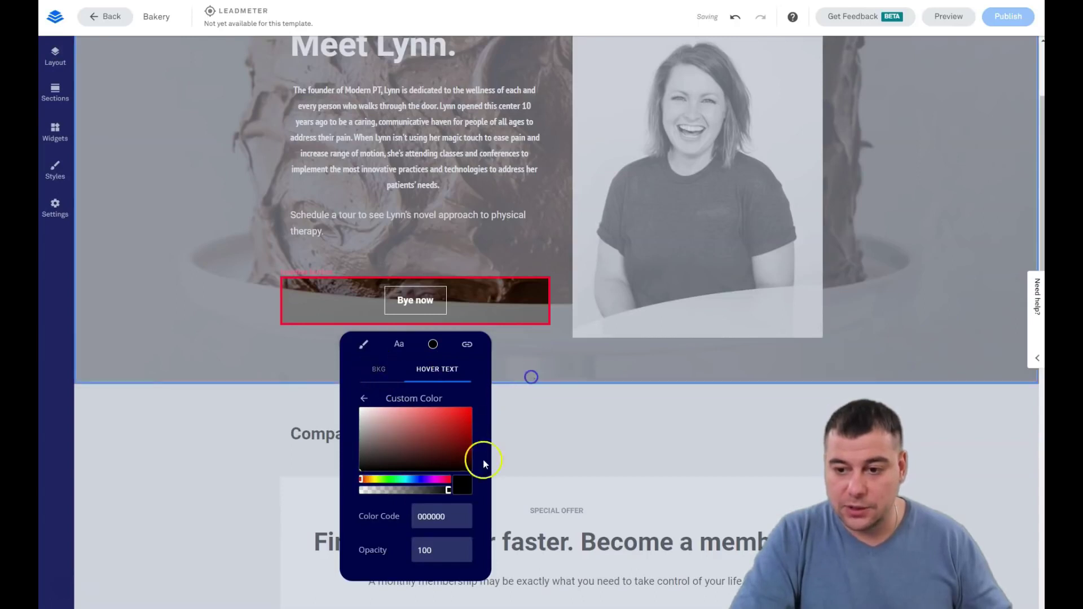
click(414, 314)
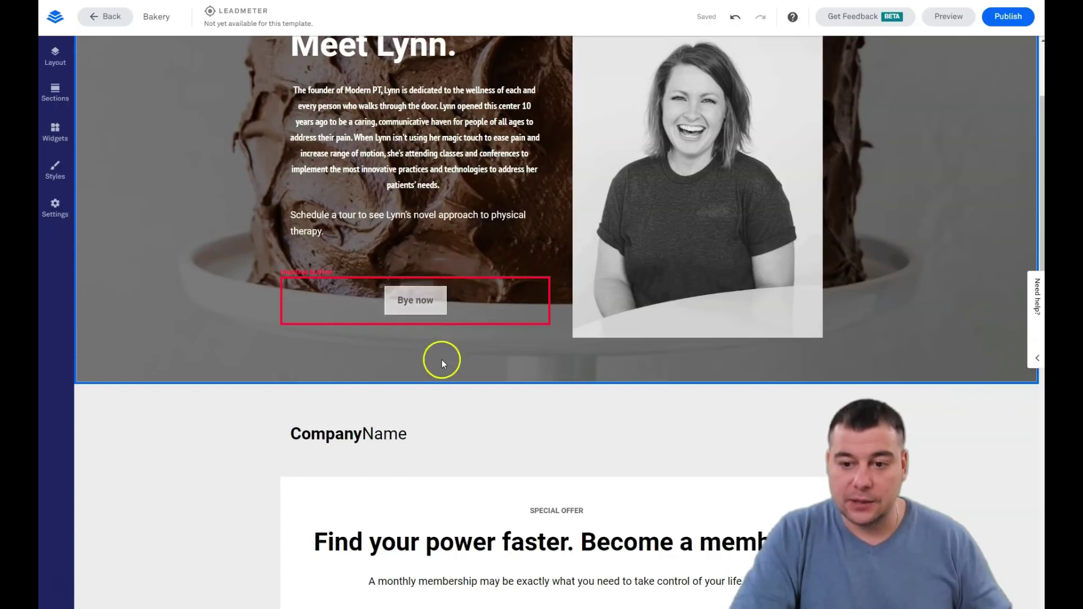
Make the "Bye now" button's click event open a pop-up and create a new pop-up for it.
mouse_move(298, 279)
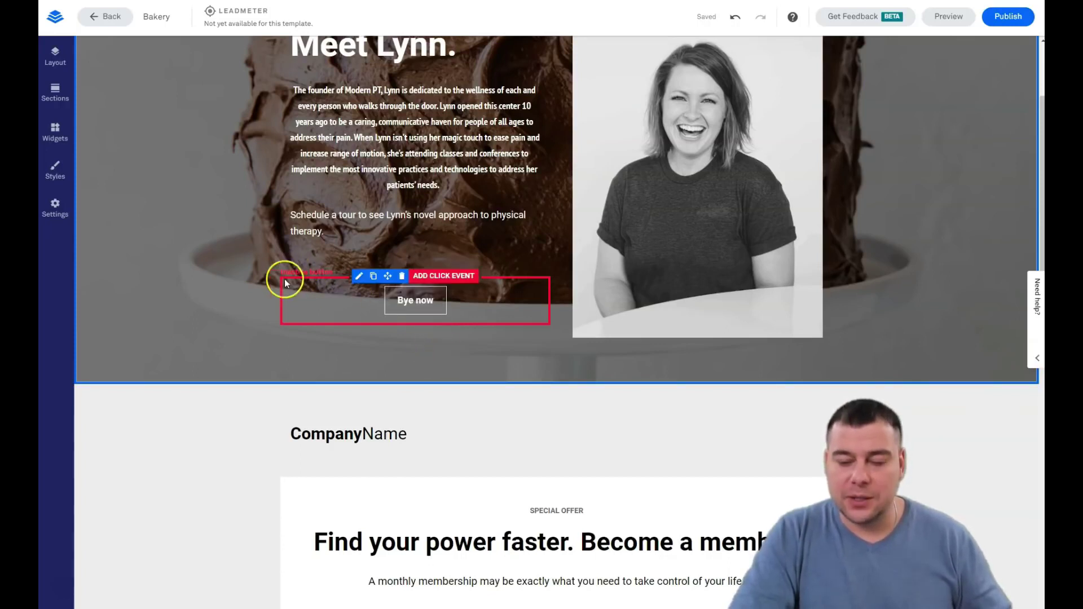
click(433, 276)
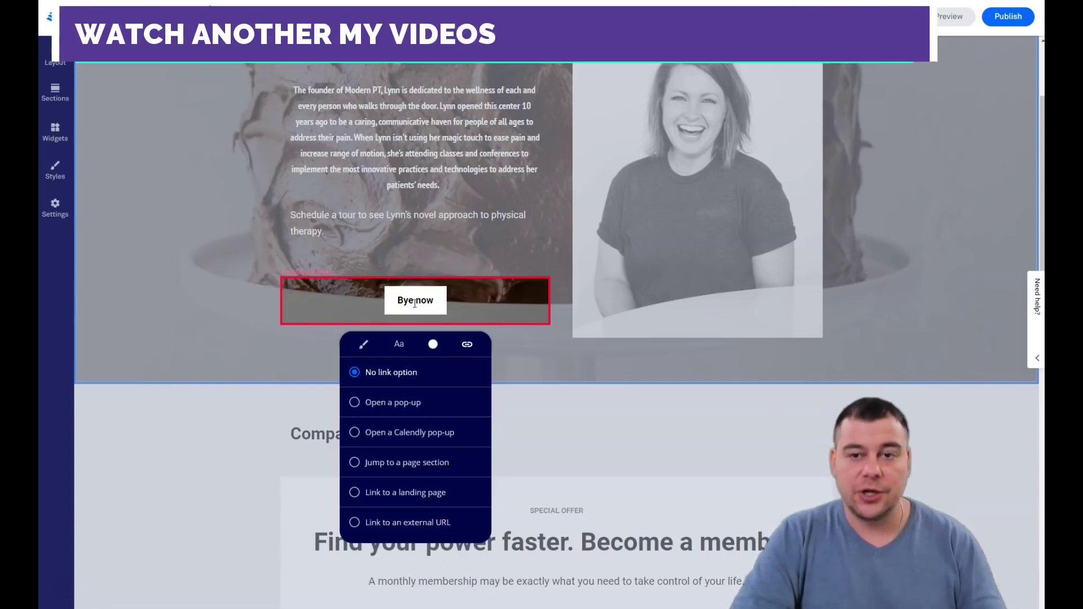
click(424, 360)
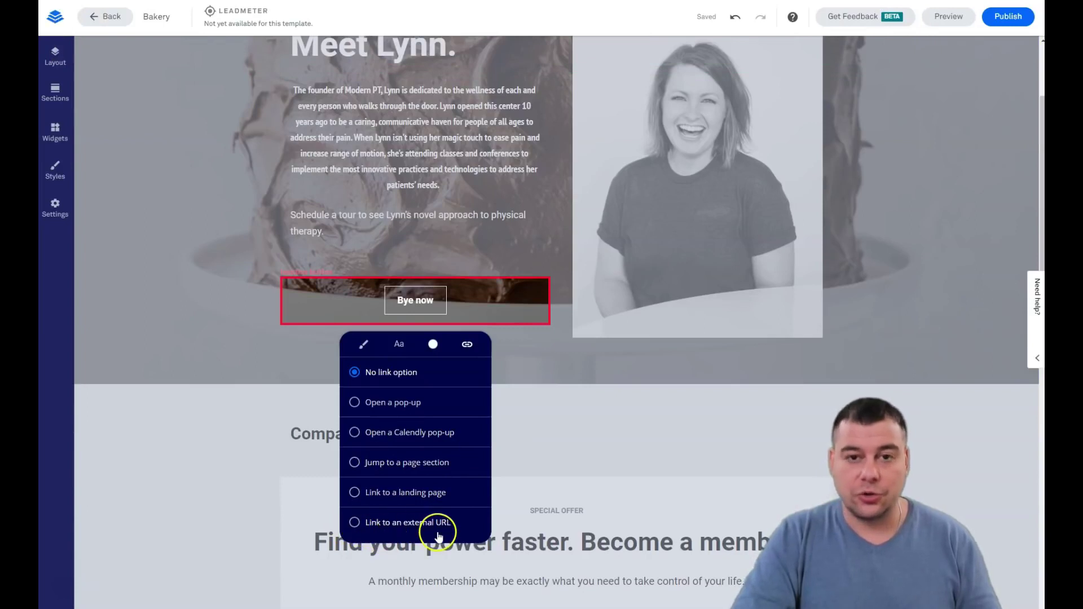
click(355, 404)
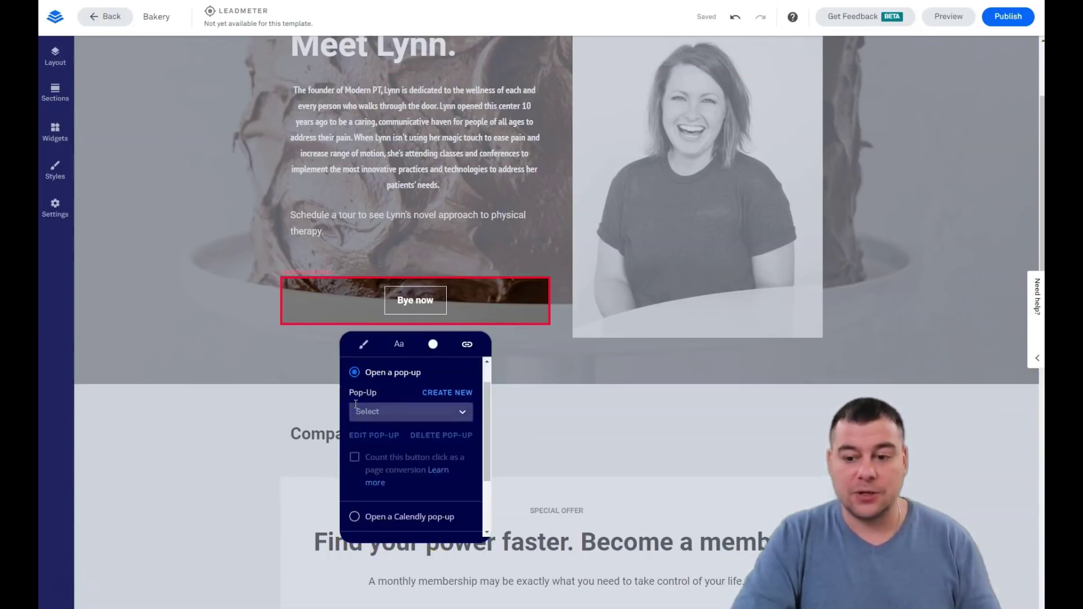
click(454, 391)
click(546, 330)
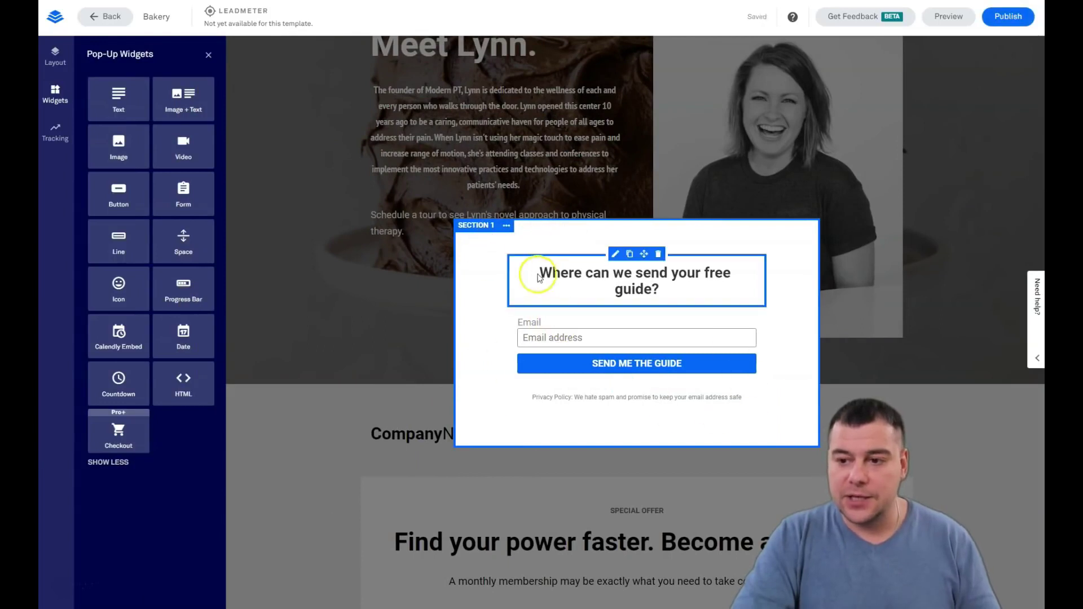
Open the style settings of the pop-up's Section 1 and bring up a custom color for its background.
click(506, 226)
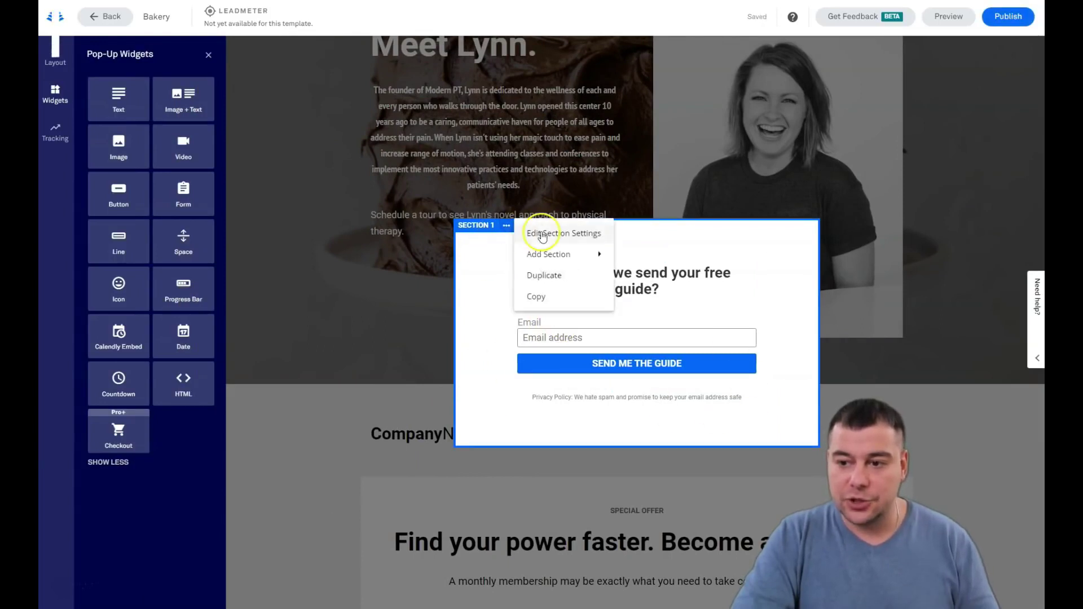
click(539, 233)
mouse_move(145, 109)
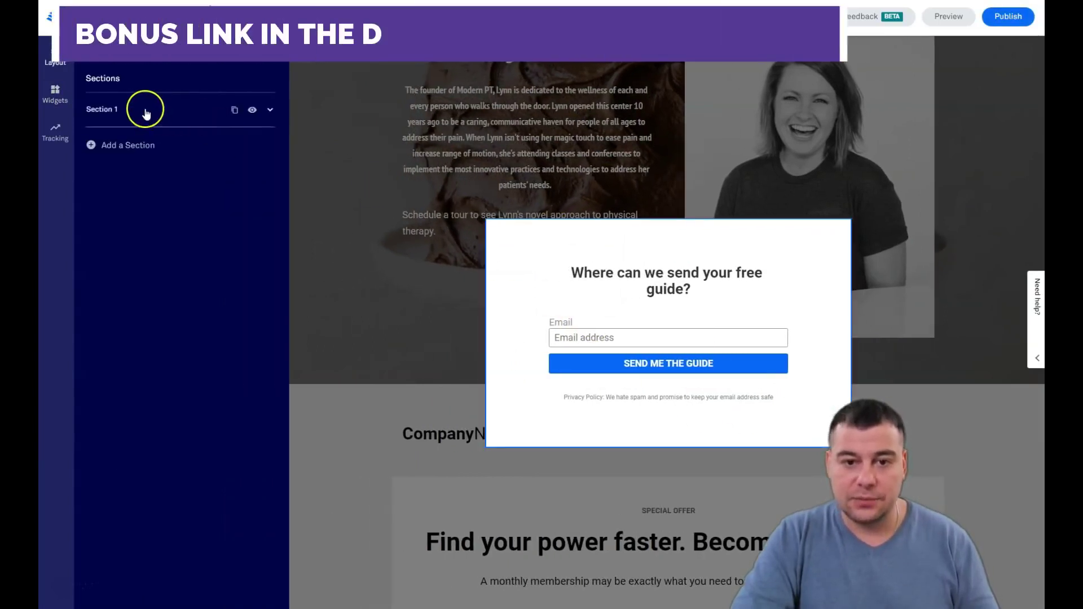
click(271, 111)
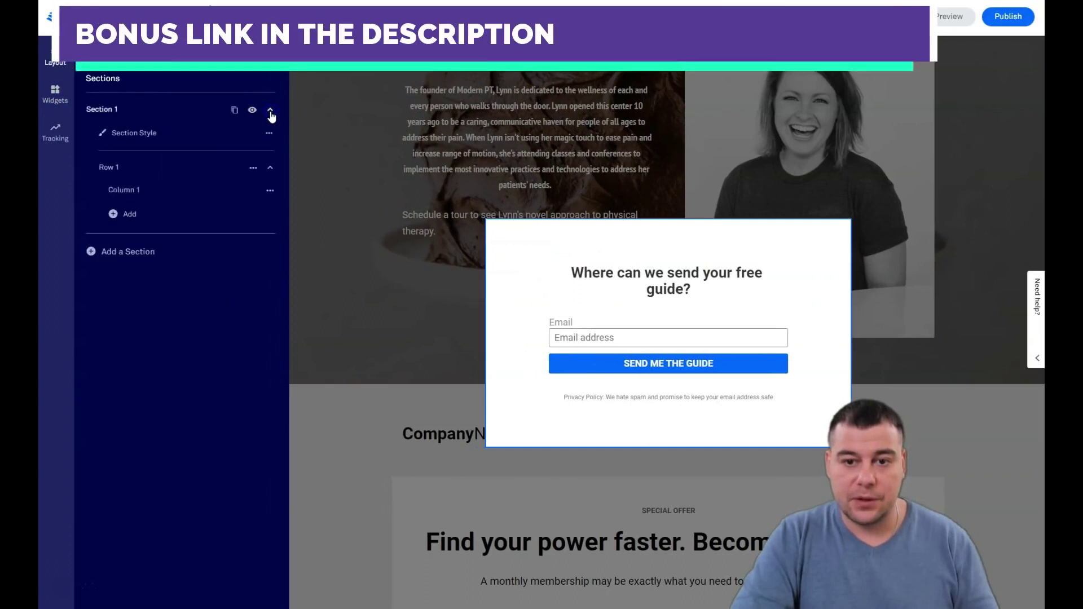
click(132, 136)
click(119, 118)
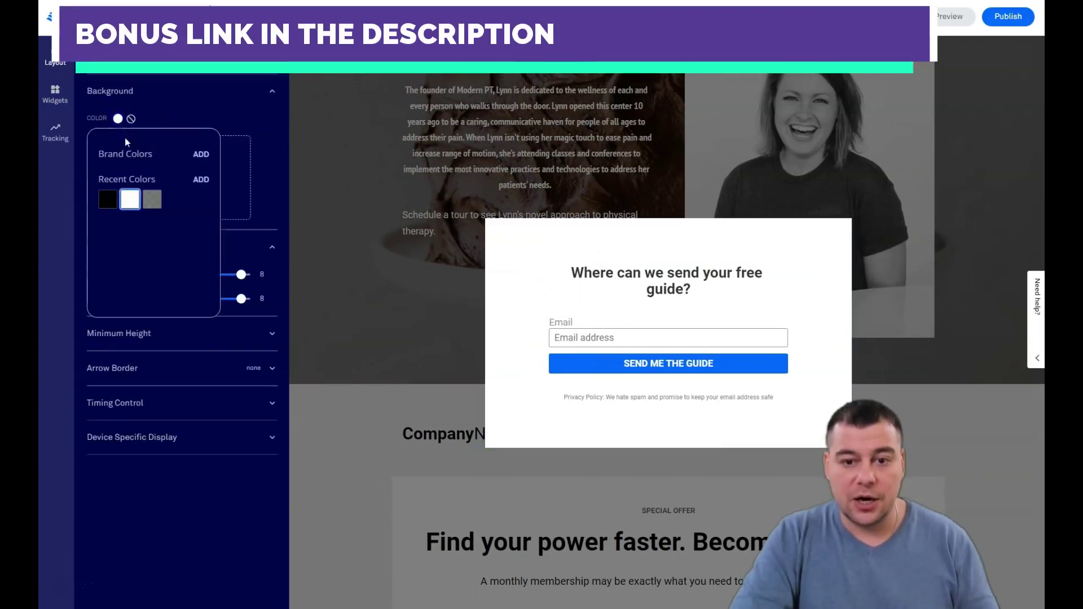
click(203, 179)
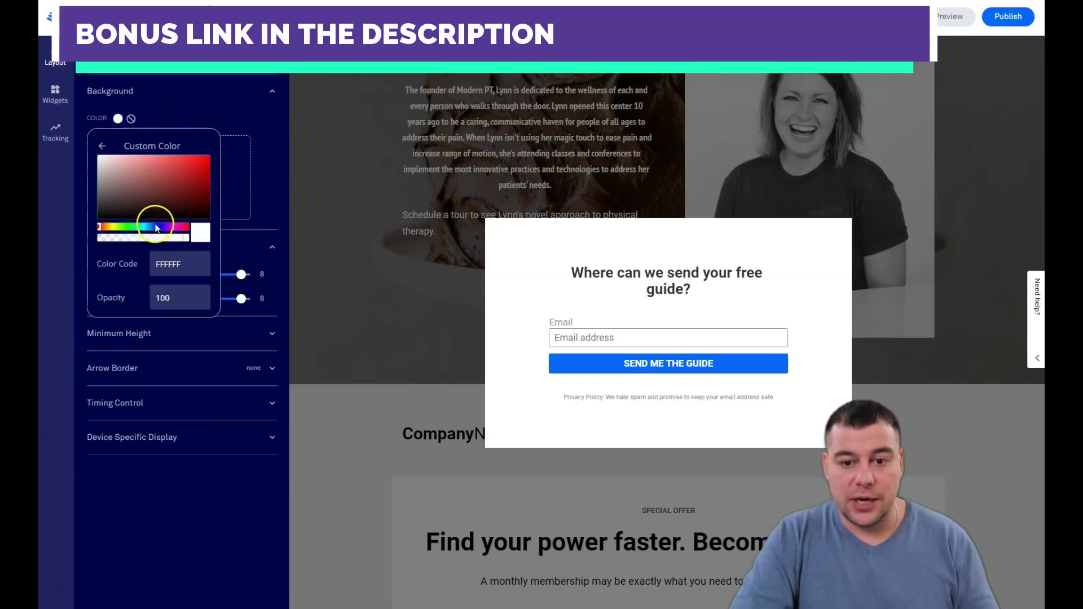
Try the blue shades 1E2D85, 3C4FC6, 8390E1 and 5C66A2 as the pop-up section's background color.
click(156, 228)
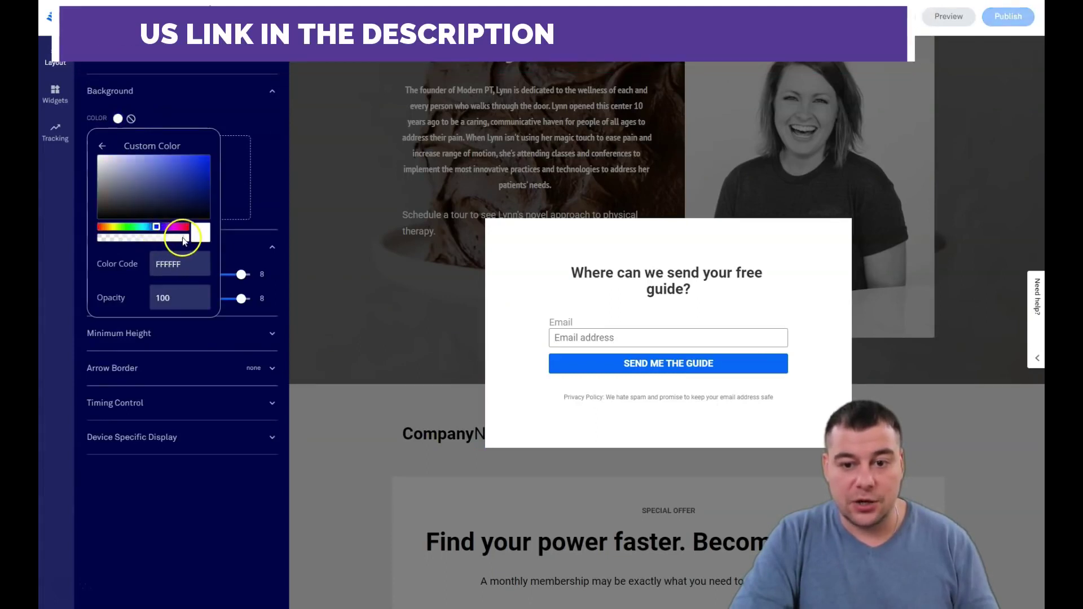
click(185, 186)
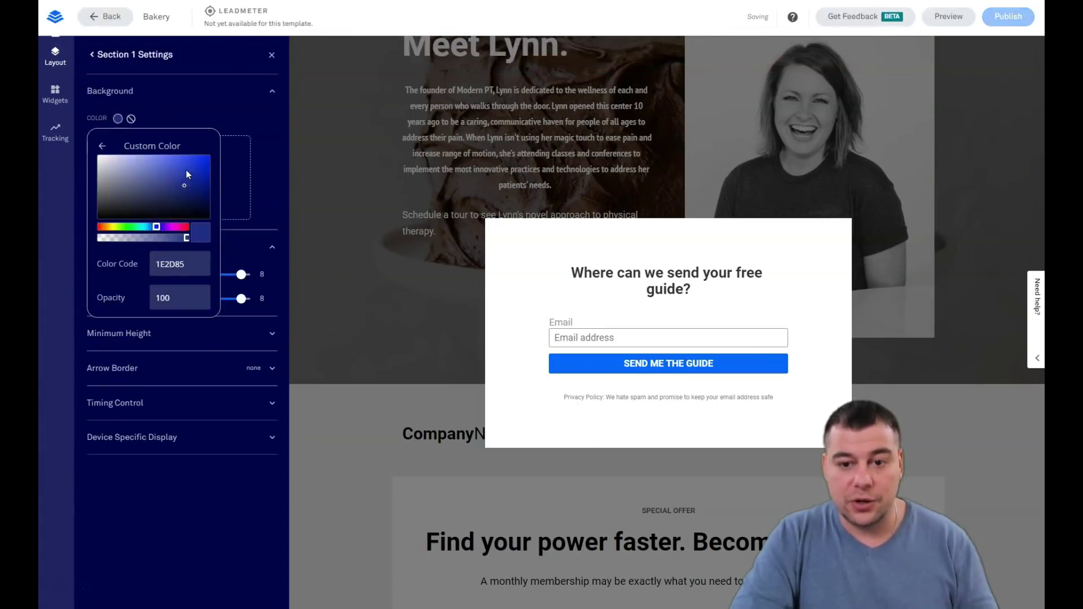
click(176, 169)
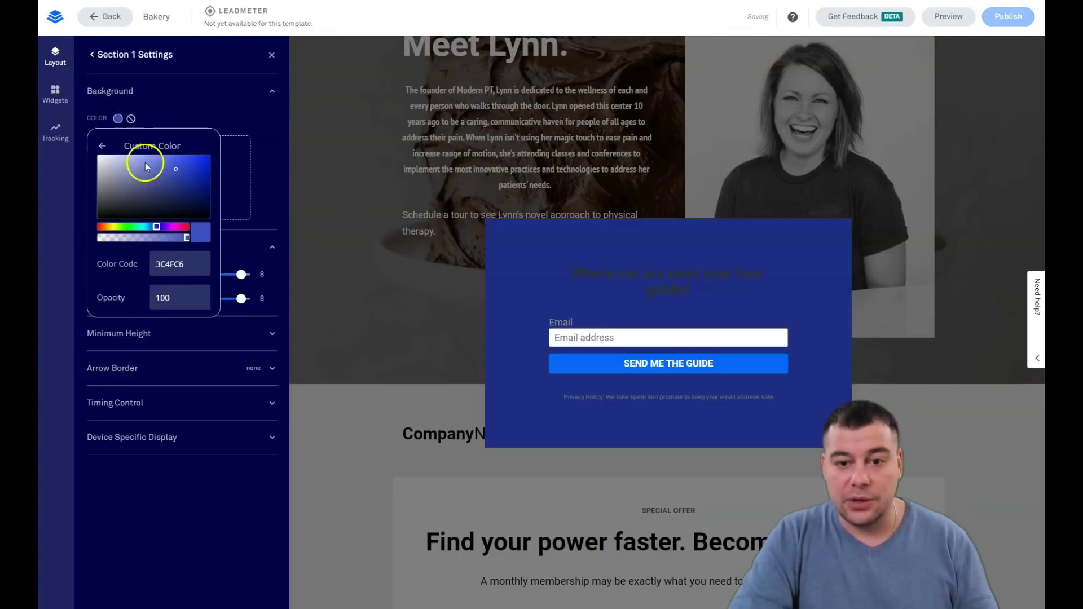
click(144, 163)
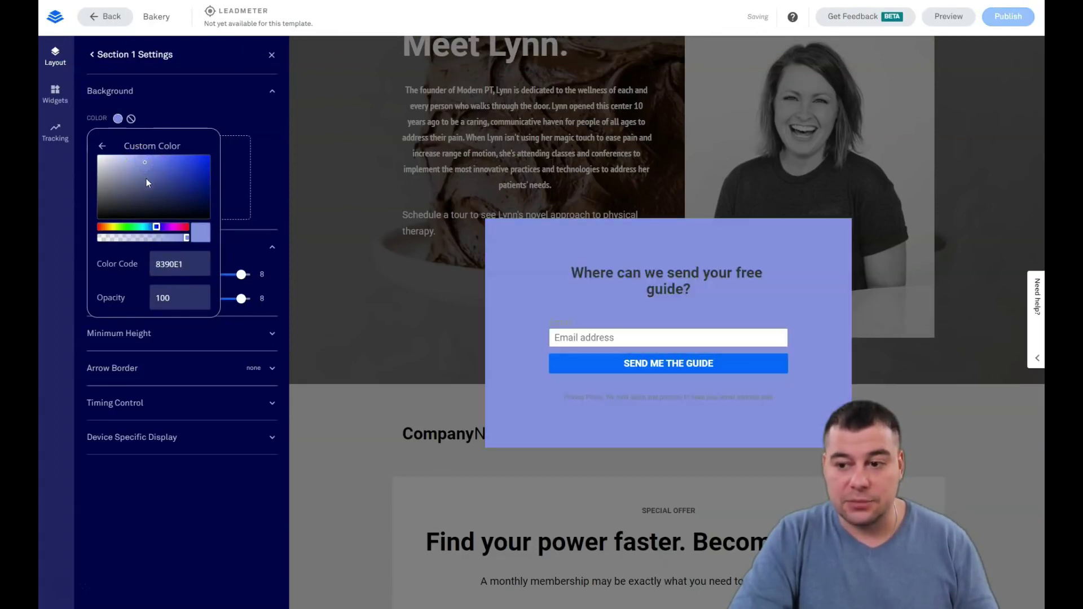
click(146, 179)
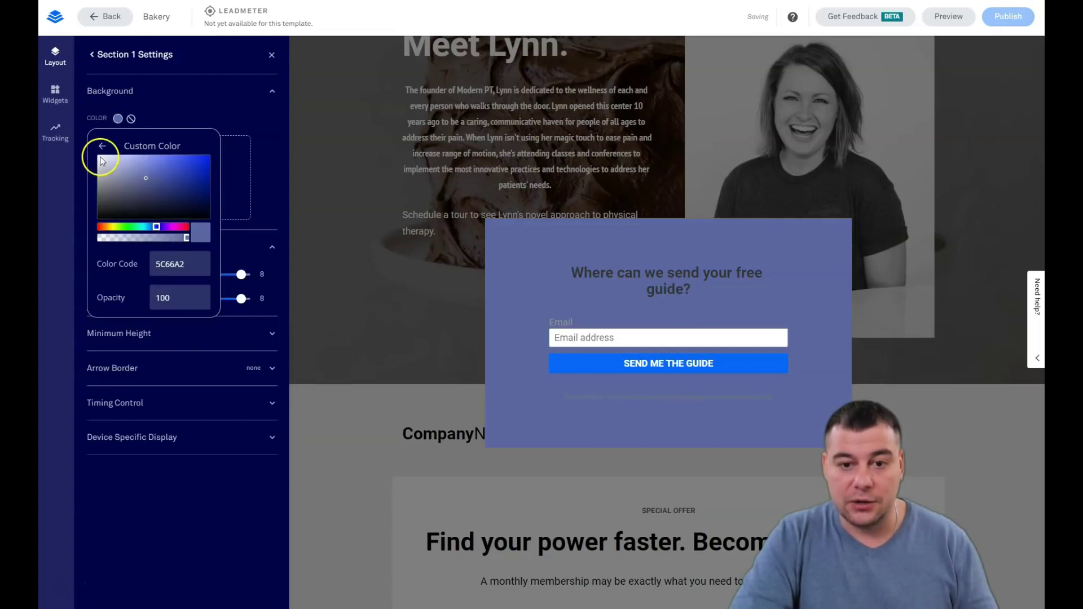
Set the pop-up section's background color to the near-white F7F7F7 and collapse the background settings.
click(103, 161)
click(100, 158)
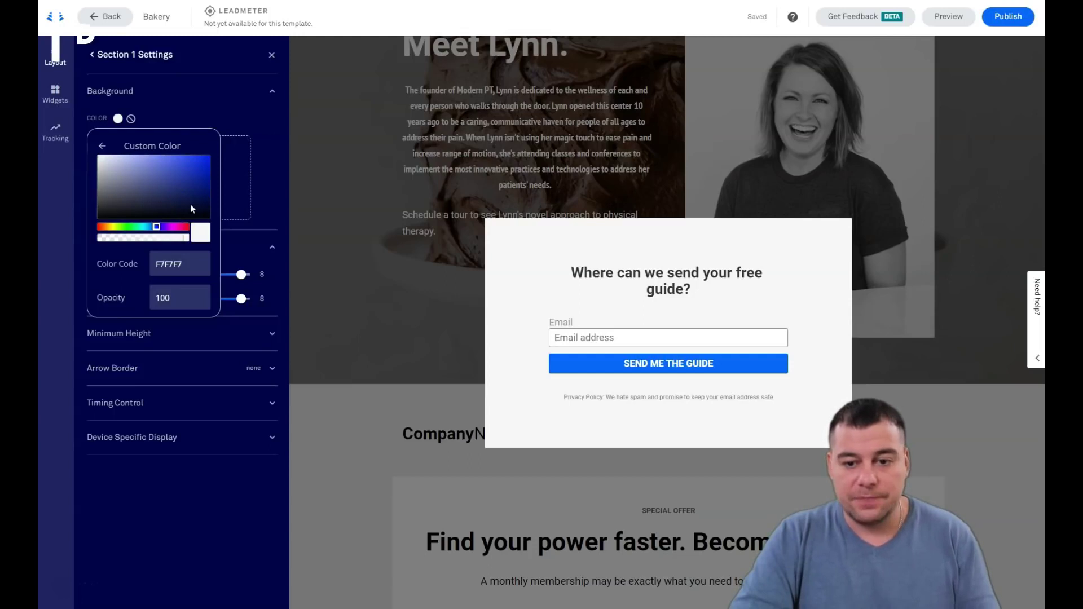
click(658, 293)
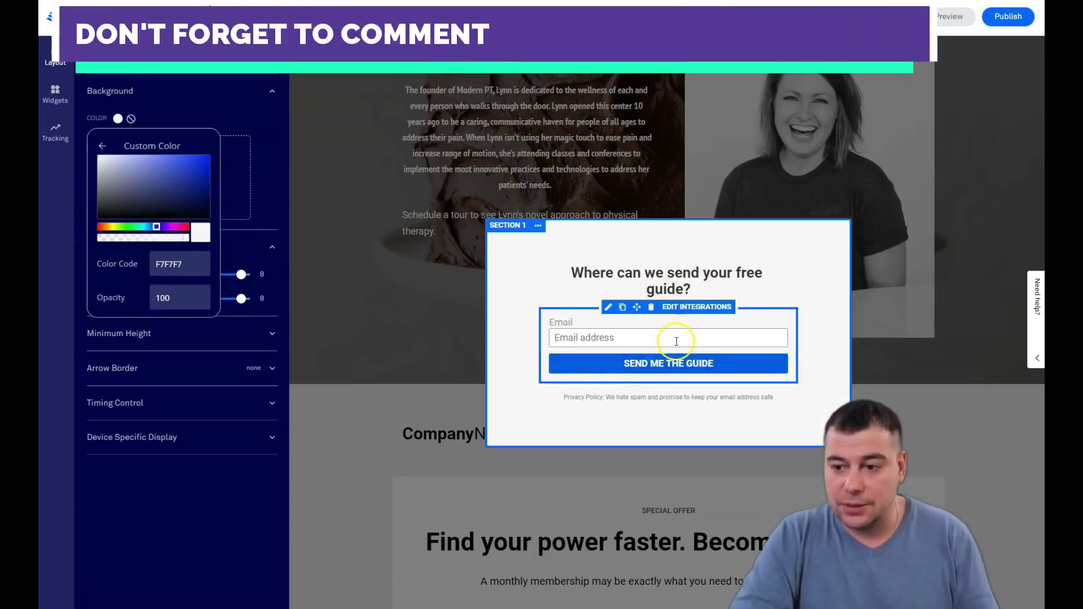
click(263, 99)
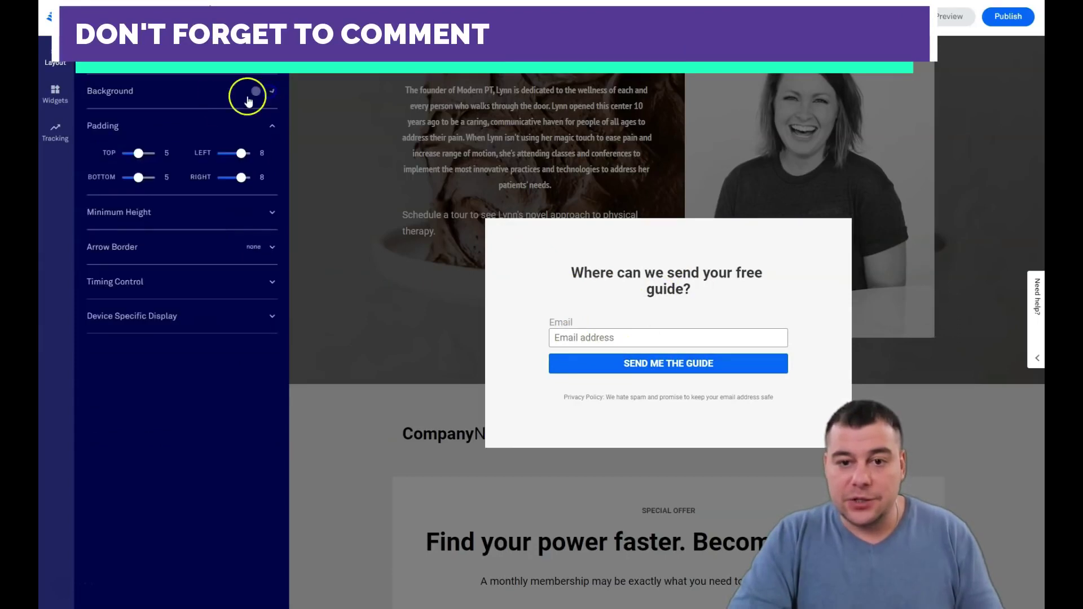
Open the integration settings of the pop-up's email form and bring up the list of additional services that can be connected.
click(56, 49)
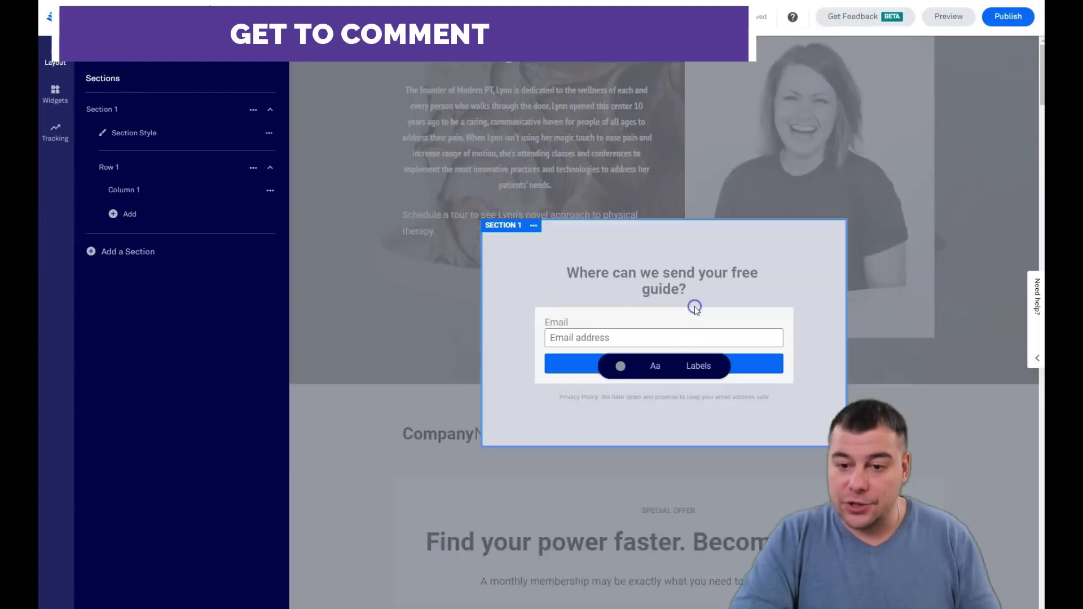
click(695, 309)
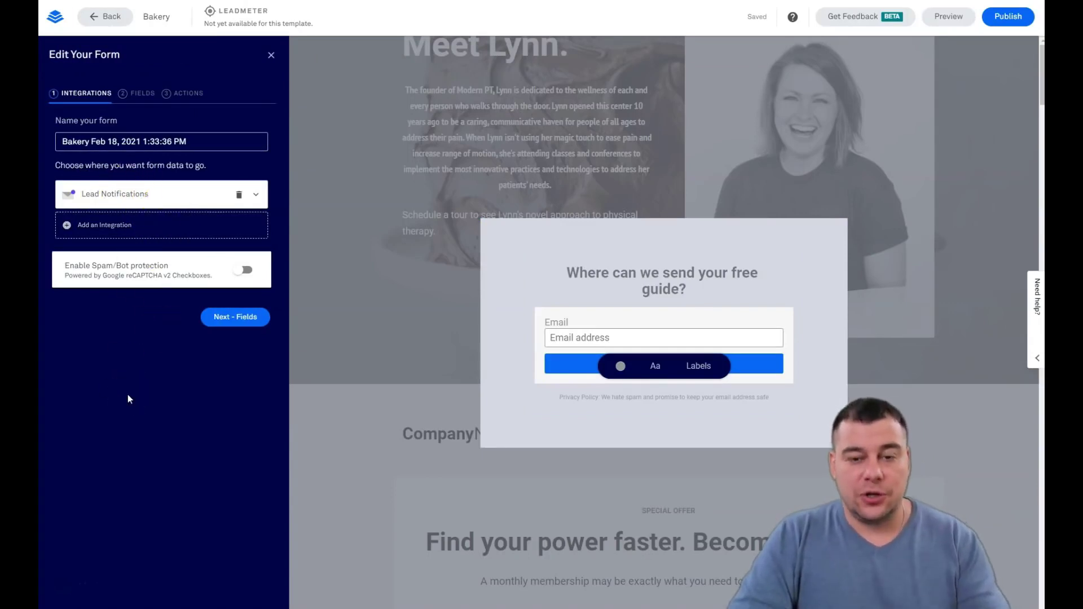
click(96, 438)
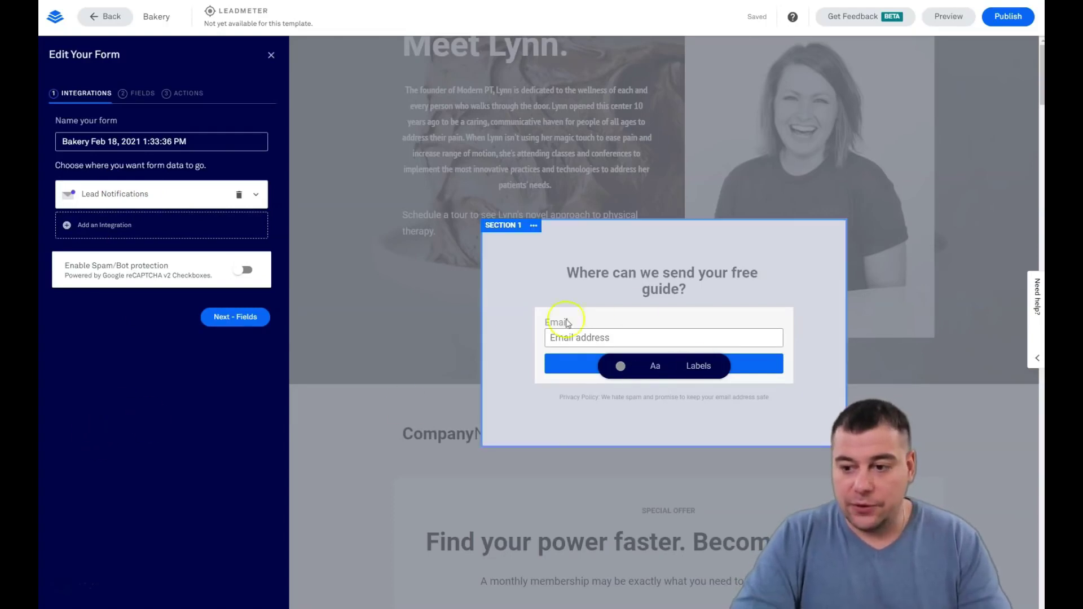
click(700, 334)
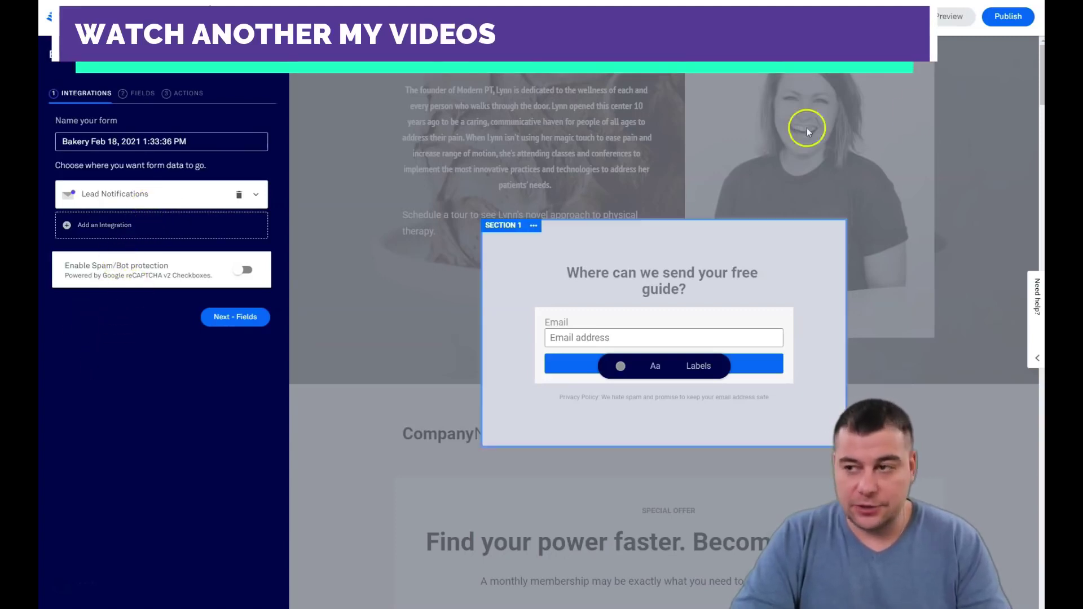
click(96, 226)
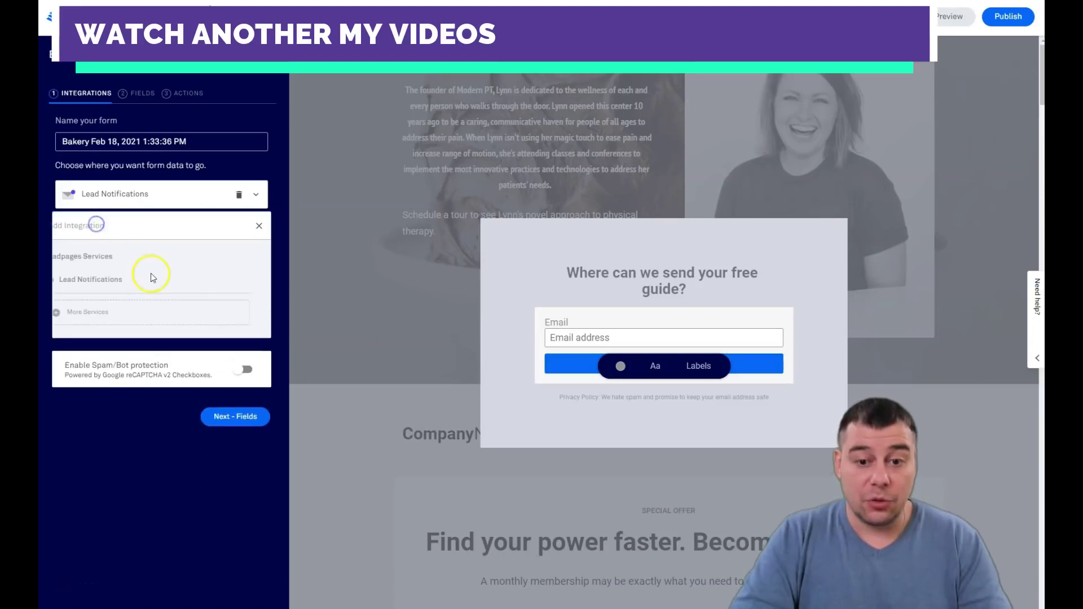
click(88, 313)
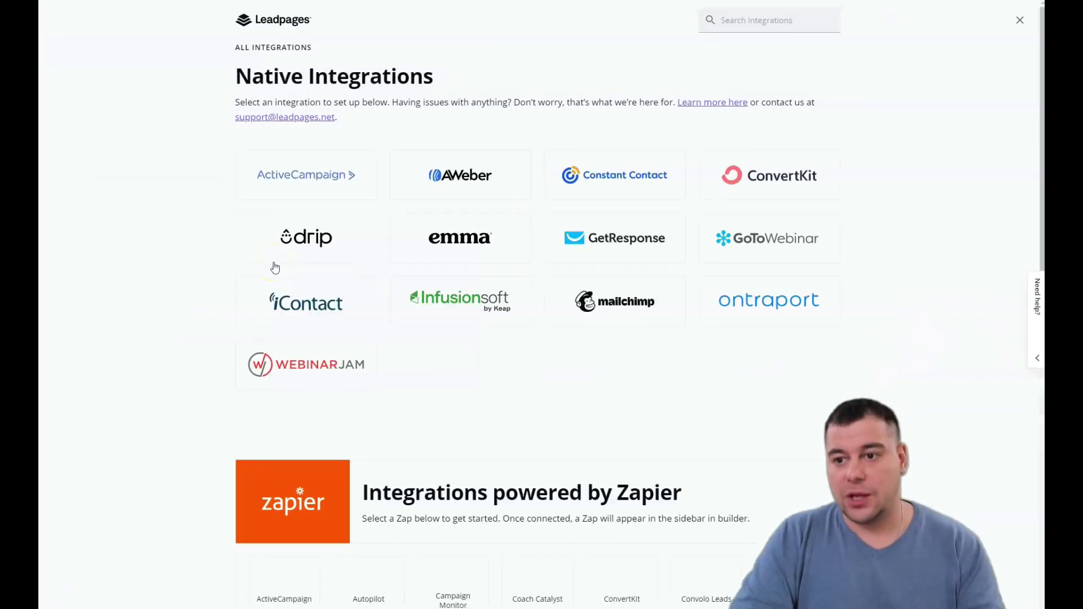
Look through the native and Zapier-powered integrations available for the form, then close the integrations list.
click(726, 217)
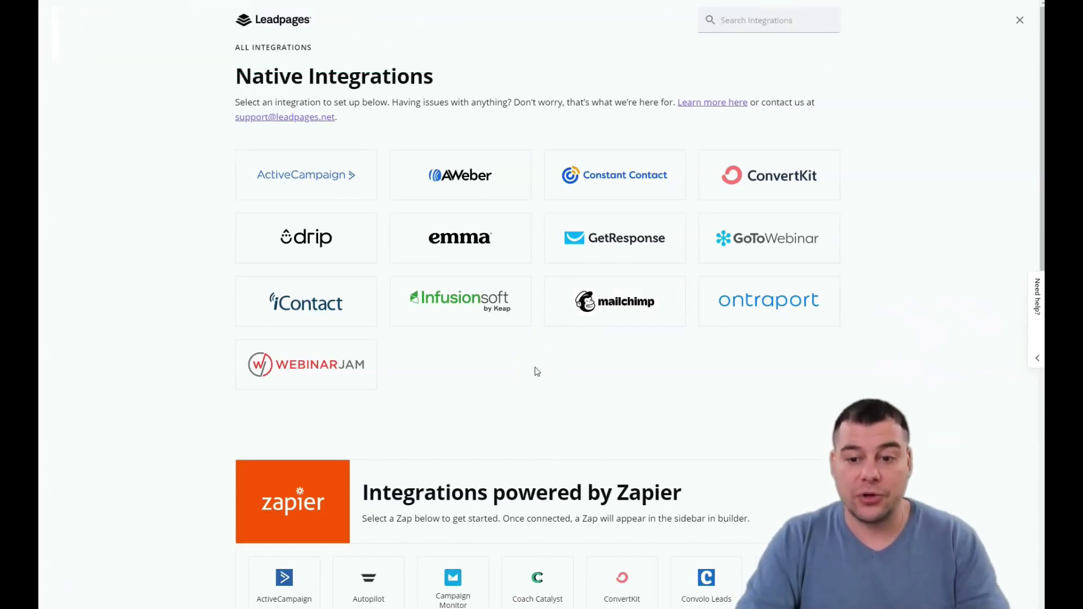
scroll(534, 367, down, 4)
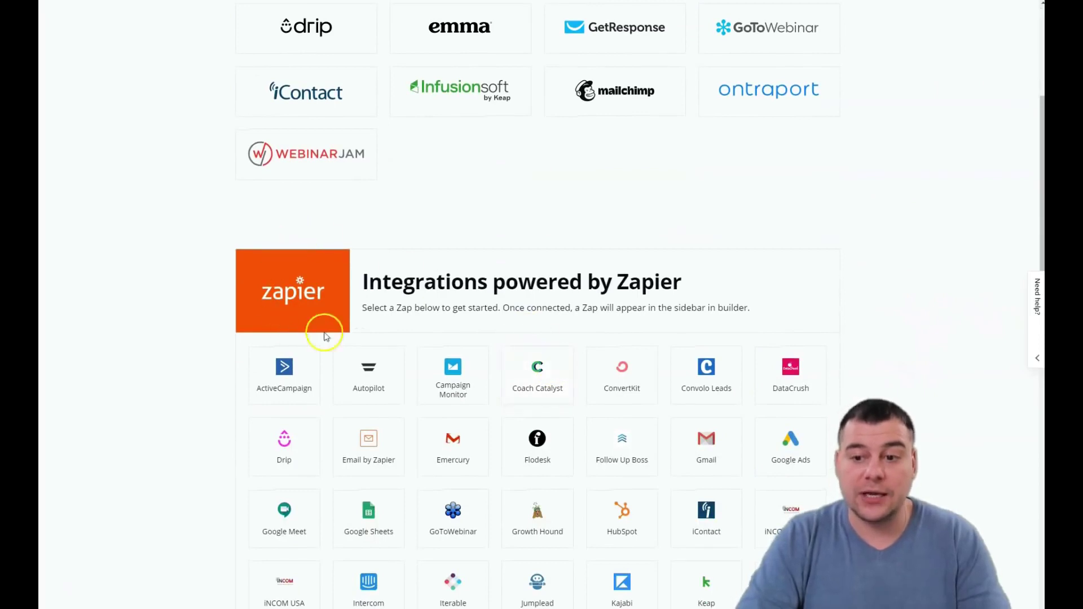
scroll(678, 379, down, 4)
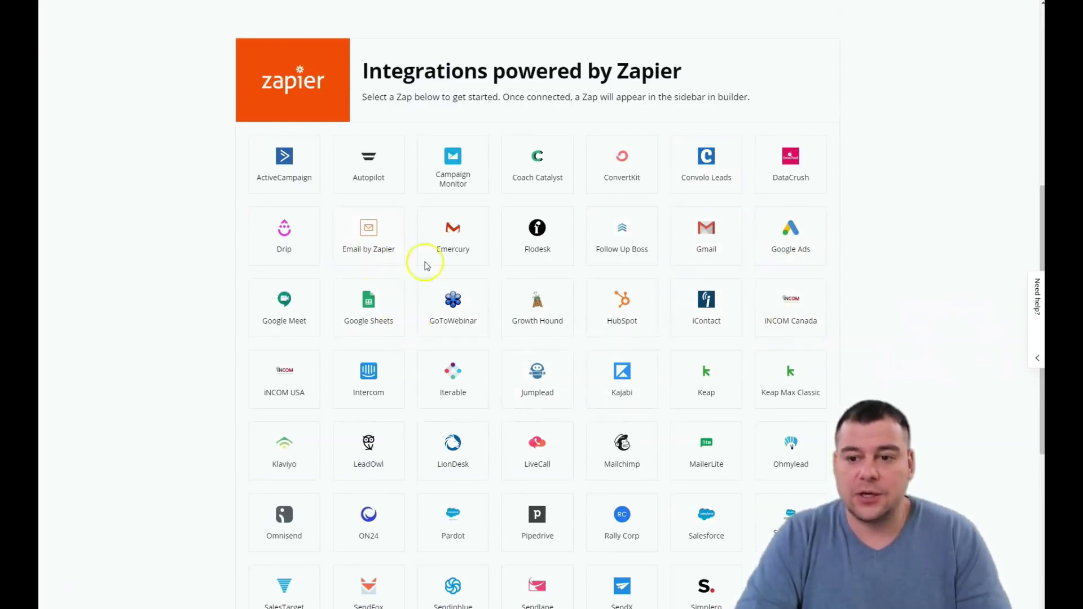
scroll(440, 357, down, 4)
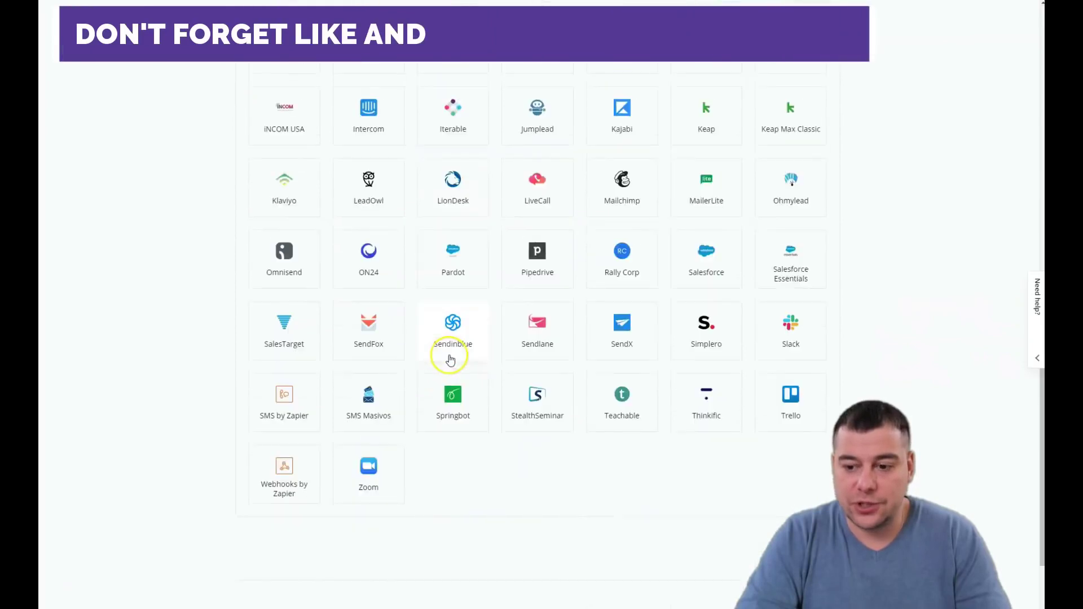
scroll(450, 360, up, 12)
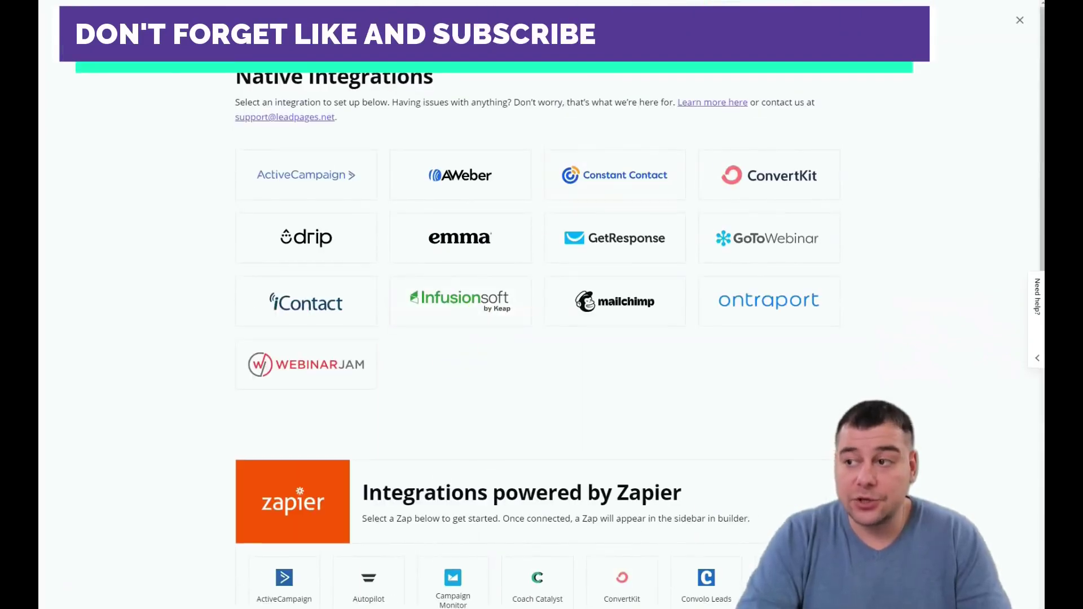
click(1021, 22)
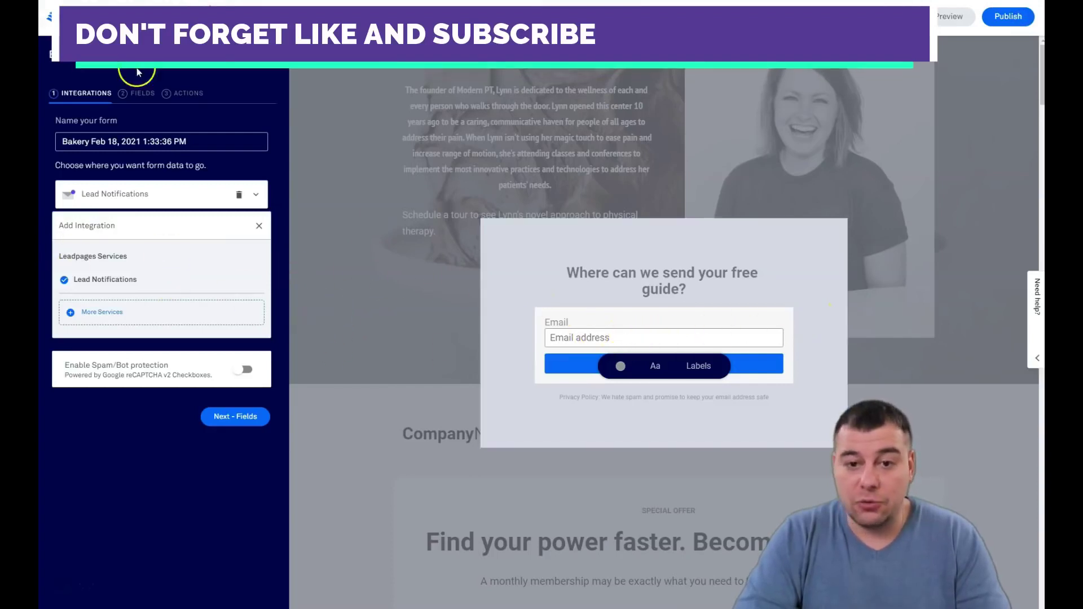
Add a First Name field to the pop-up's form and move it above the Email field.
click(125, 97)
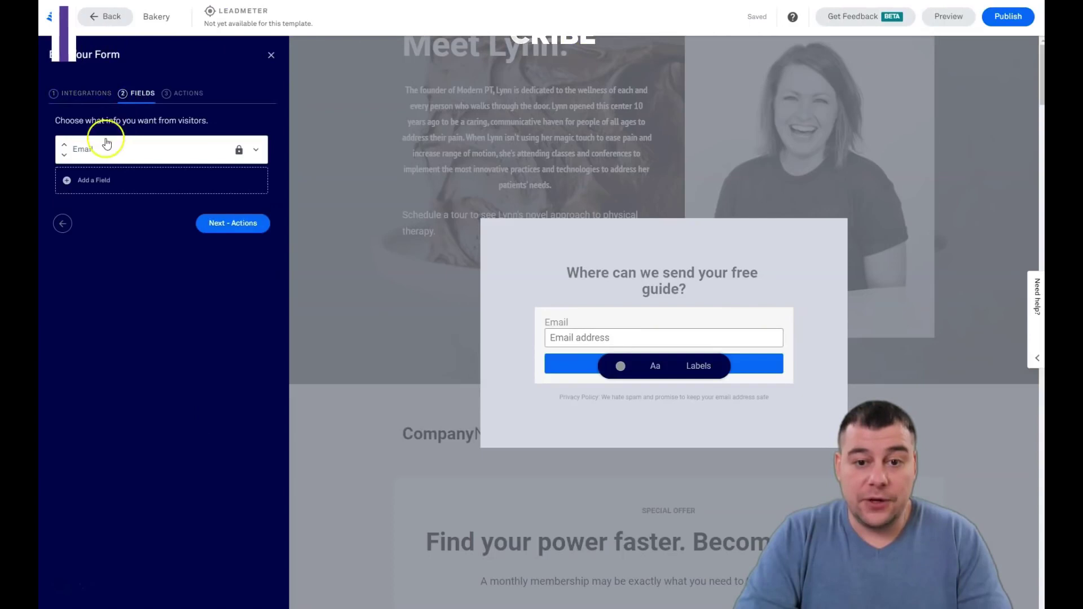
click(75, 179)
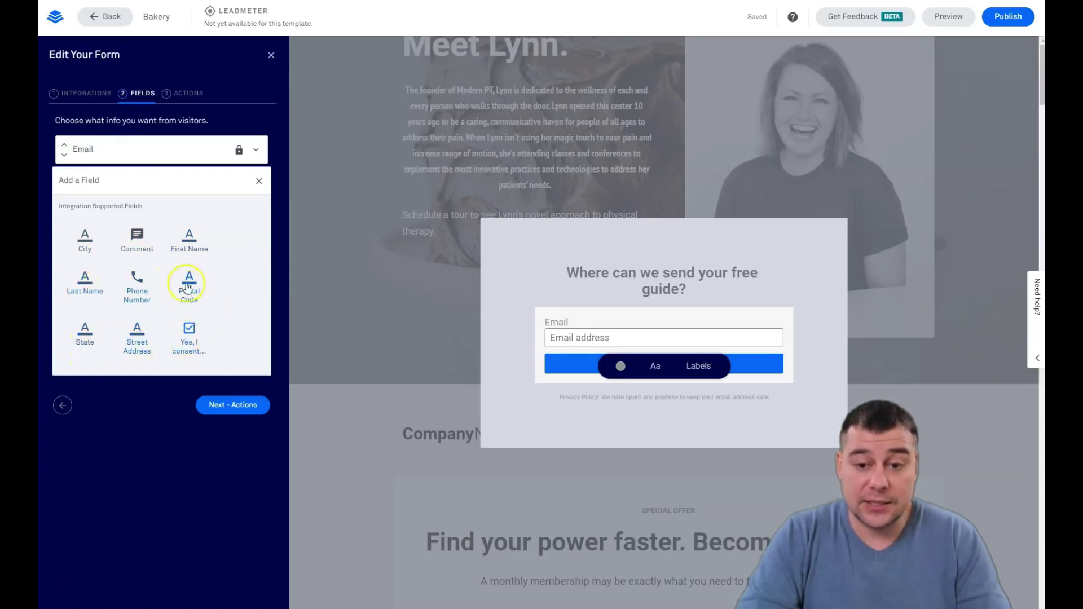
click(191, 247)
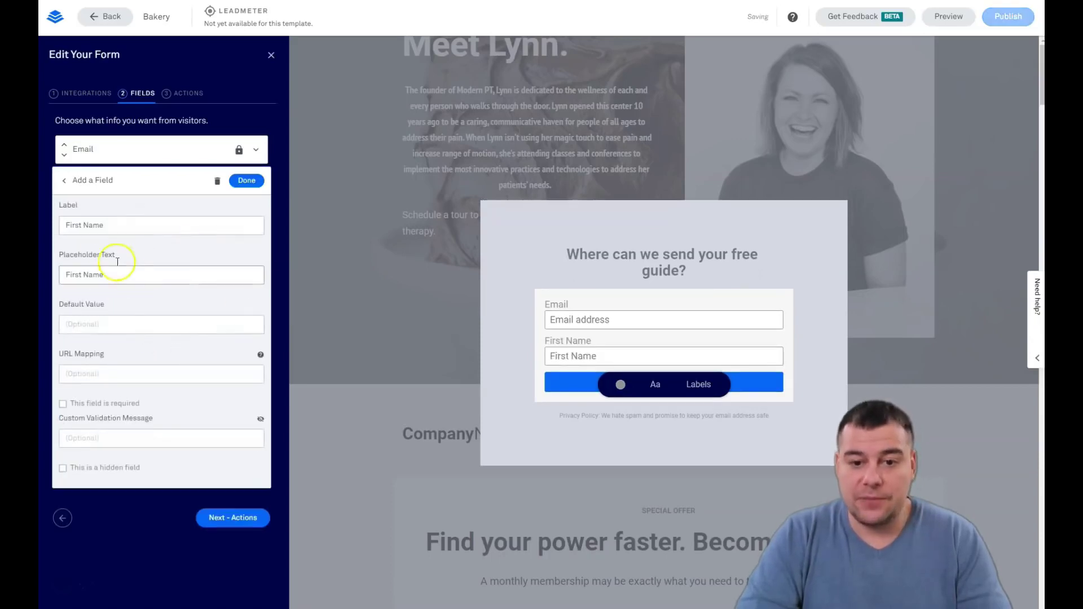
click(245, 183)
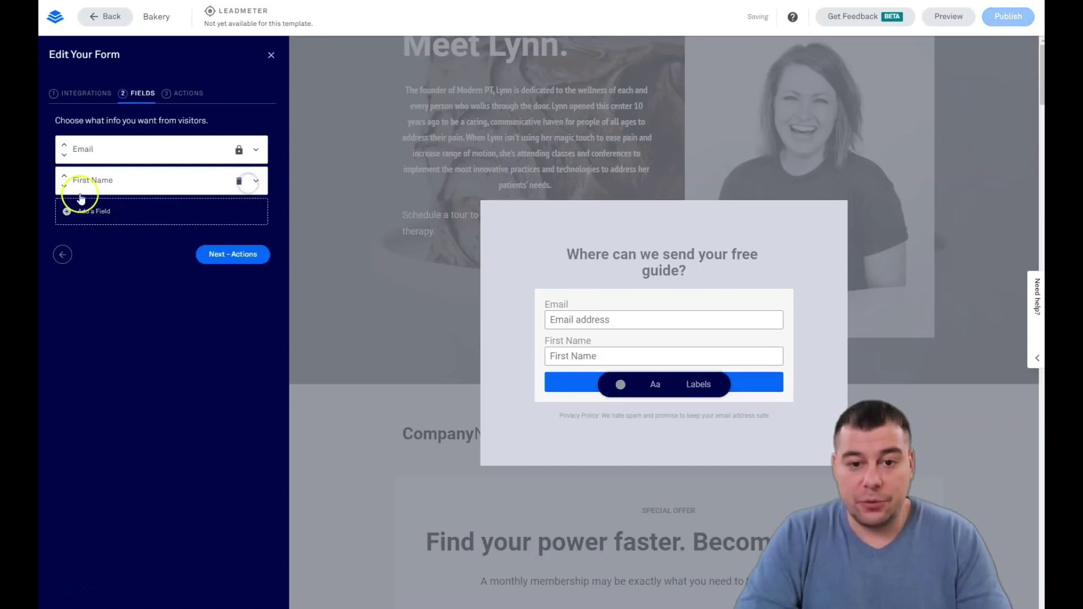
click(64, 176)
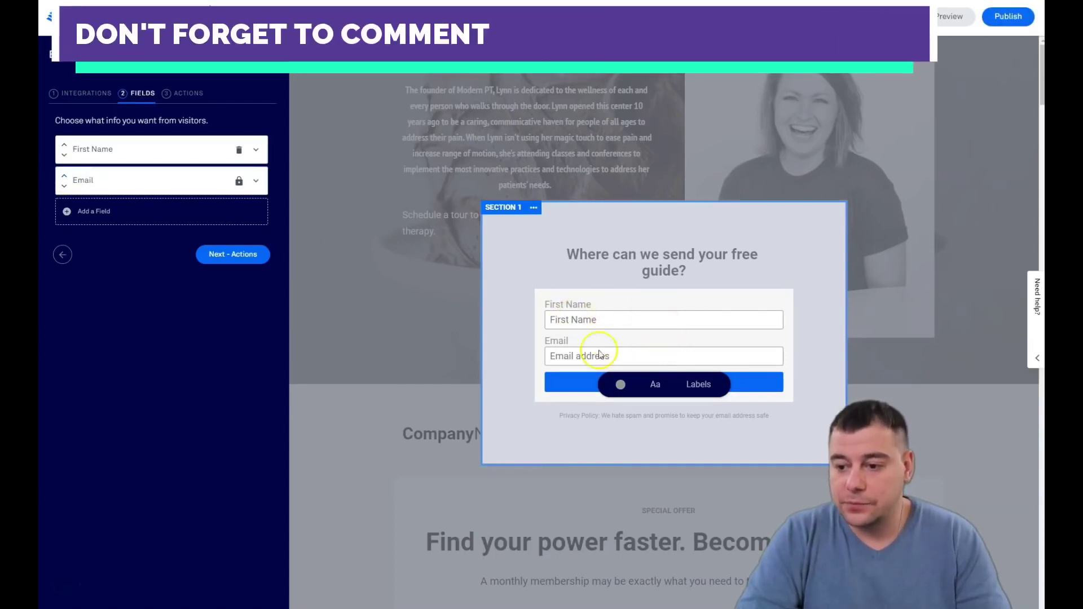
Try a white shade on the pop-up form's fields, set their color to black and leave the form editor.
click(621, 386)
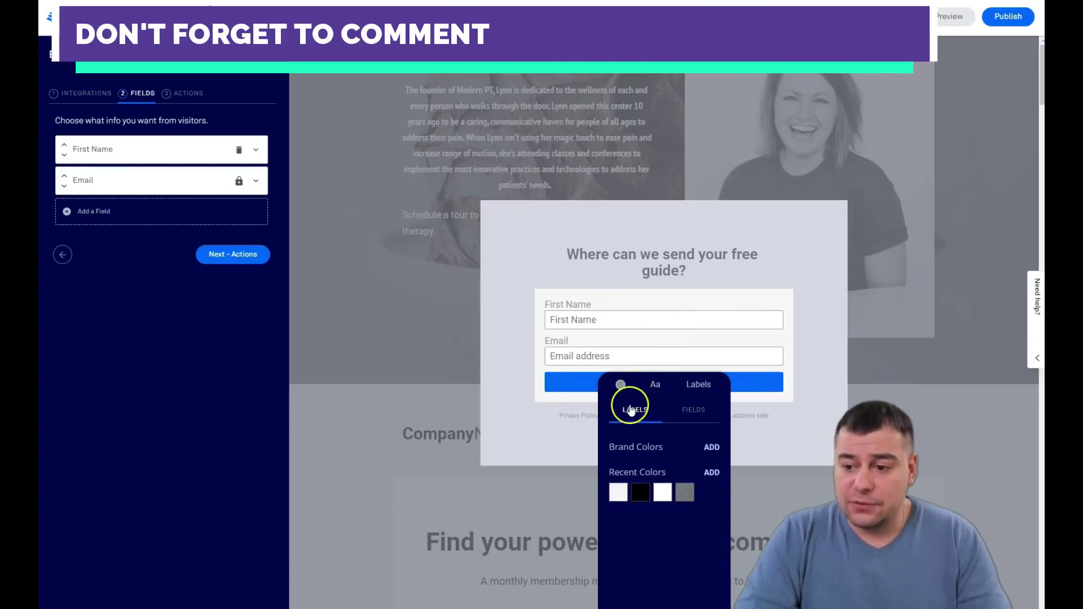
click(661, 494)
click(685, 492)
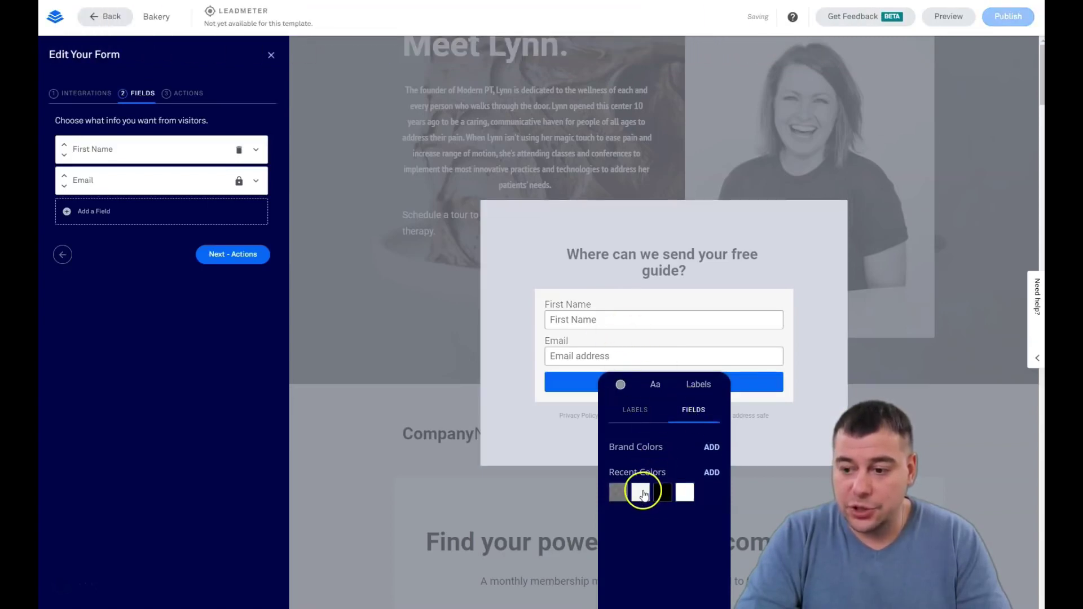
click(642, 493)
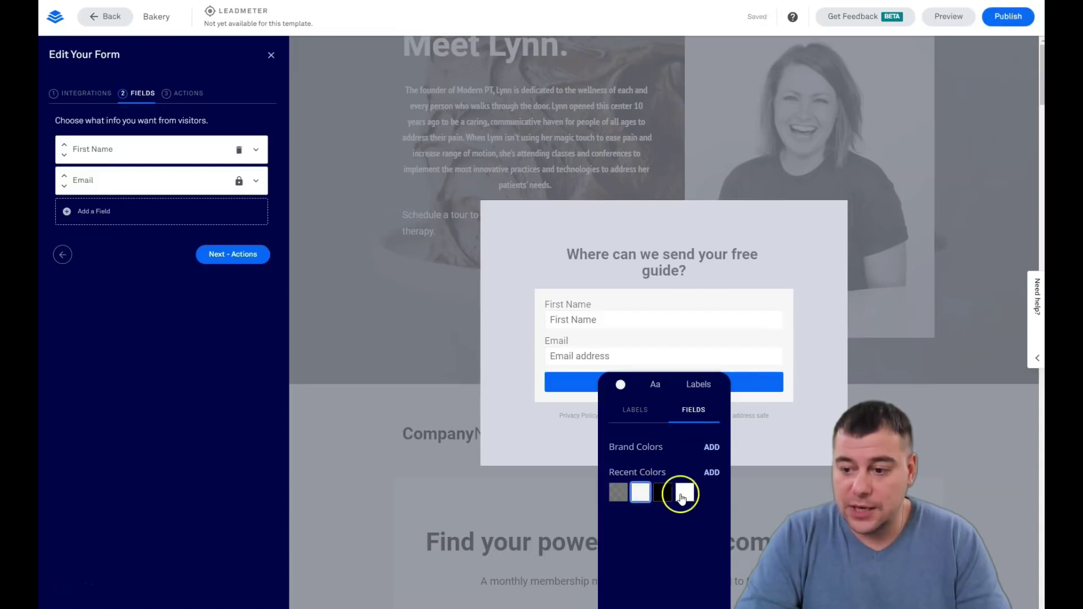
click(662, 493)
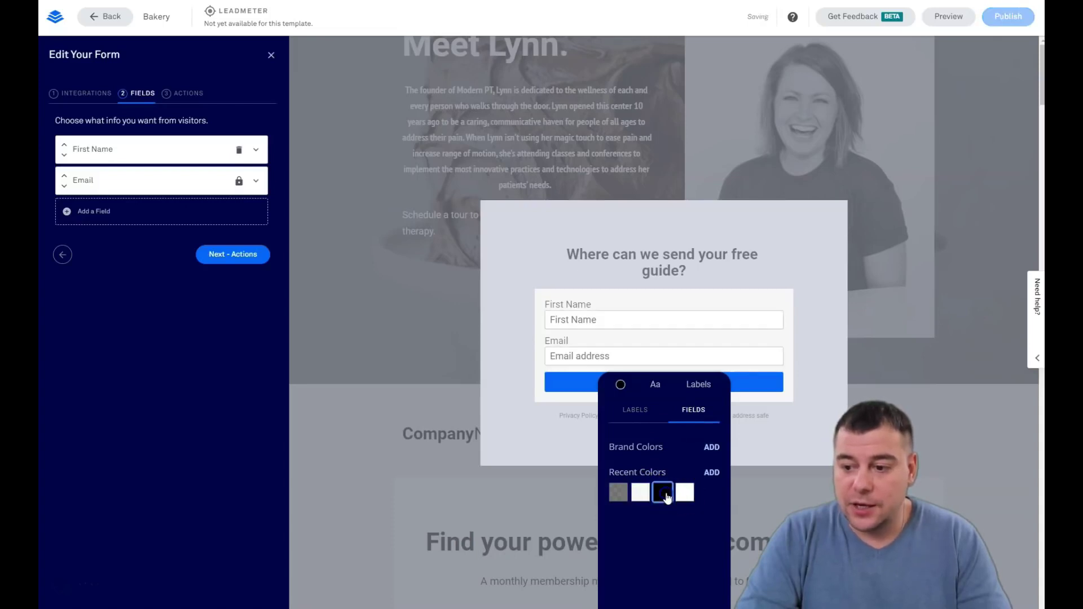
click(648, 412)
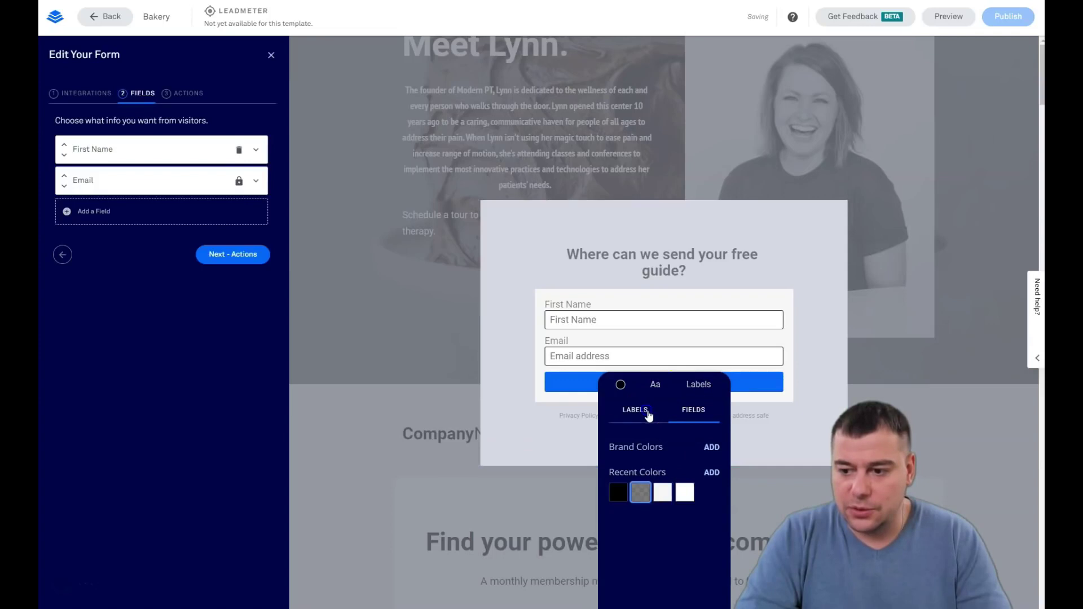
click(529, 265)
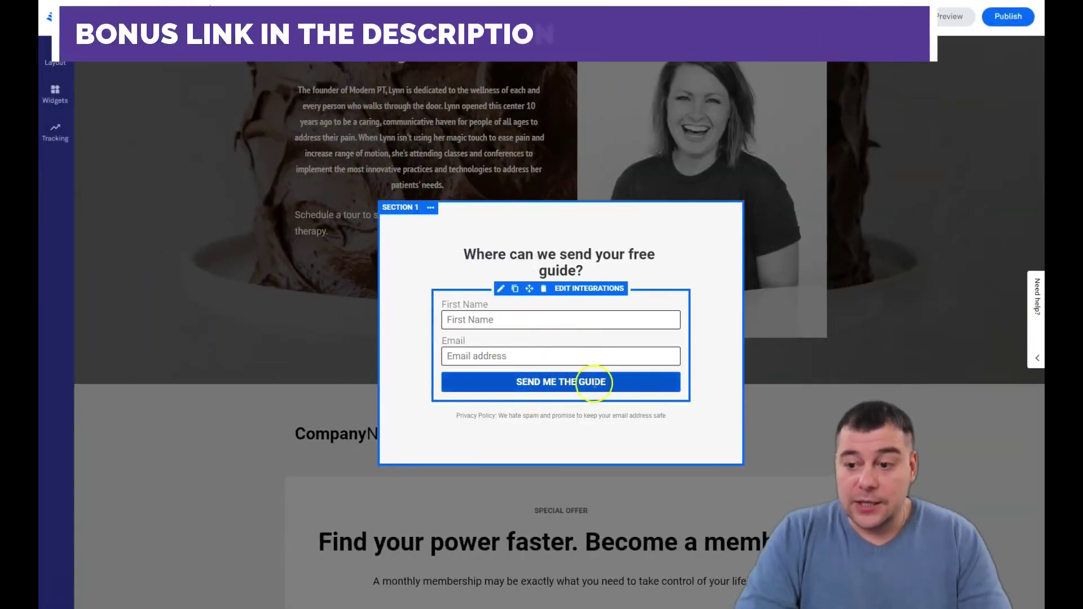
Give the SEND ME THE GUIDE button black text and the recent near-white background color, and close the pop-up.
click(592, 382)
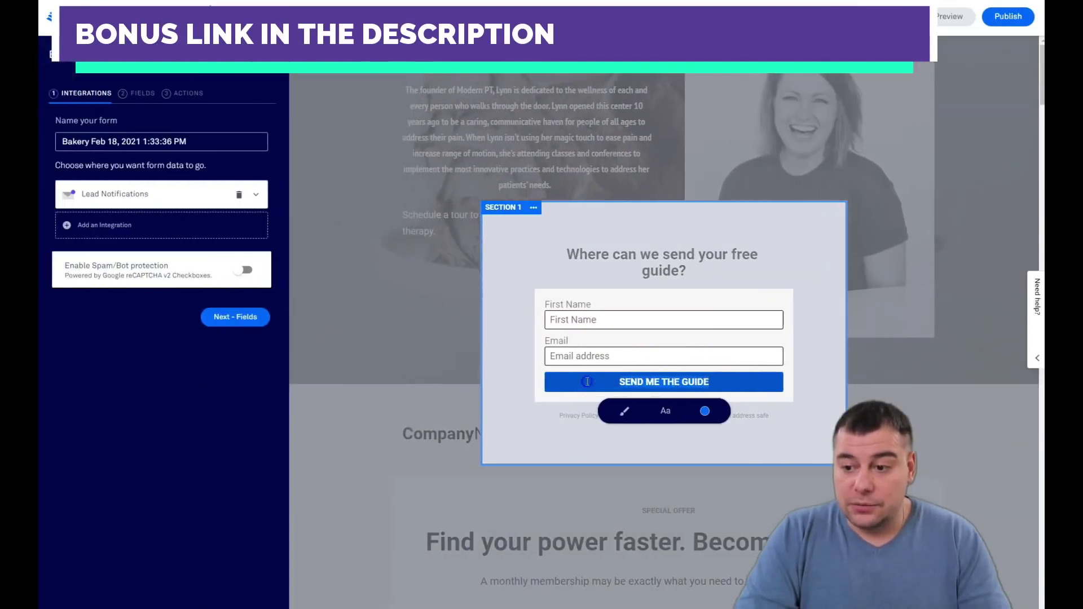
click(705, 410)
click(635, 444)
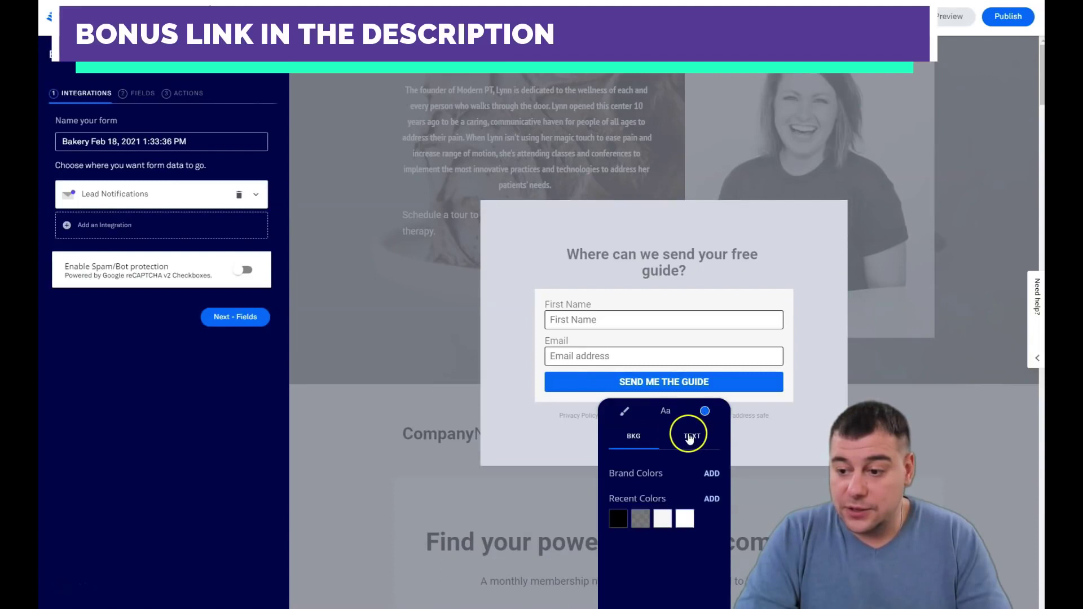
click(691, 443)
click(618, 519)
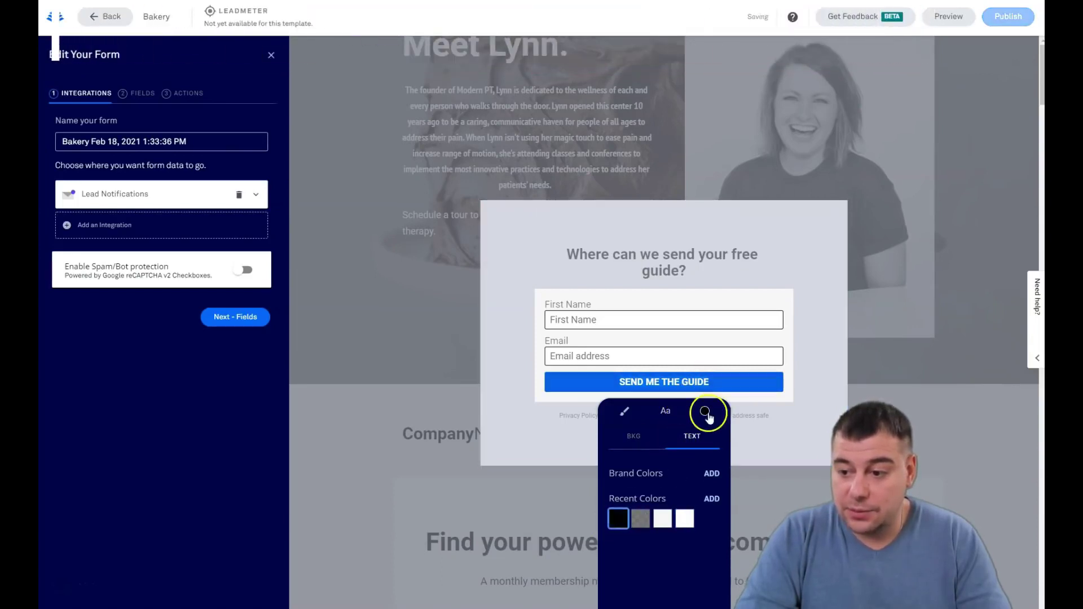
click(645, 442)
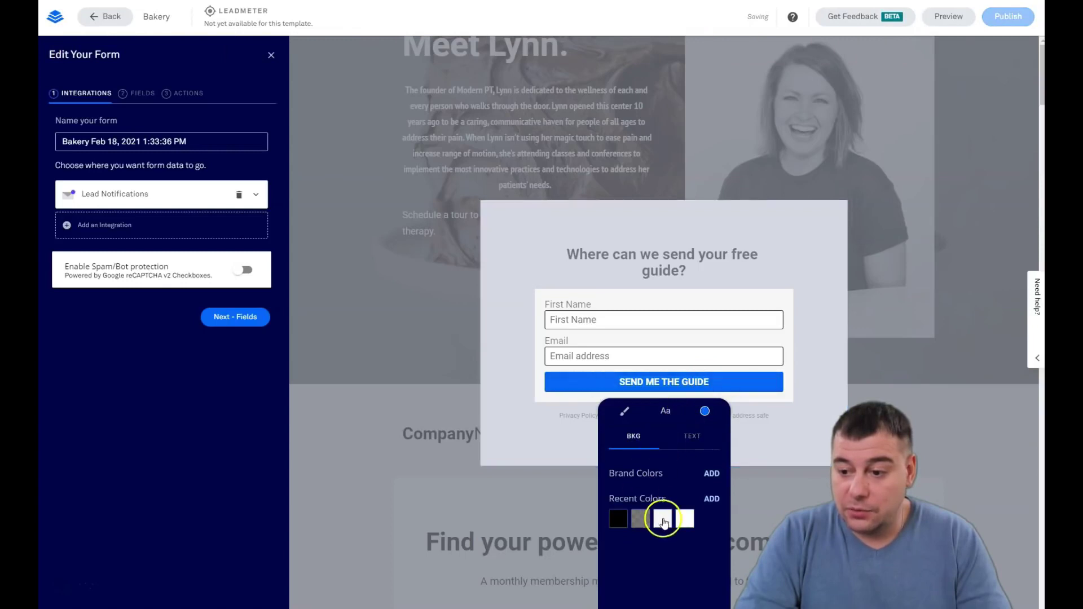
click(663, 519)
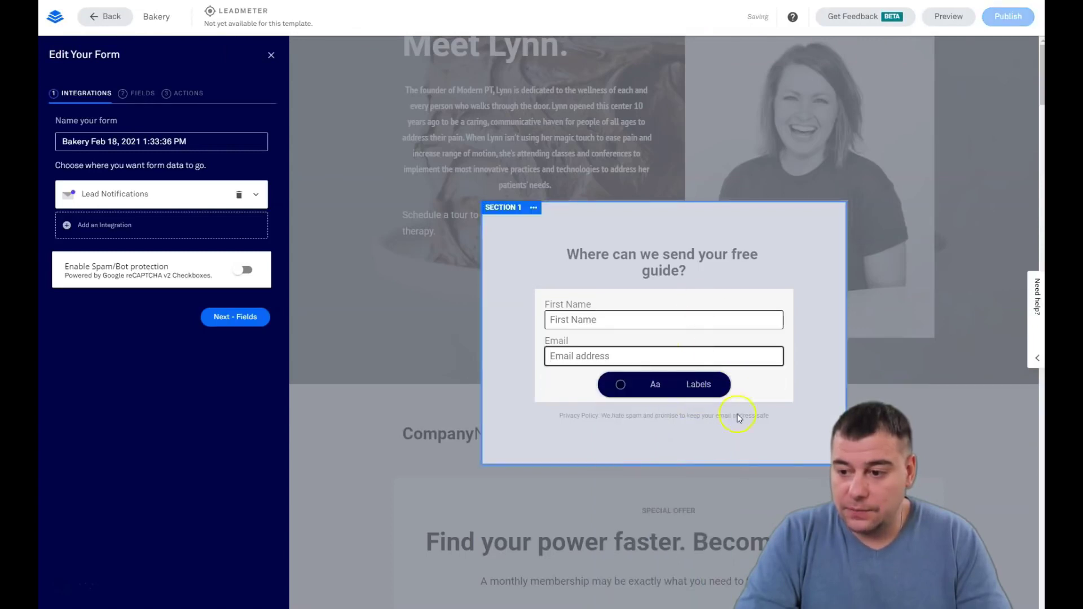
click(738, 418)
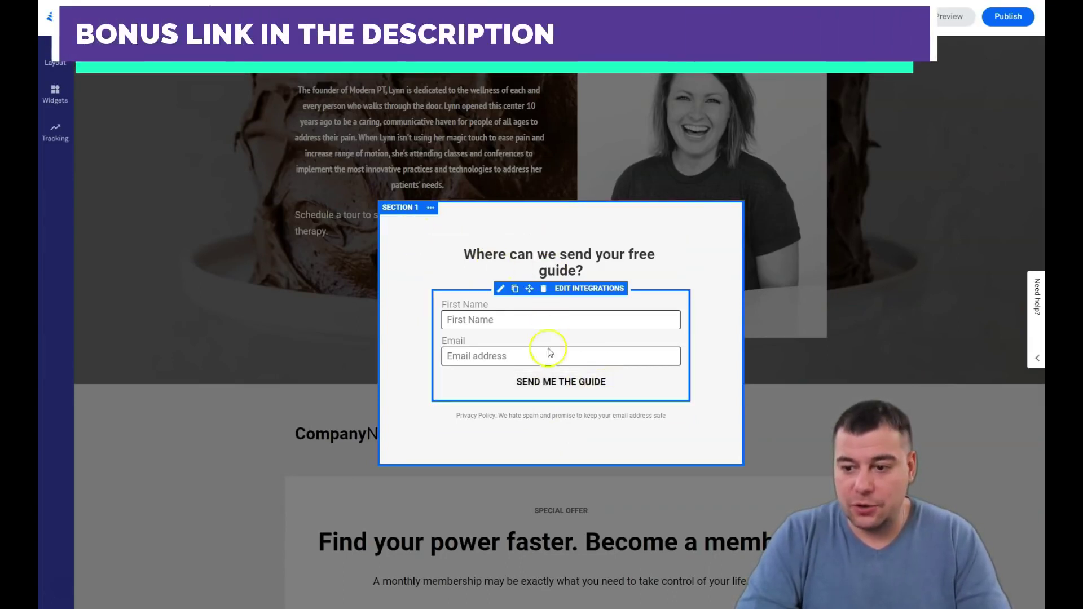
click(291, 240)
Add Image, Video, Image + Text and Text widgets around the special offer text in the Hero 1 section.
scroll(485, 320, down, 3)
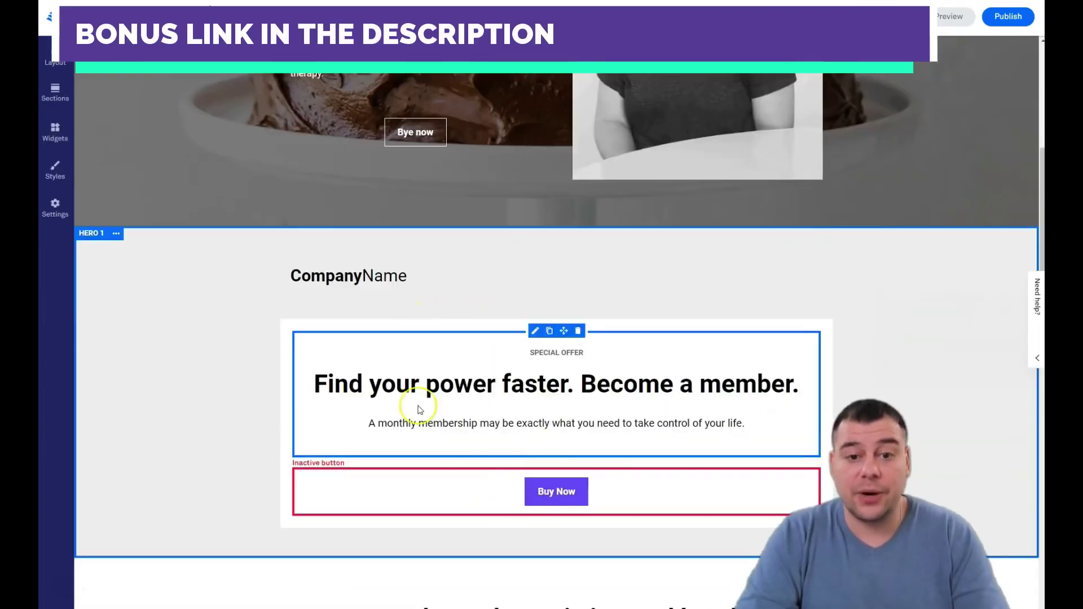
click(54, 134)
drag(121, 154, 376, 408)
drag(174, 150, 647, 449)
drag(188, 105, 565, 411)
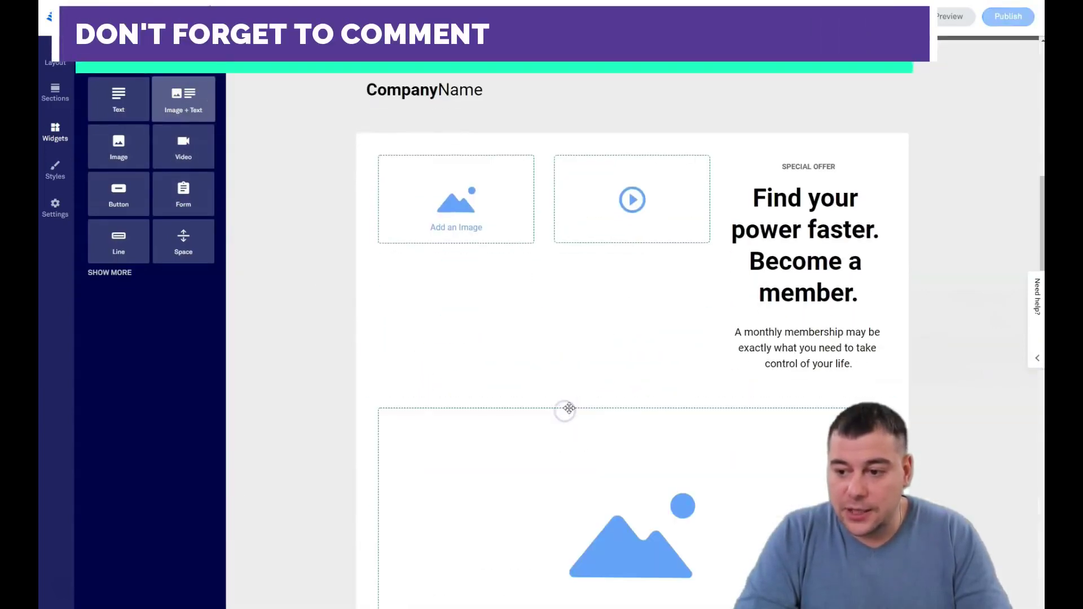
scroll(592, 344, down, 1)
drag(113, 96, 382, 250)
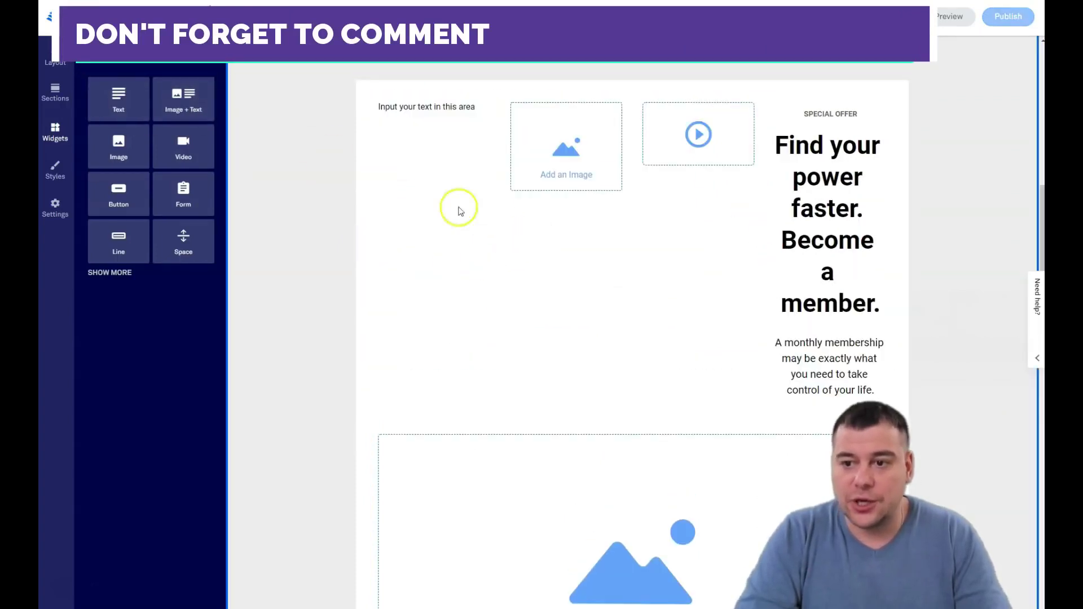
Delete the added Text, Image, Video and Image + Text widgets from the Hero 1 section's offer box.
mouse_move(450, 118)
click(456, 96)
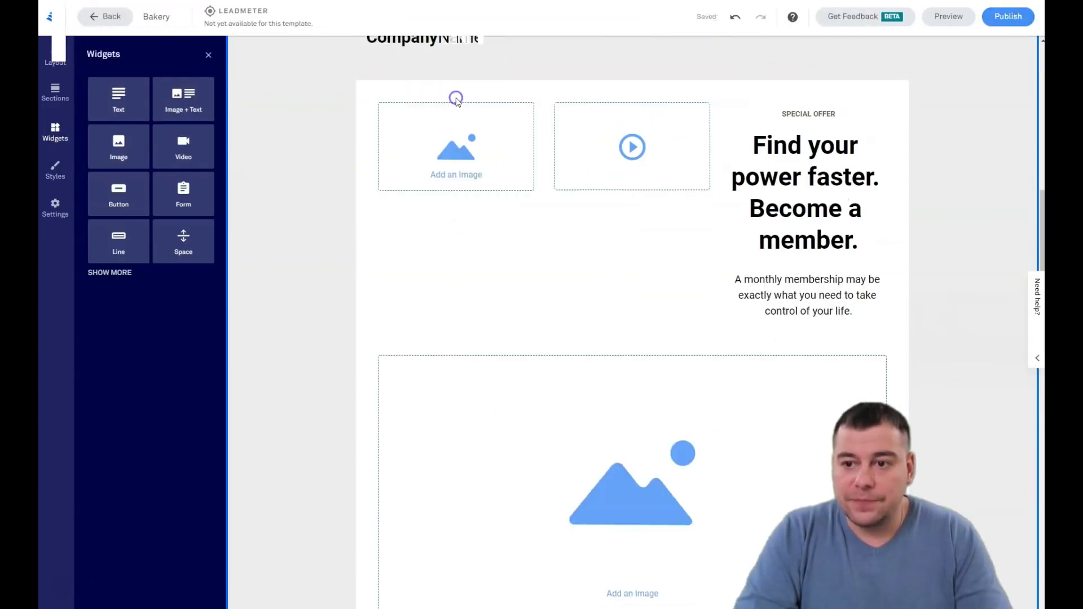
click(495, 169)
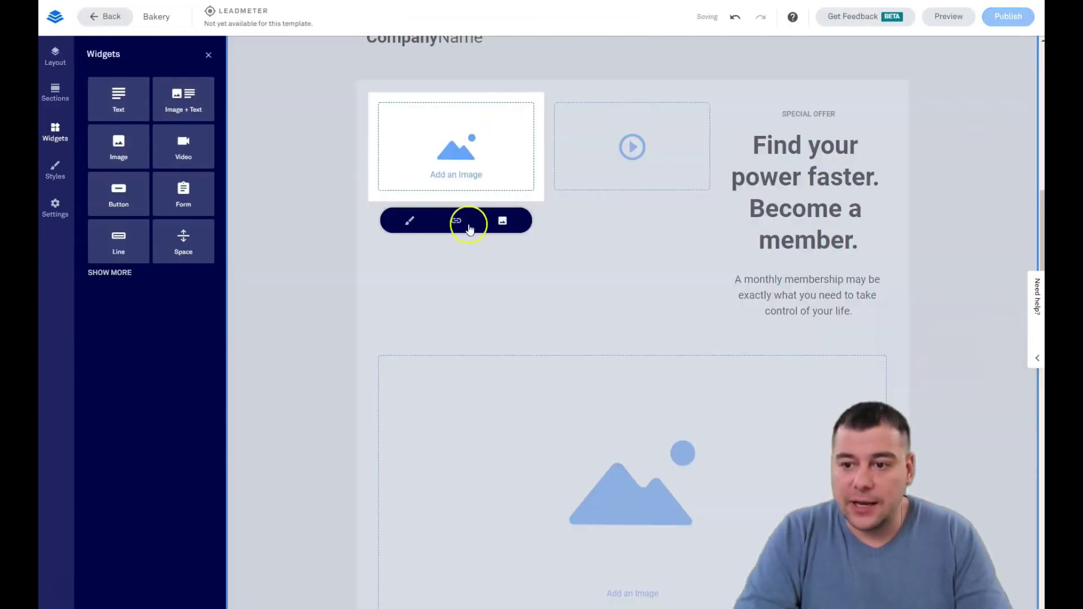
click(571, 257)
mouse_move(424, 156)
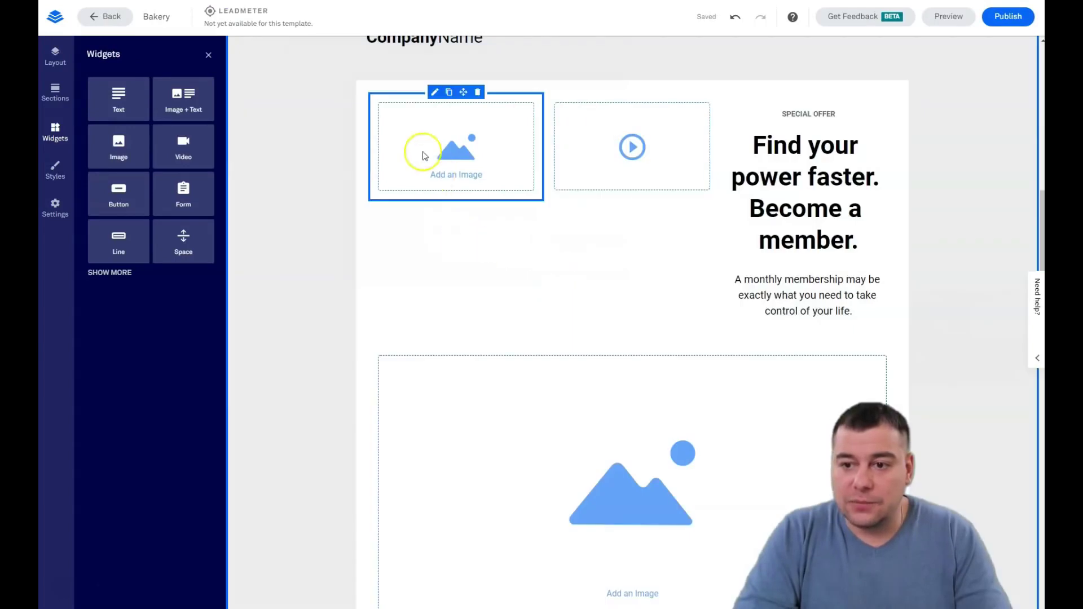
click(478, 96)
click(520, 93)
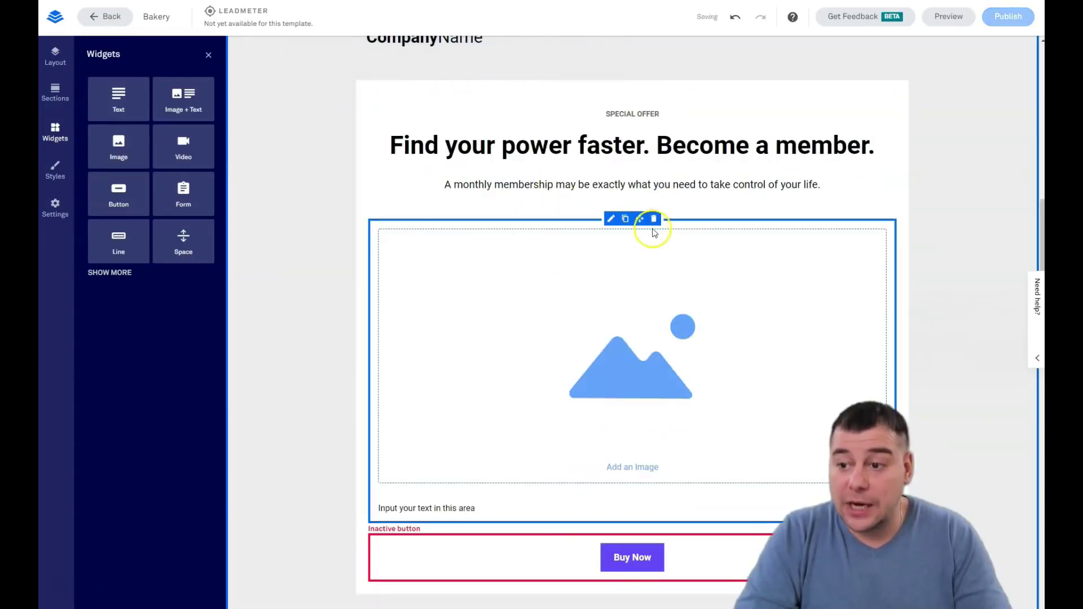
click(653, 219)
Open the Hero 1 section's settings and set an uploaded Happy Birthday cake picture as its background image.
scroll(306, 163, up, 5)
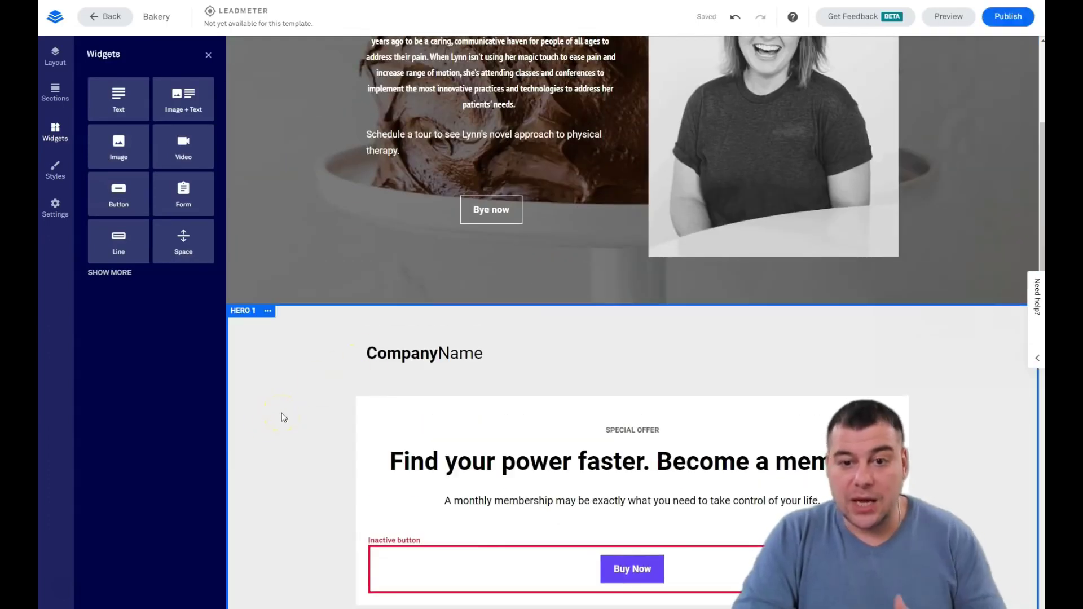
click(269, 314)
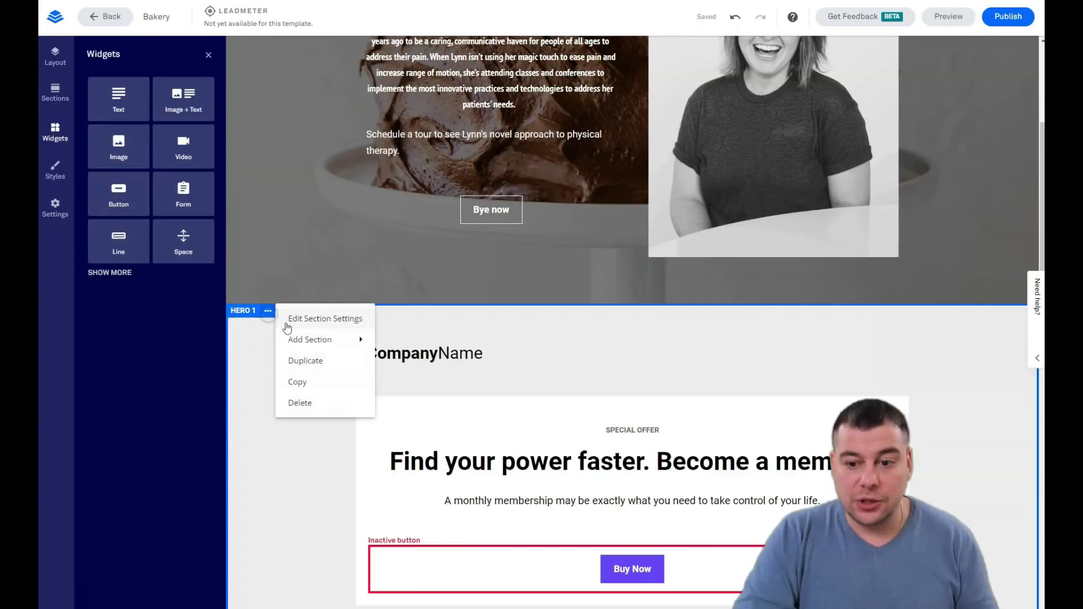
click(314, 319)
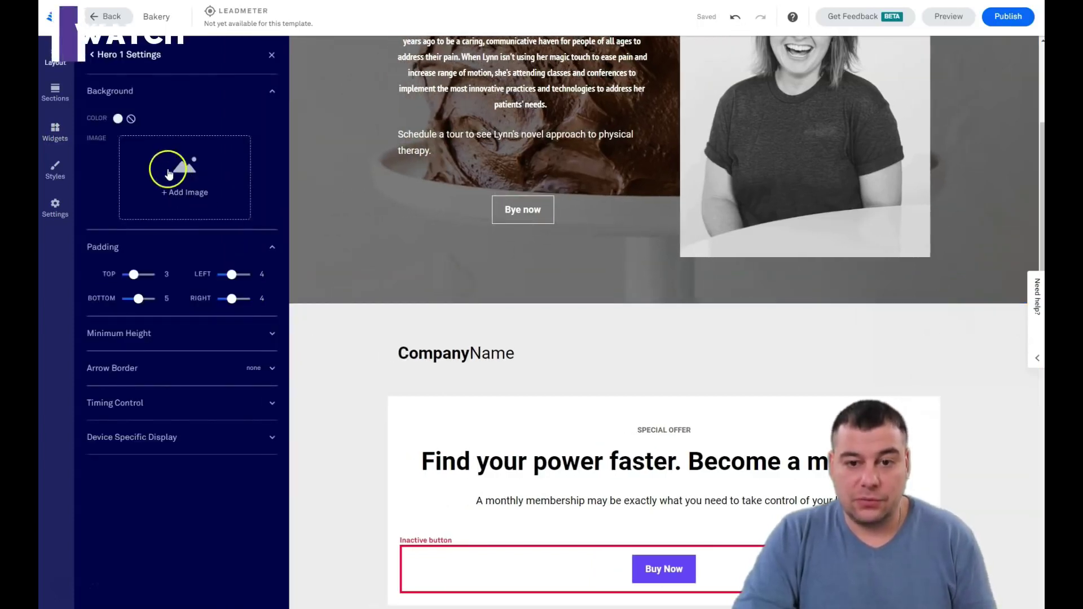
click(169, 173)
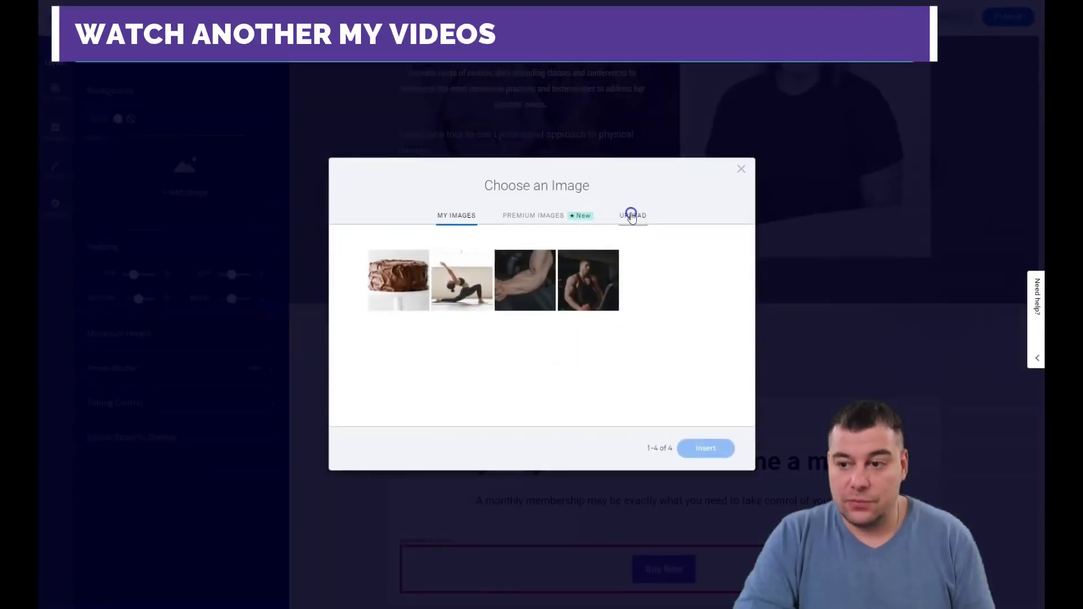
click(631, 216)
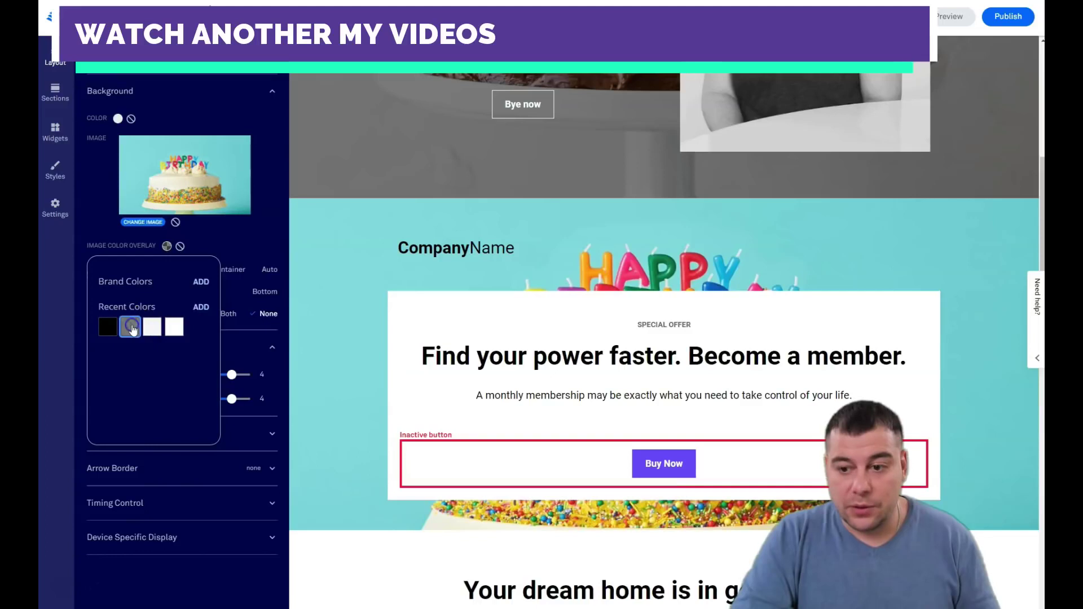
Apply the recent semi-transparent gray as the color overlay on the Hero 1 background image and close the section's settings.
click(130, 327)
click(434, 242)
click(327, 272)
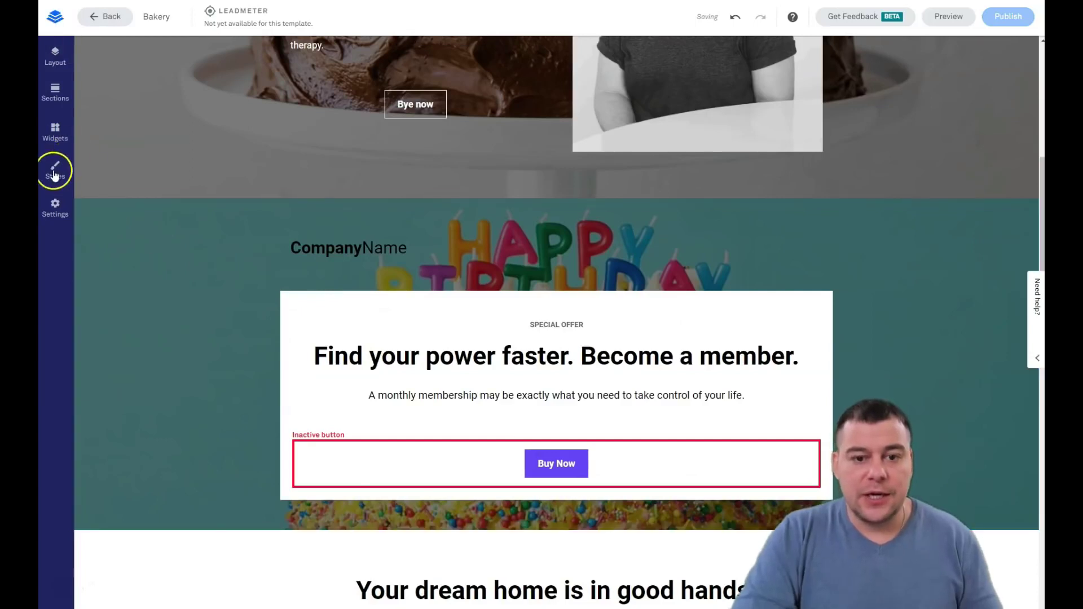
Try Archivo Narrow as the page-wide headline font, and settle on Dosis.
click(53, 175)
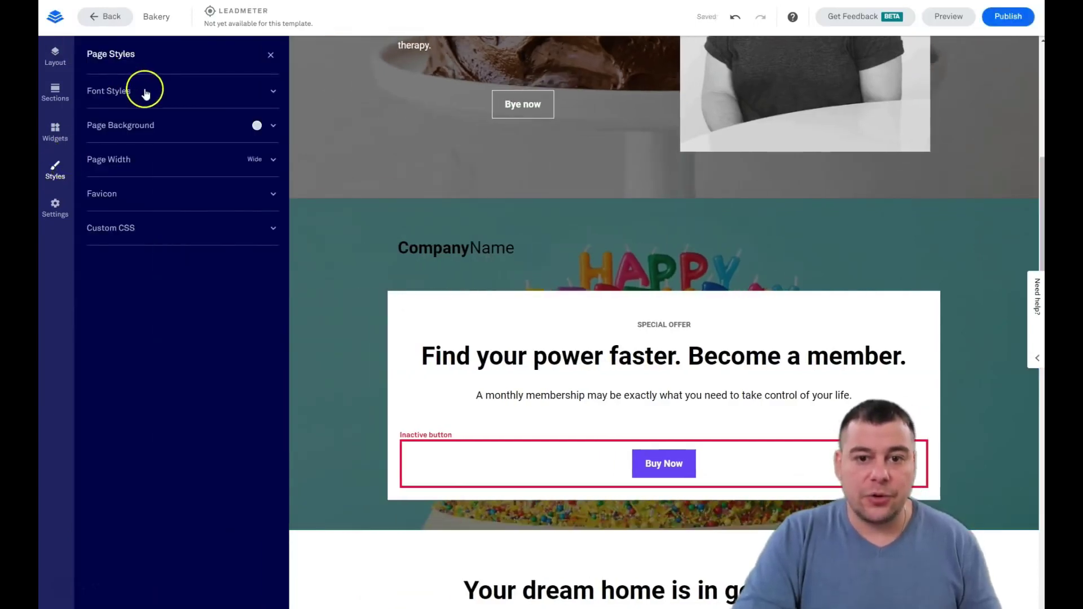
click(274, 93)
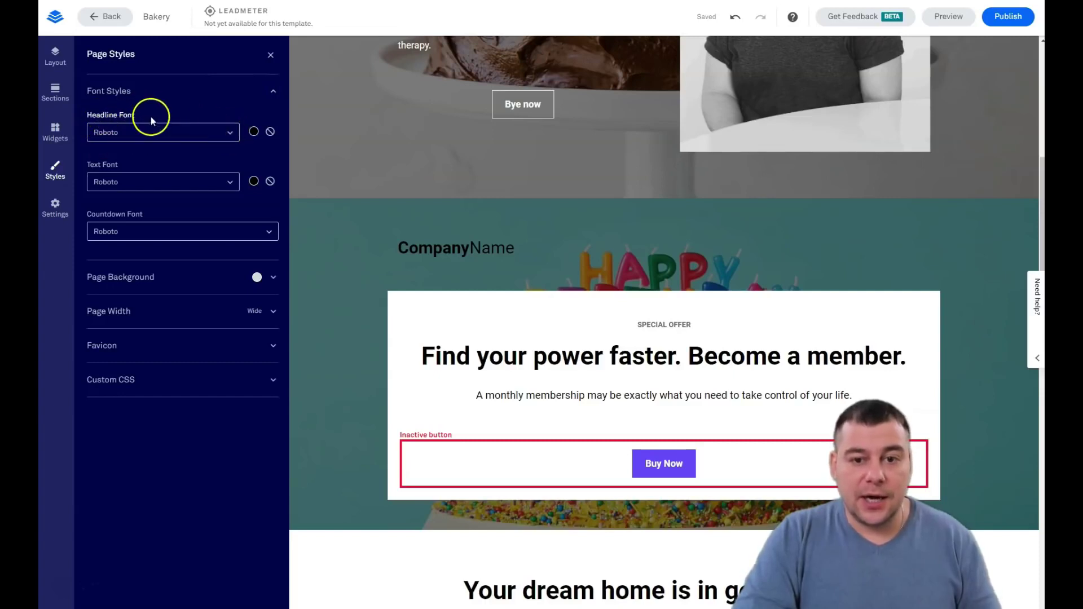
click(231, 136)
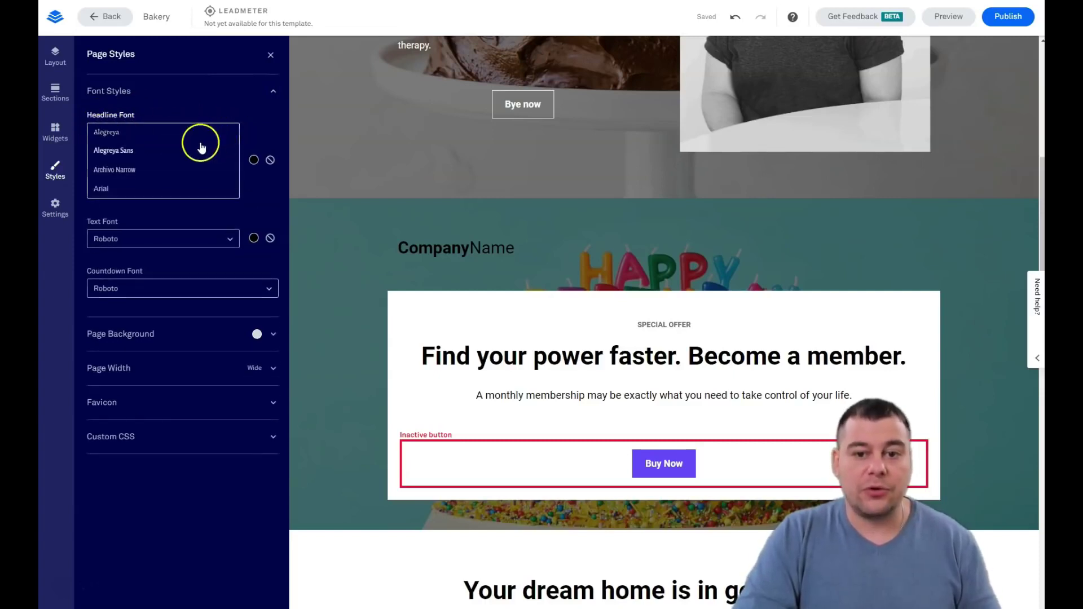
click(133, 174)
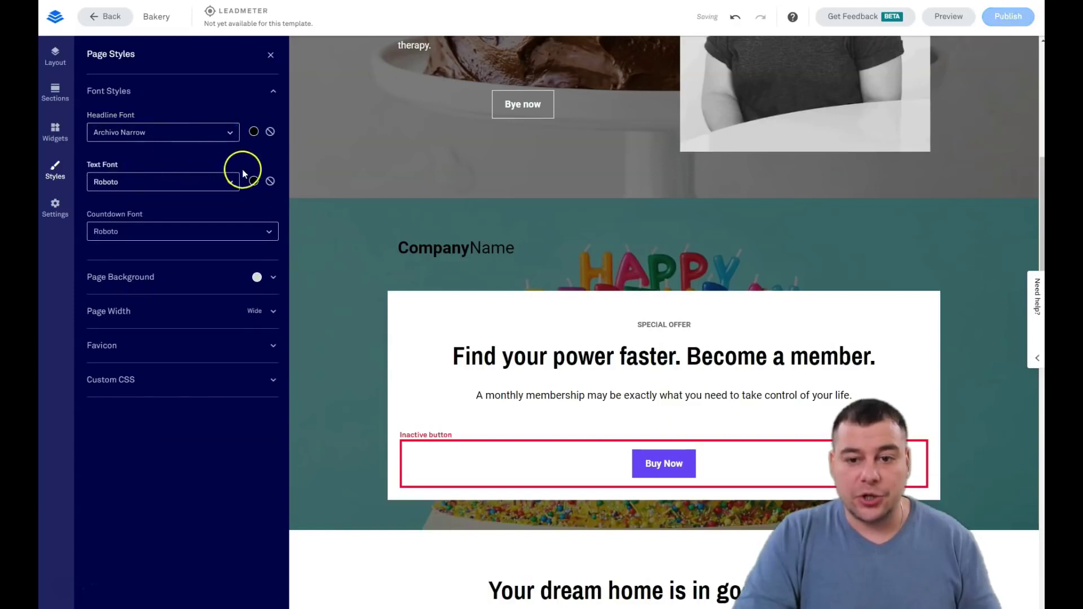
click(230, 134)
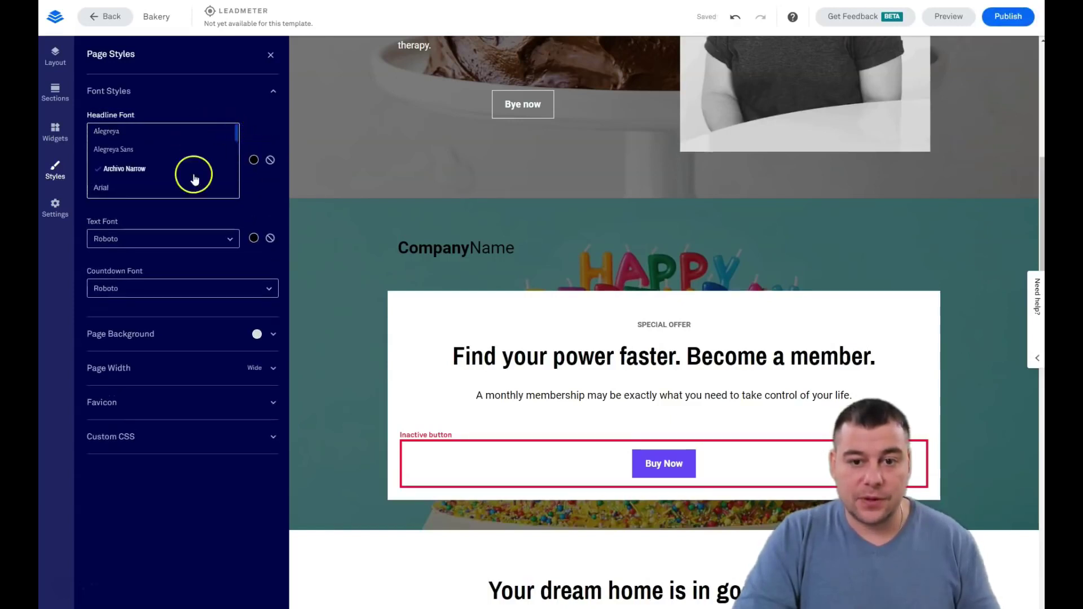
scroll(154, 164, down, 5)
click(116, 154)
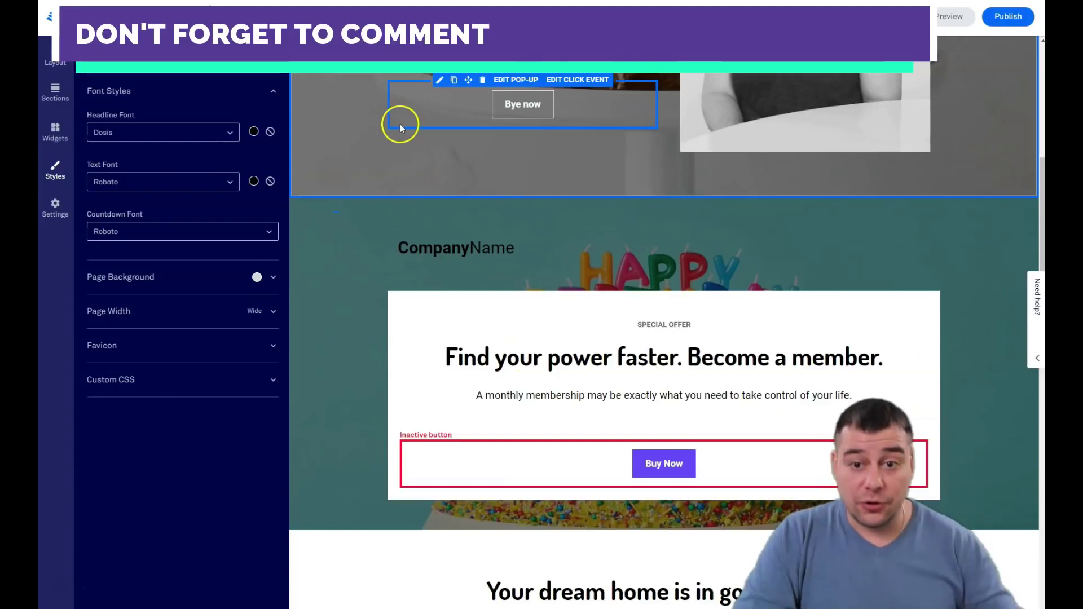
Set the page-wide text font to Alegreya Sans and close the page styles.
click(230, 182)
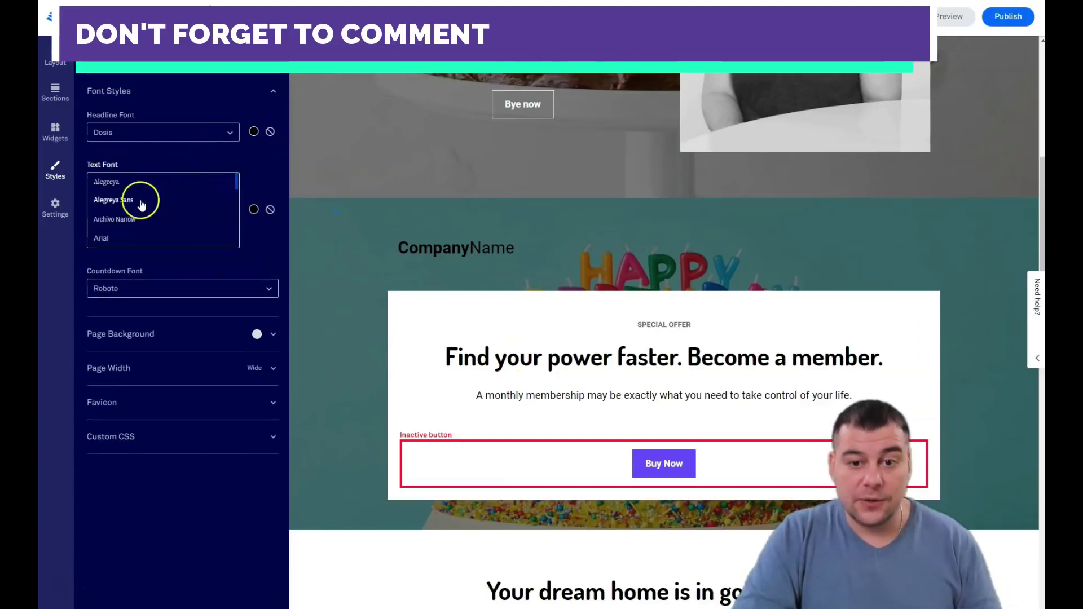
click(136, 201)
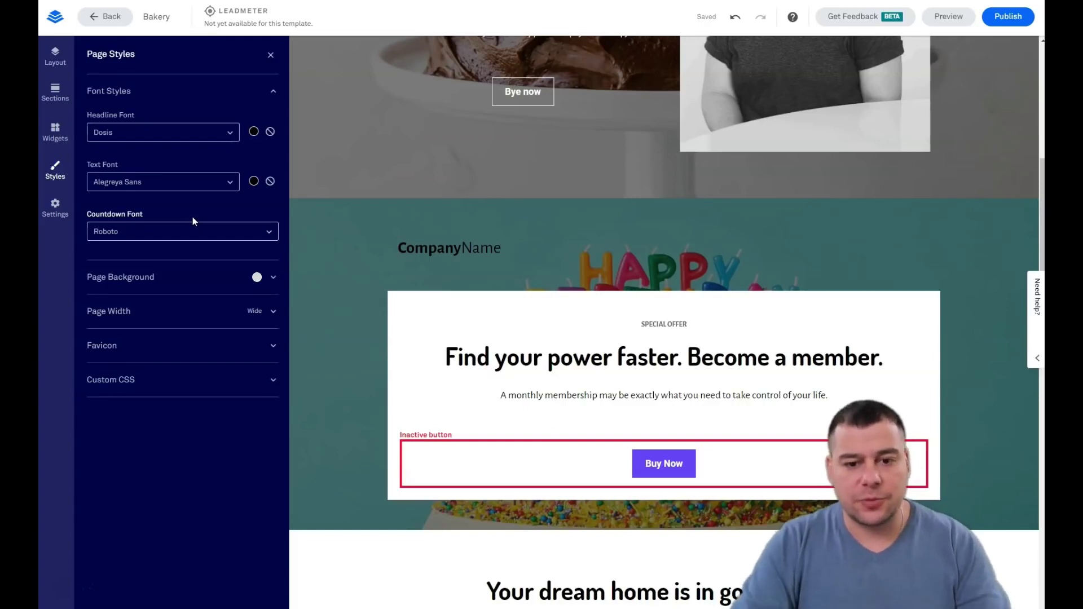
click(195, 189)
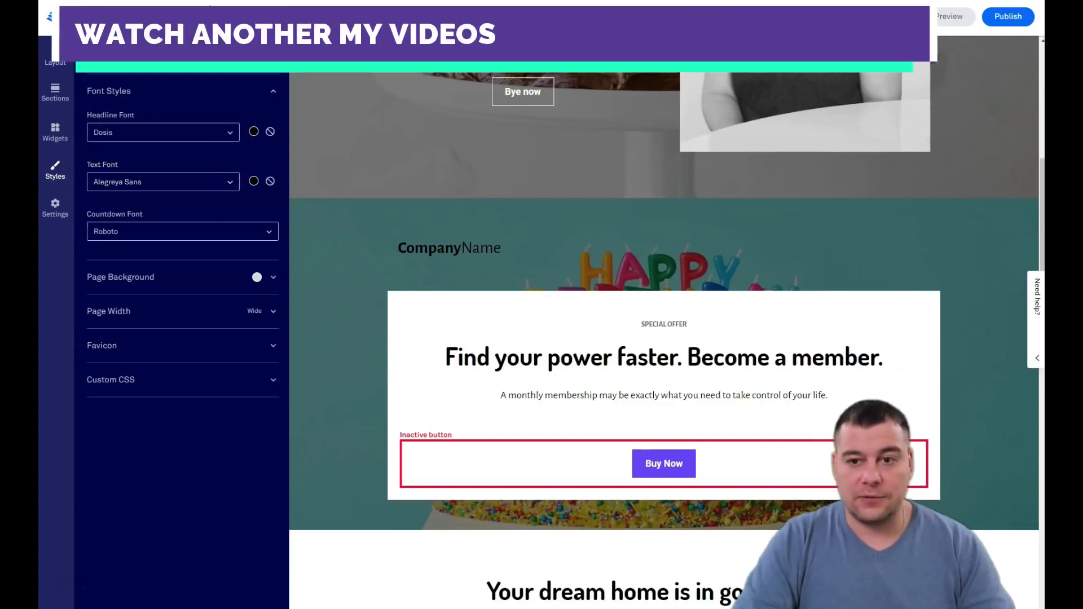
click(278, 67)
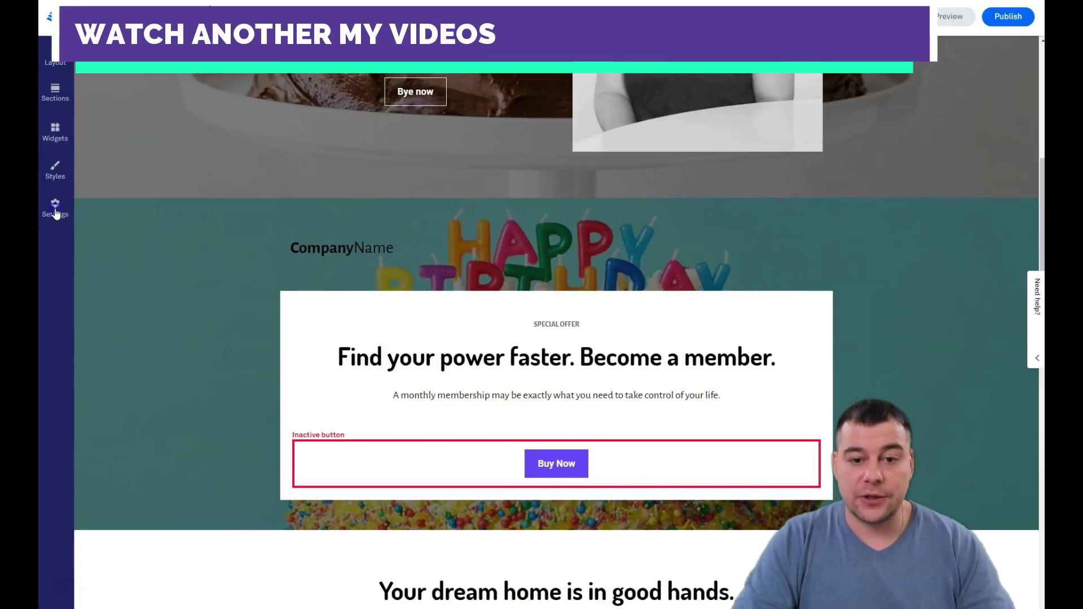
Review the page's SEO, social sharing and analytics settings, and leave them for the page styles.
click(55, 210)
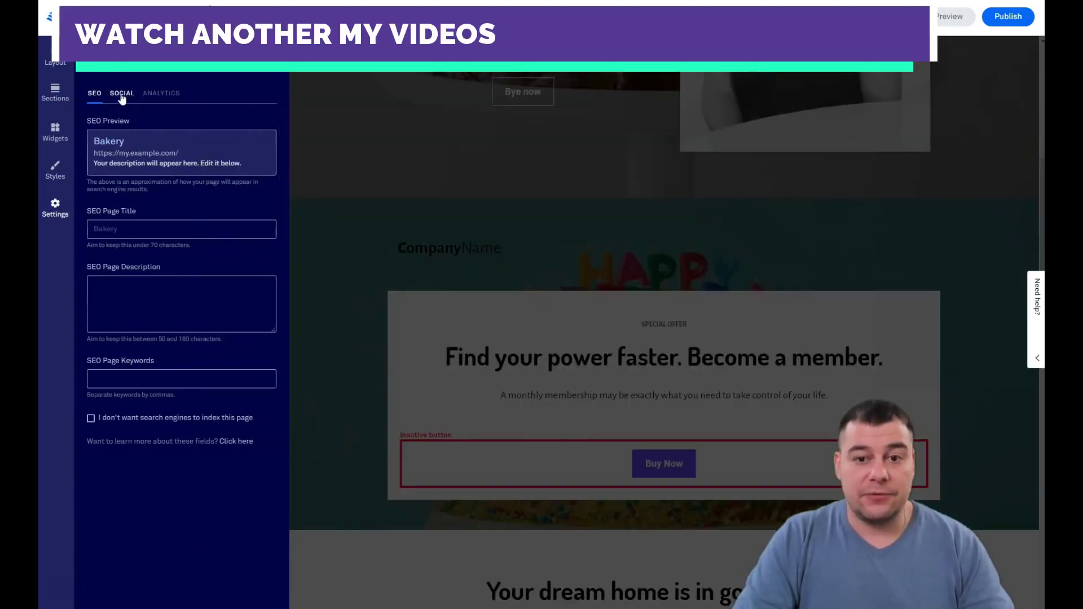
click(105, 96)
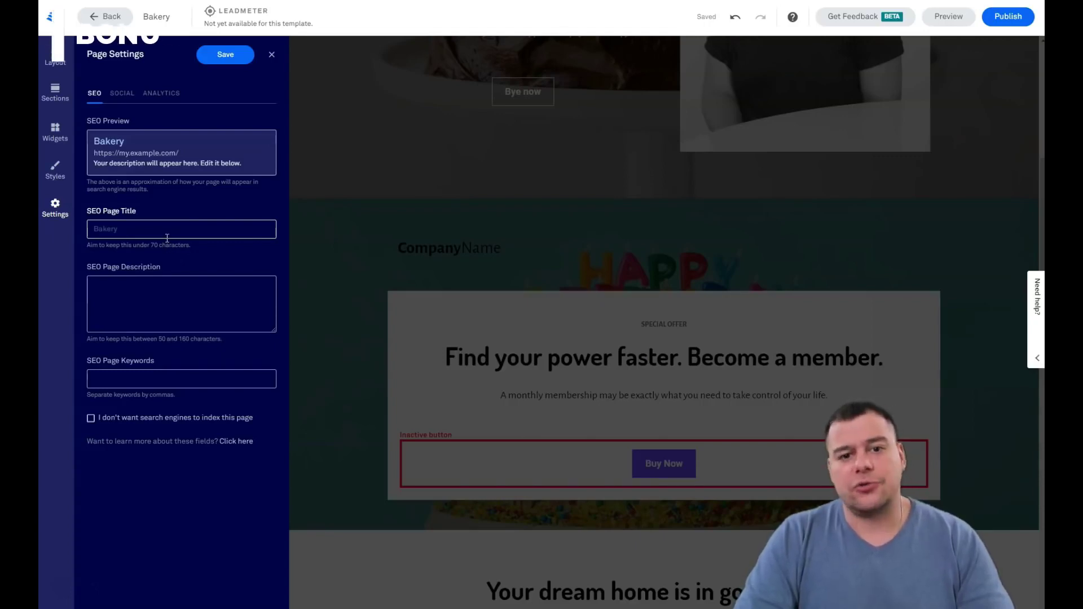
click(122, 94)
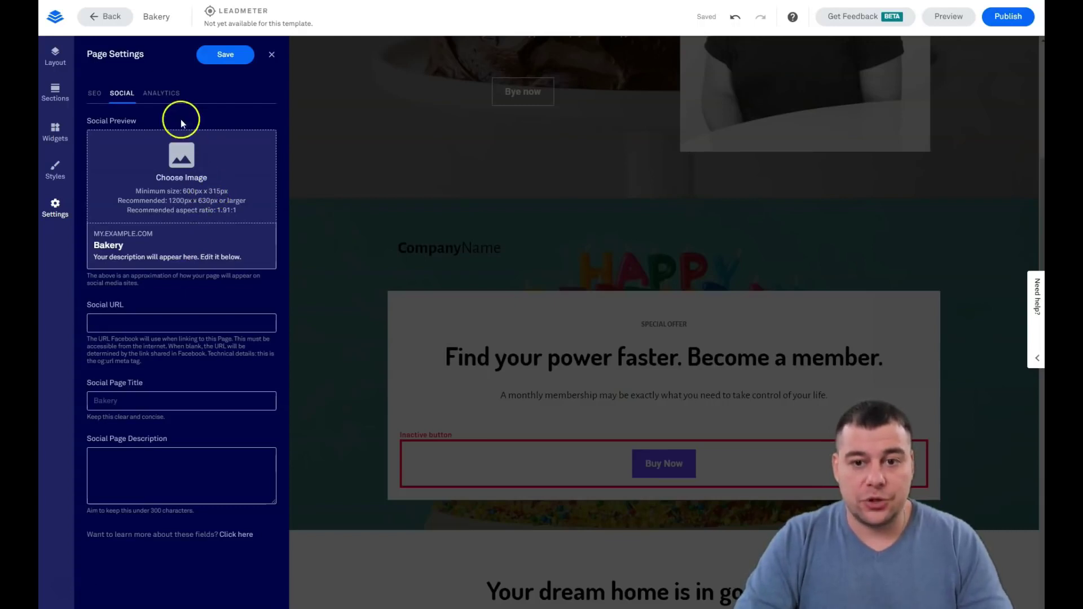
click(157, 95)
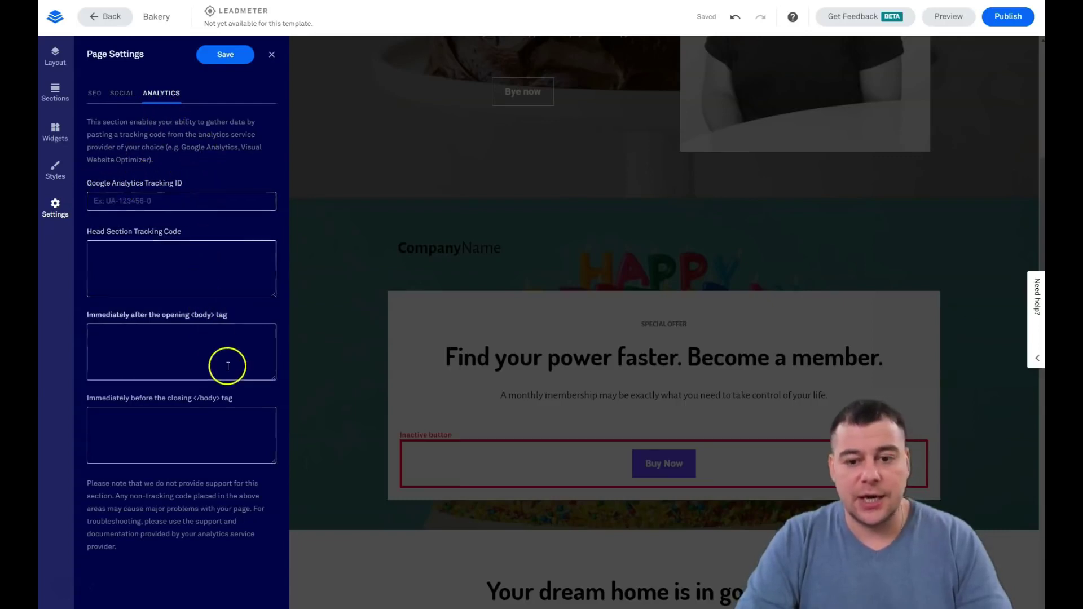
click(94, 97)
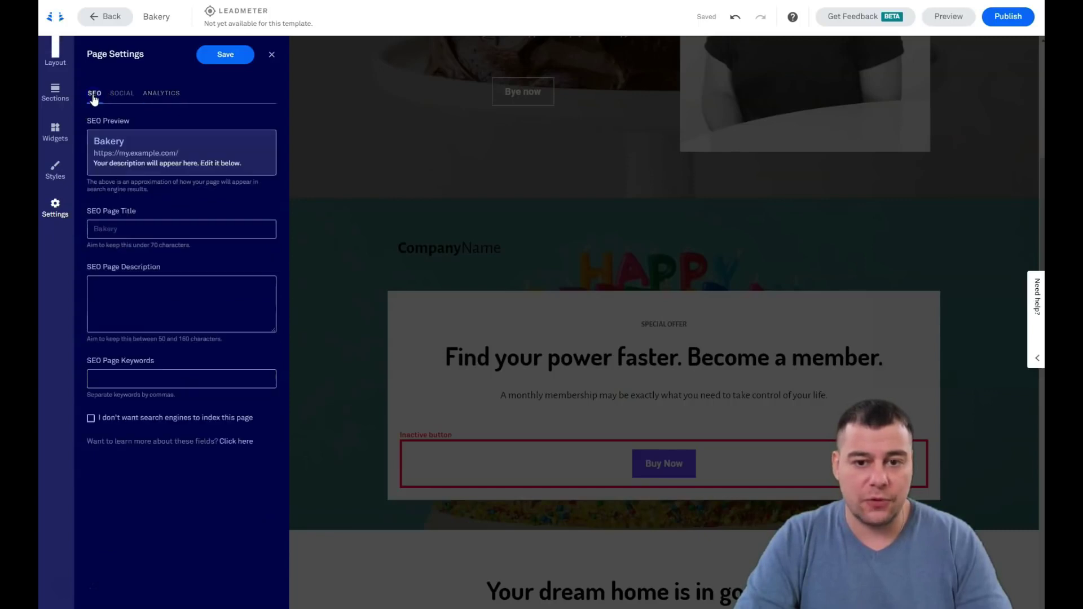
click(56, 174)
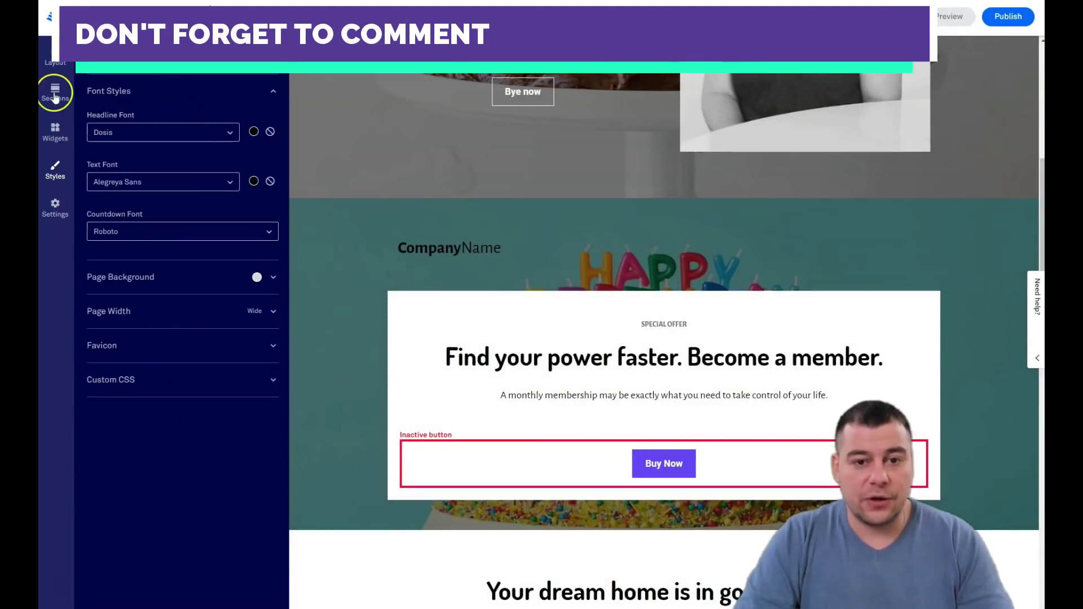
Delete the Growth & Hustle Header section from the top of the page and close the widget list.
click(56, 131)
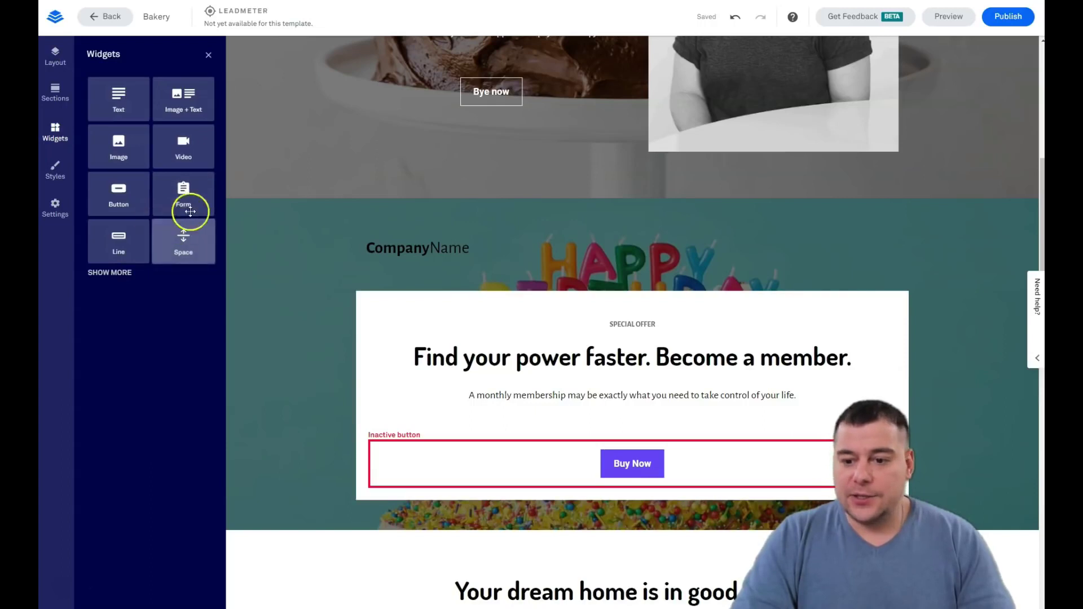
scroll(439, 216, down, 5)
scroll(438, 214, up, 10)
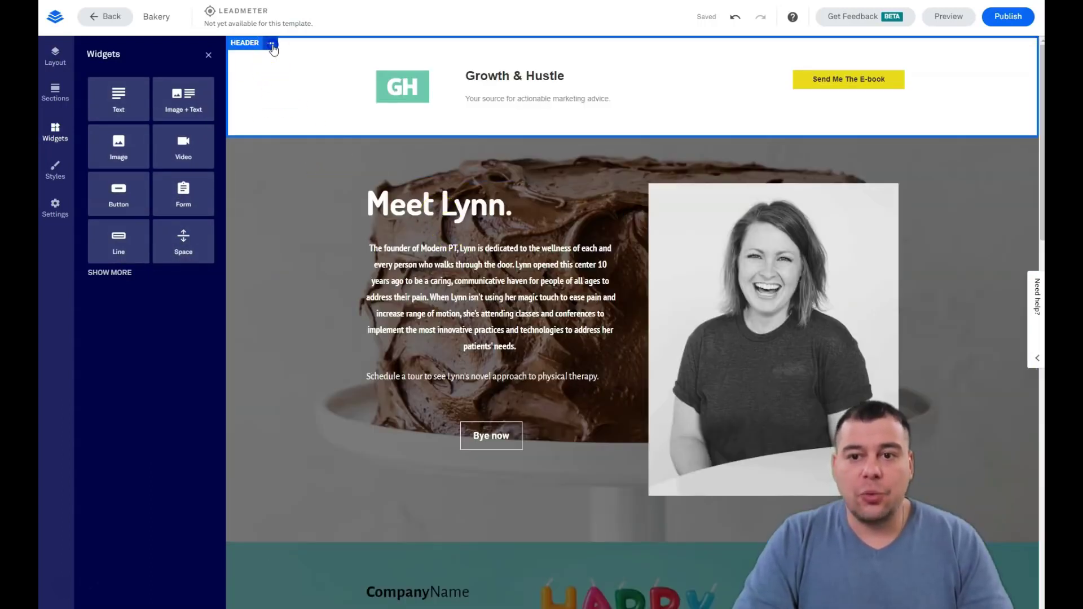
click(270, 43)
click(303, 135)
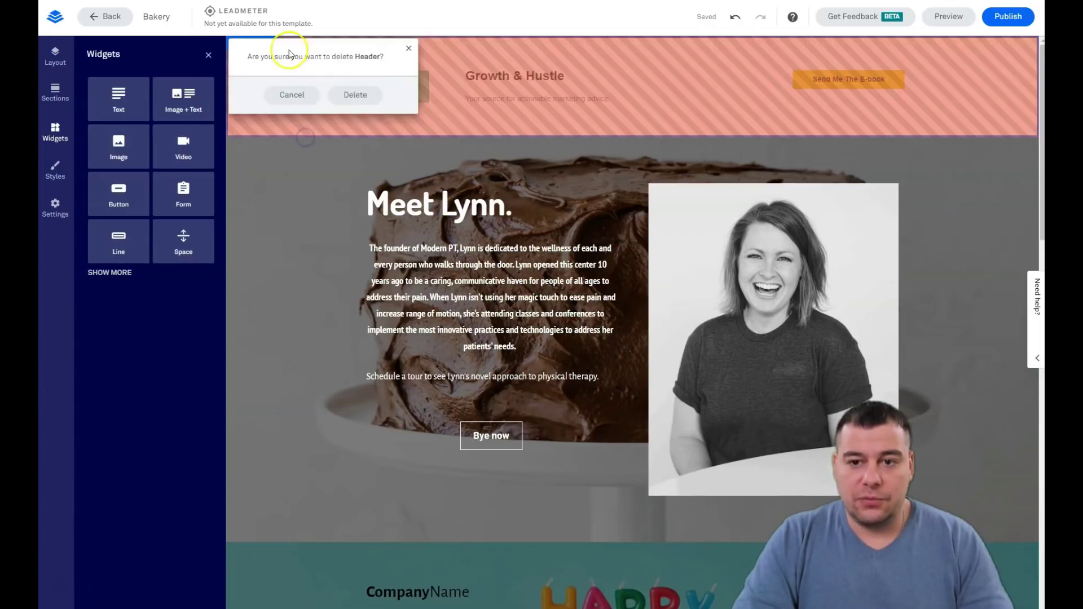
click(353, 94)
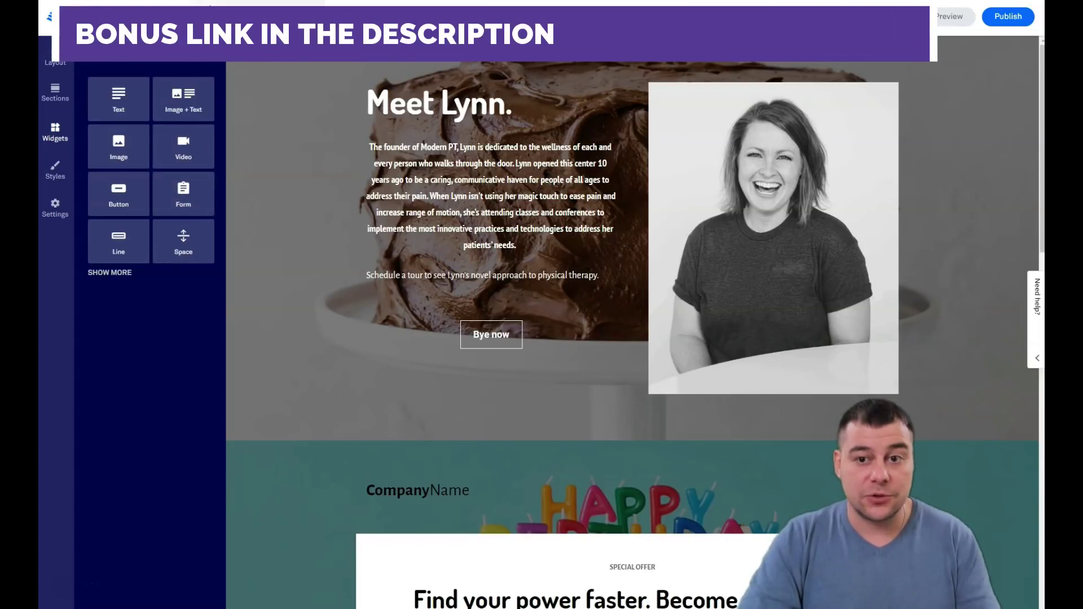
click(73, 128)
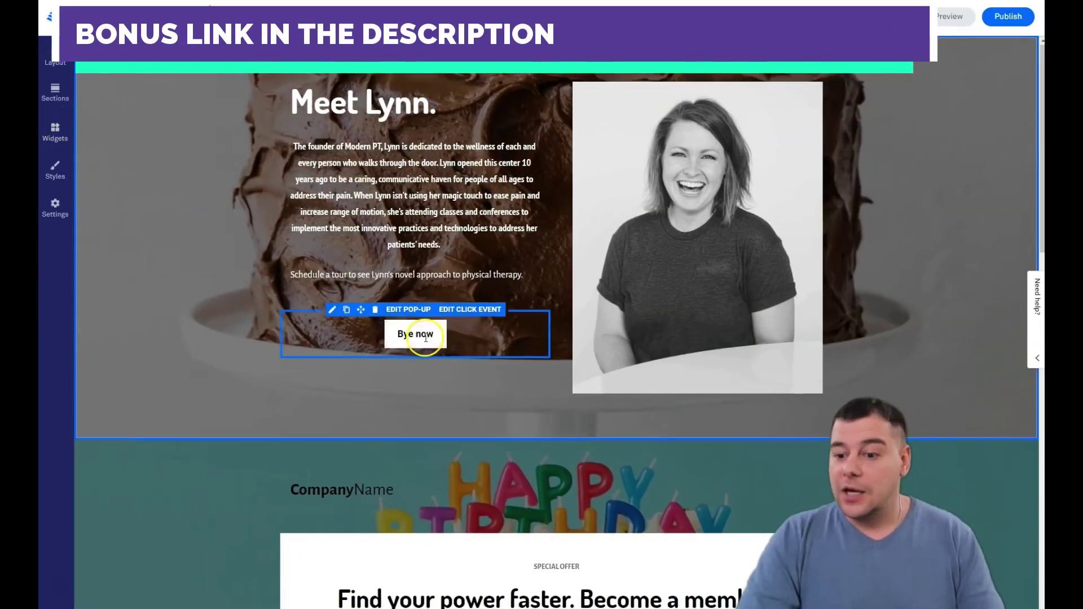
scroll(426, 340, down, 9)
scroll(426, 340, down, 5)
scroll(426, 340, up, 14)
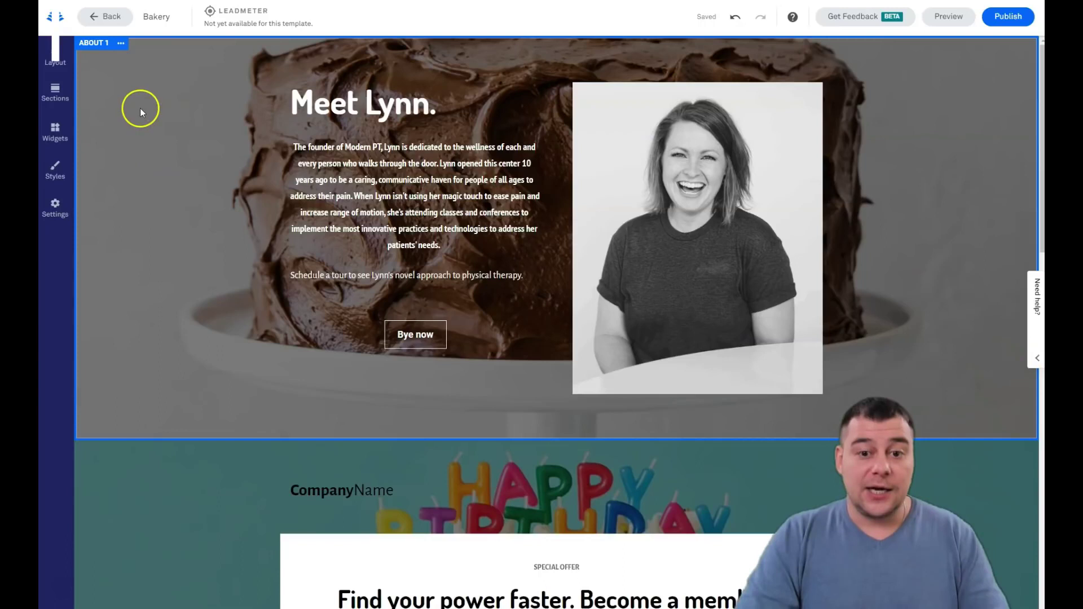
mouse_move(463, 254)
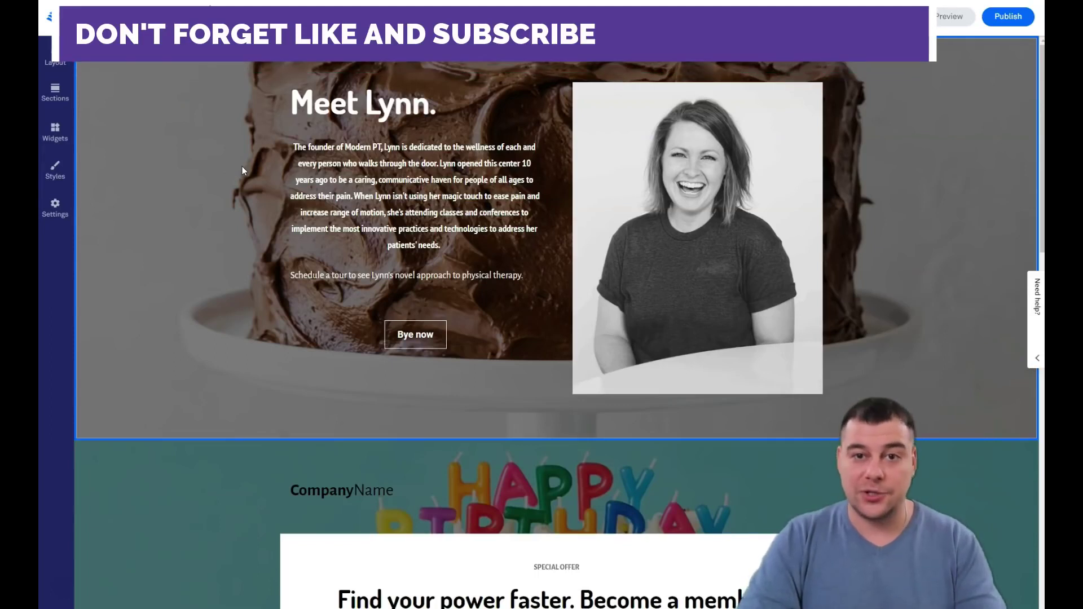
click(222, 162)
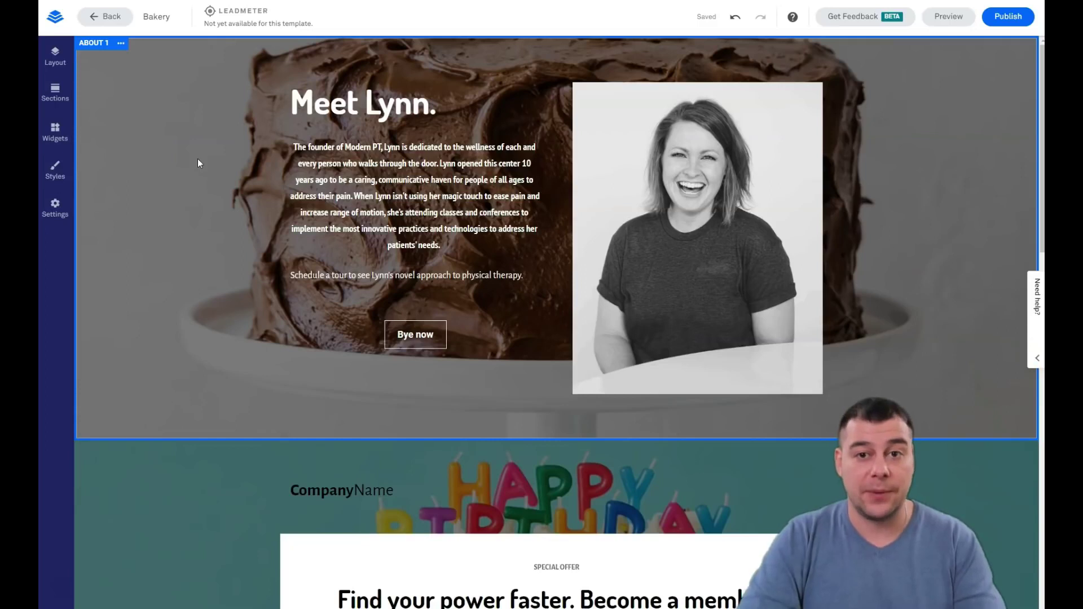
click(184, 169)
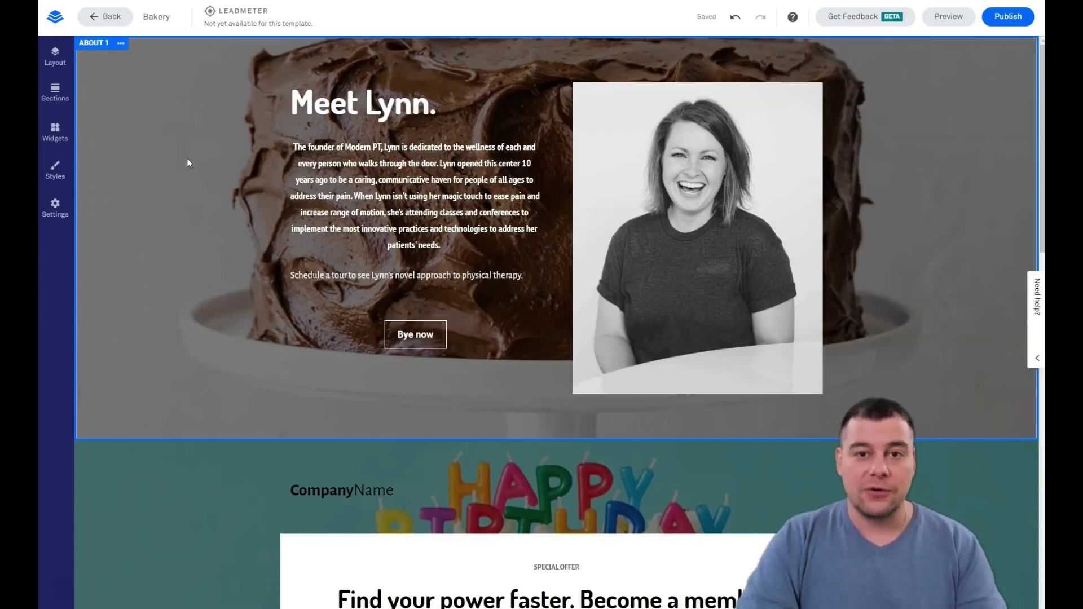
click(183, 142)
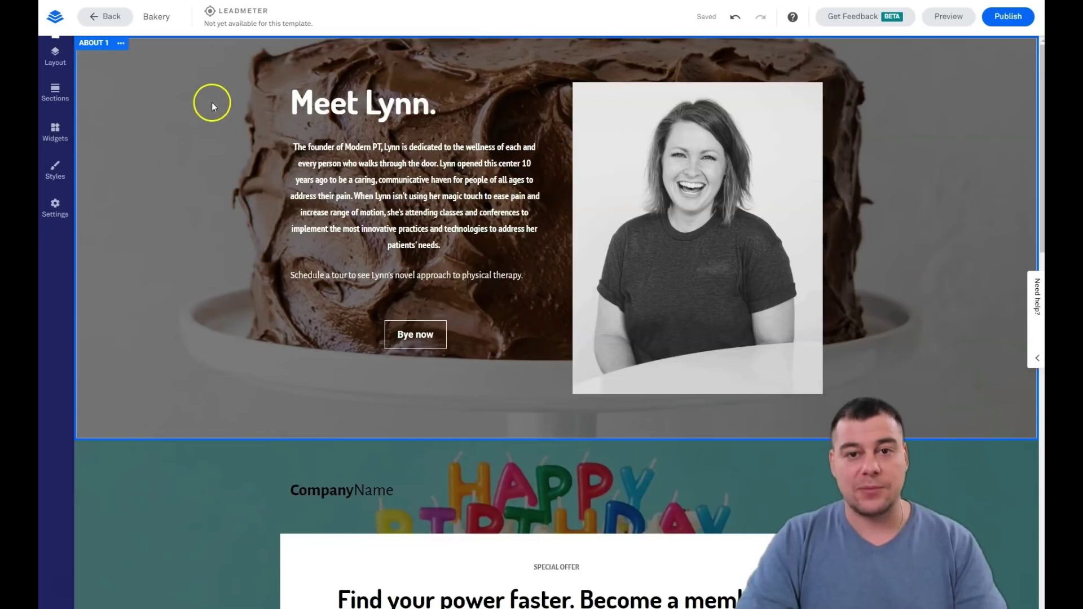